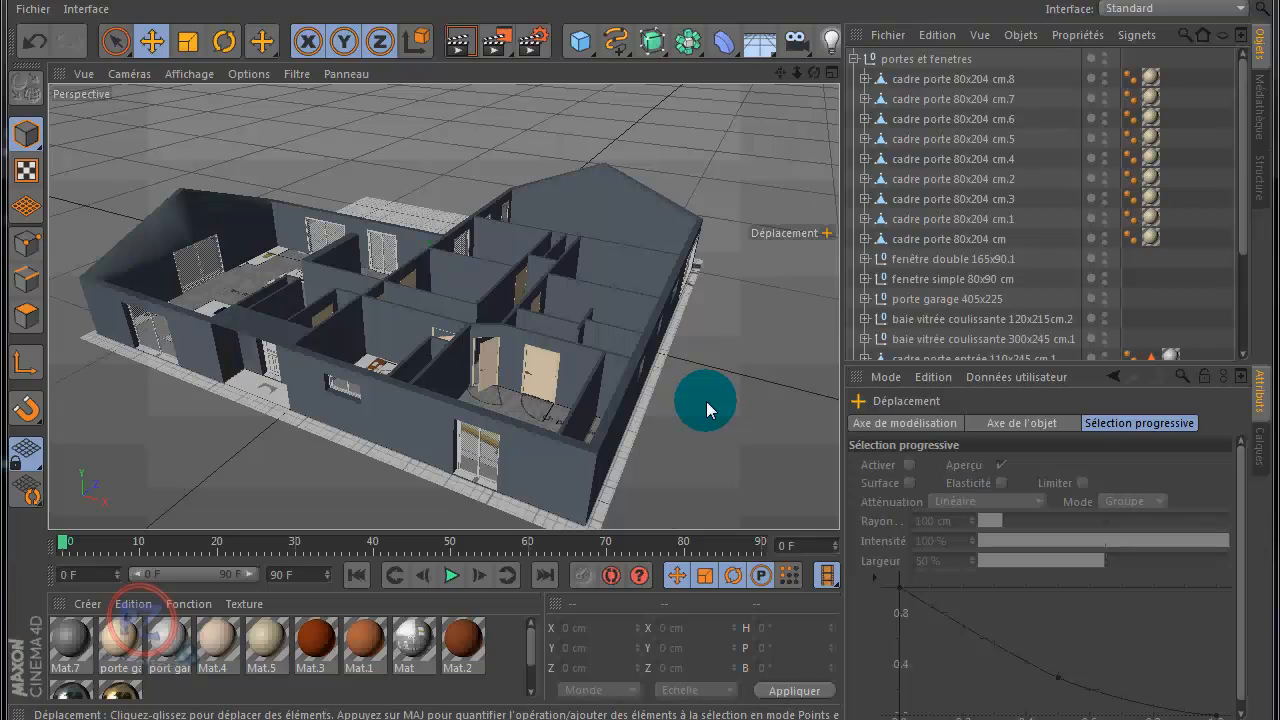
scroll(706, 401, "up", 5)
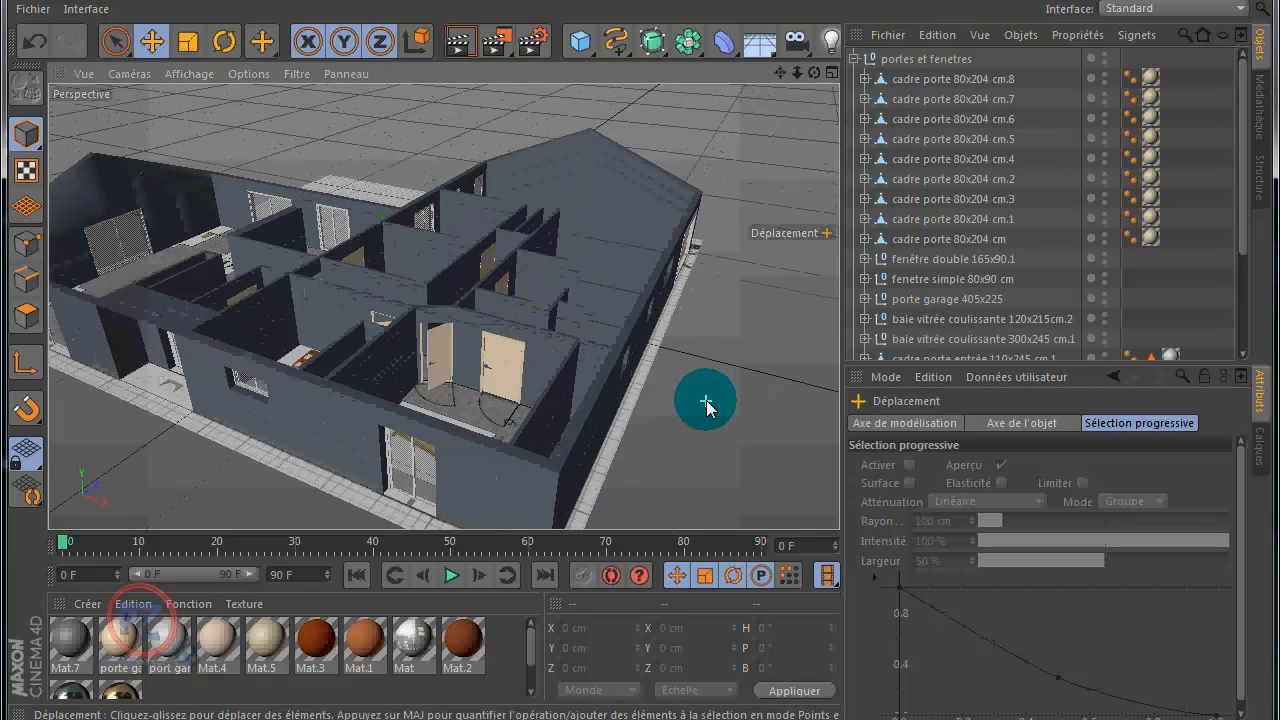
scroll(706, 401, "down", 5)
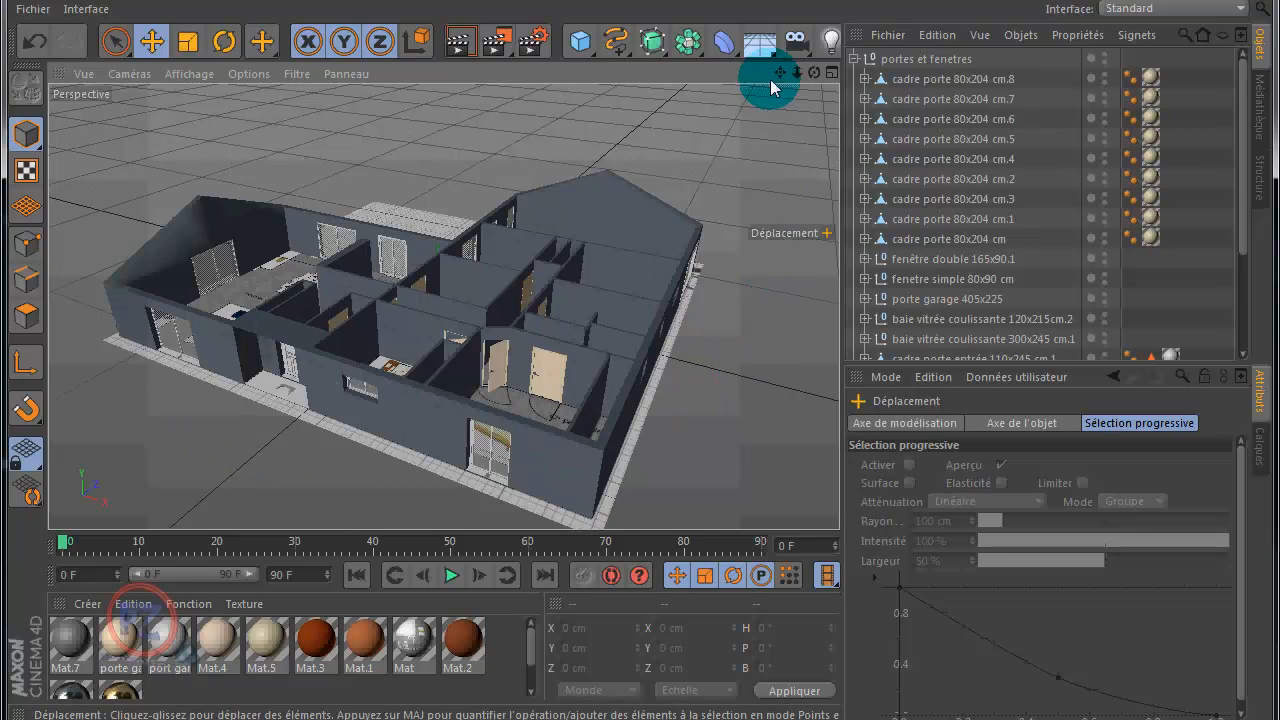
middle_click_drag(641, 338, 665, 320, "alt")
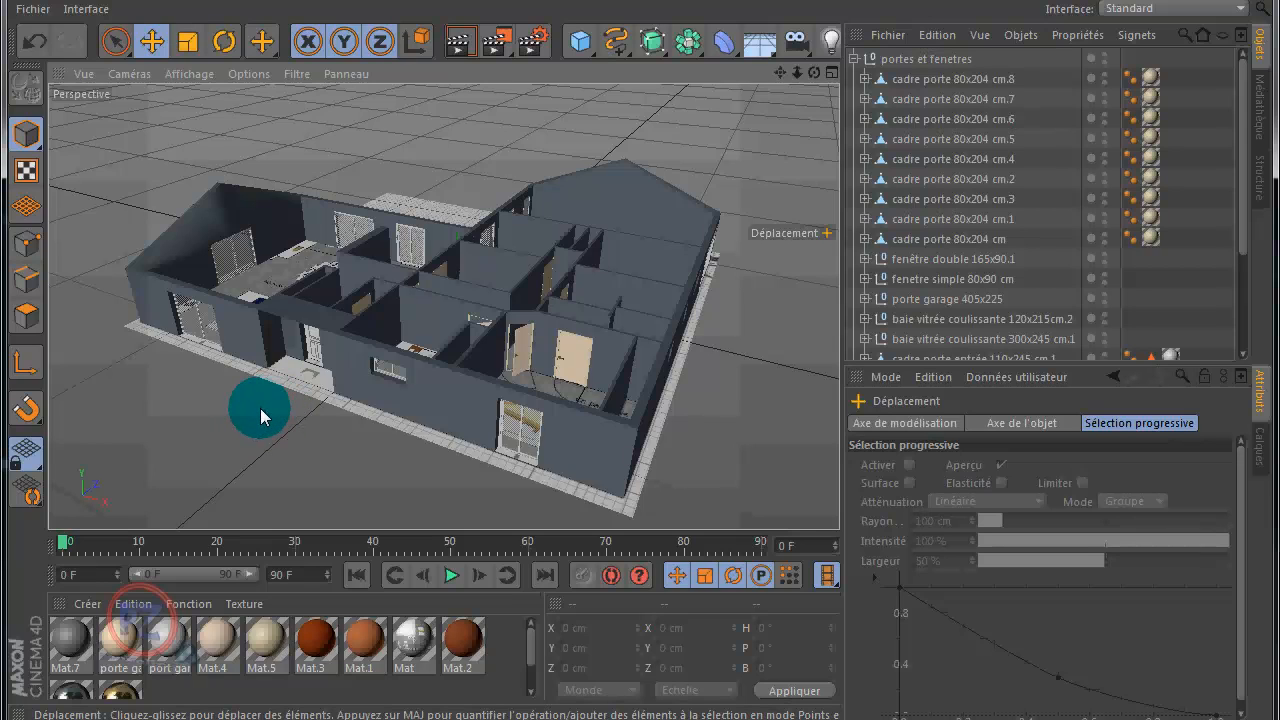
left_click_drag(266, 410, 287, 378, "alt")
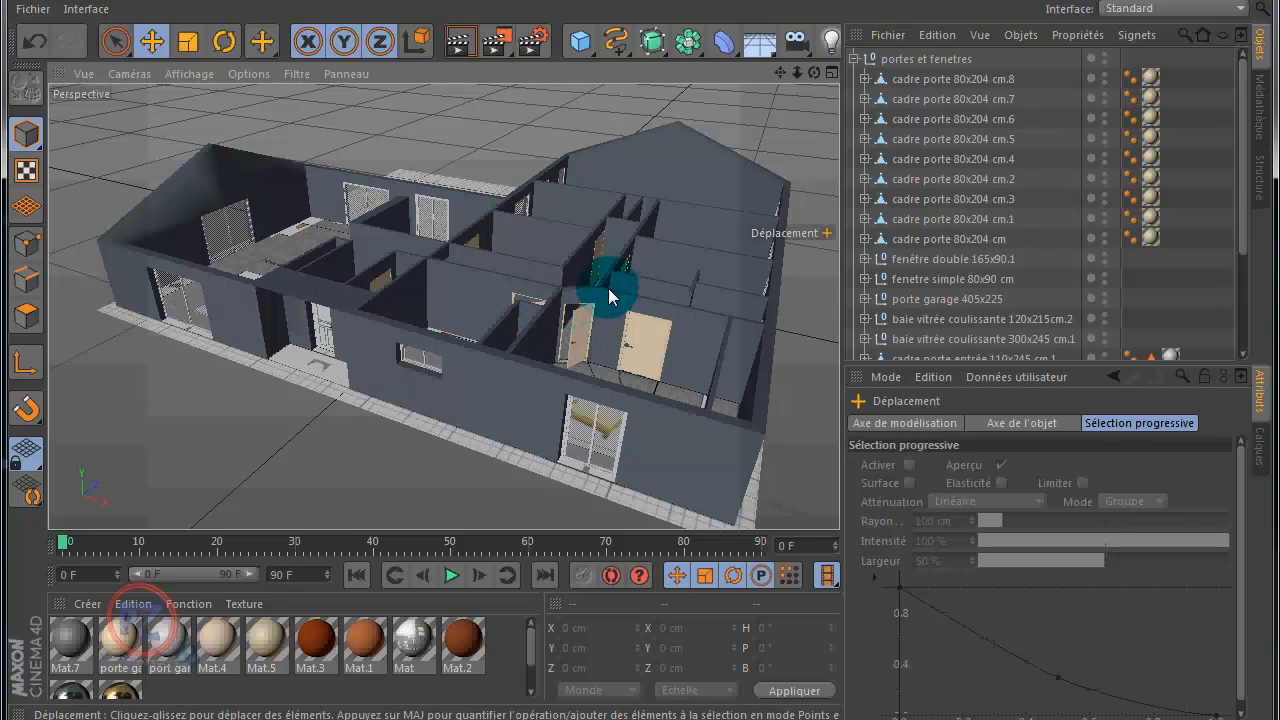
mouse_move(640, 337)
left_mouse_down("alt")
mouse_move(645, 348)
mouse_move(640, 337)
left_mouse_up("alt")
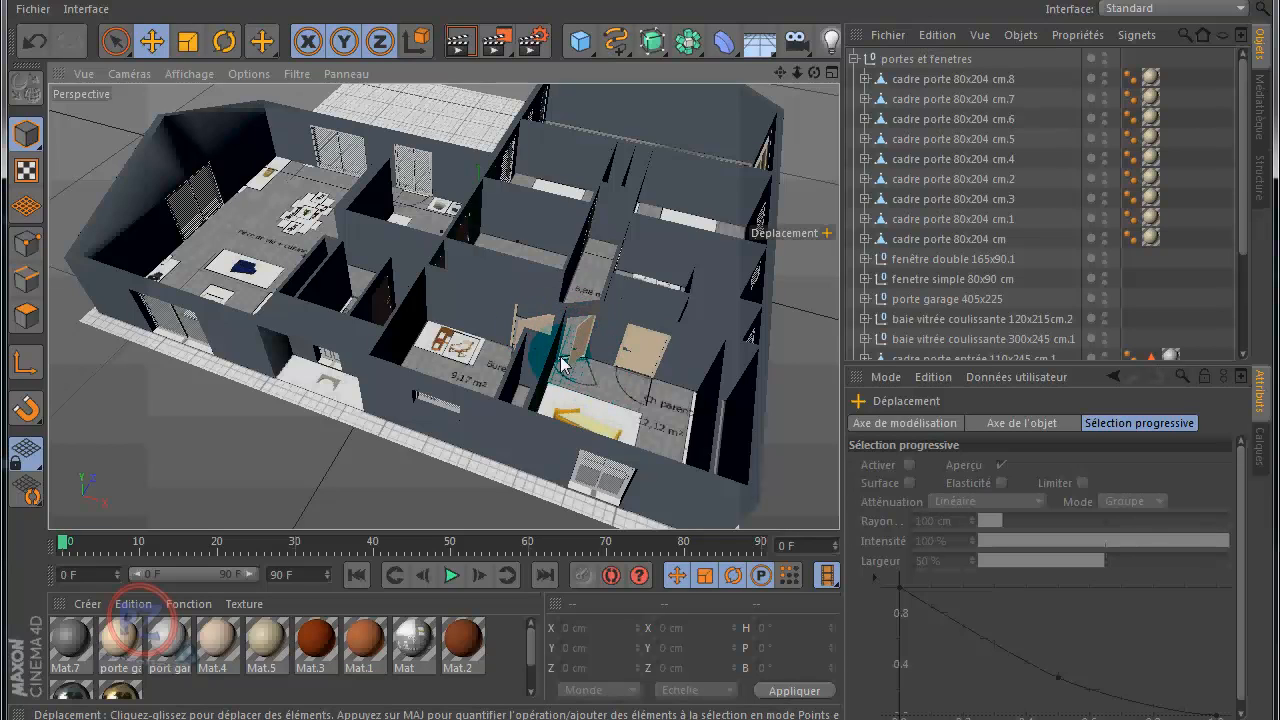
left_click(628, 351)
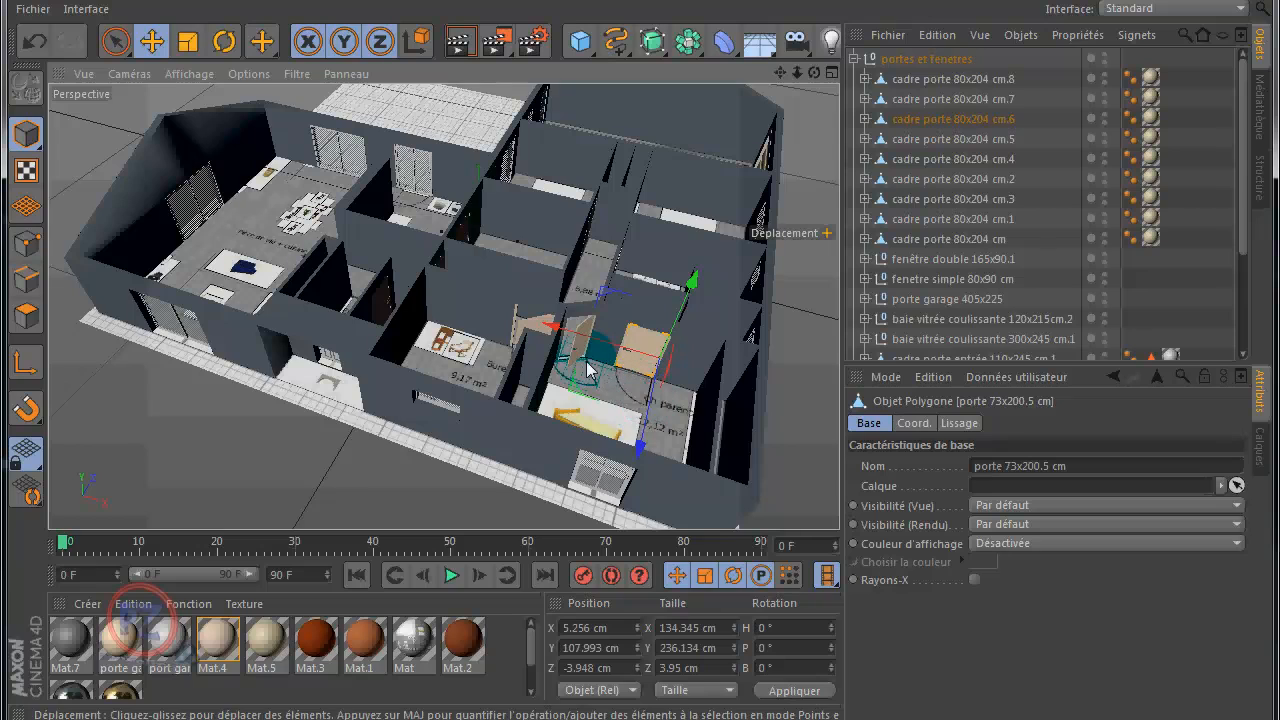
left_click(369, 477)
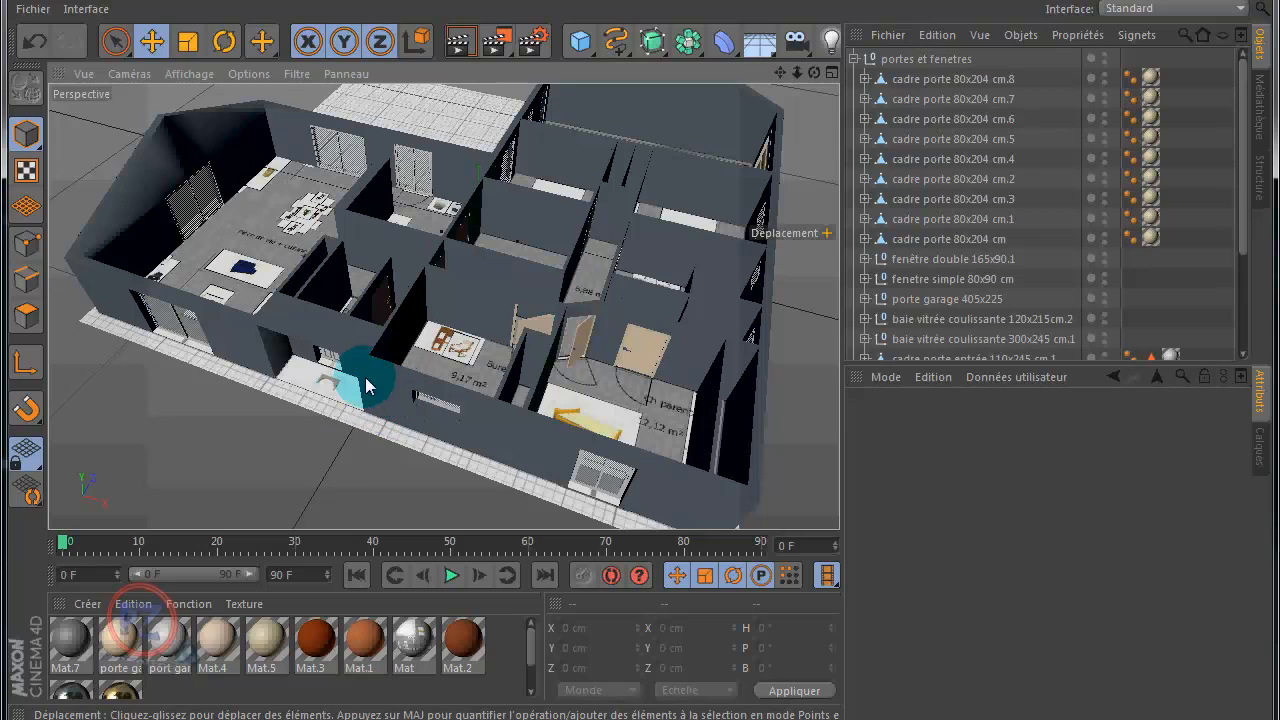
Create a new material and open it in the material editor
double_click(232, 682)
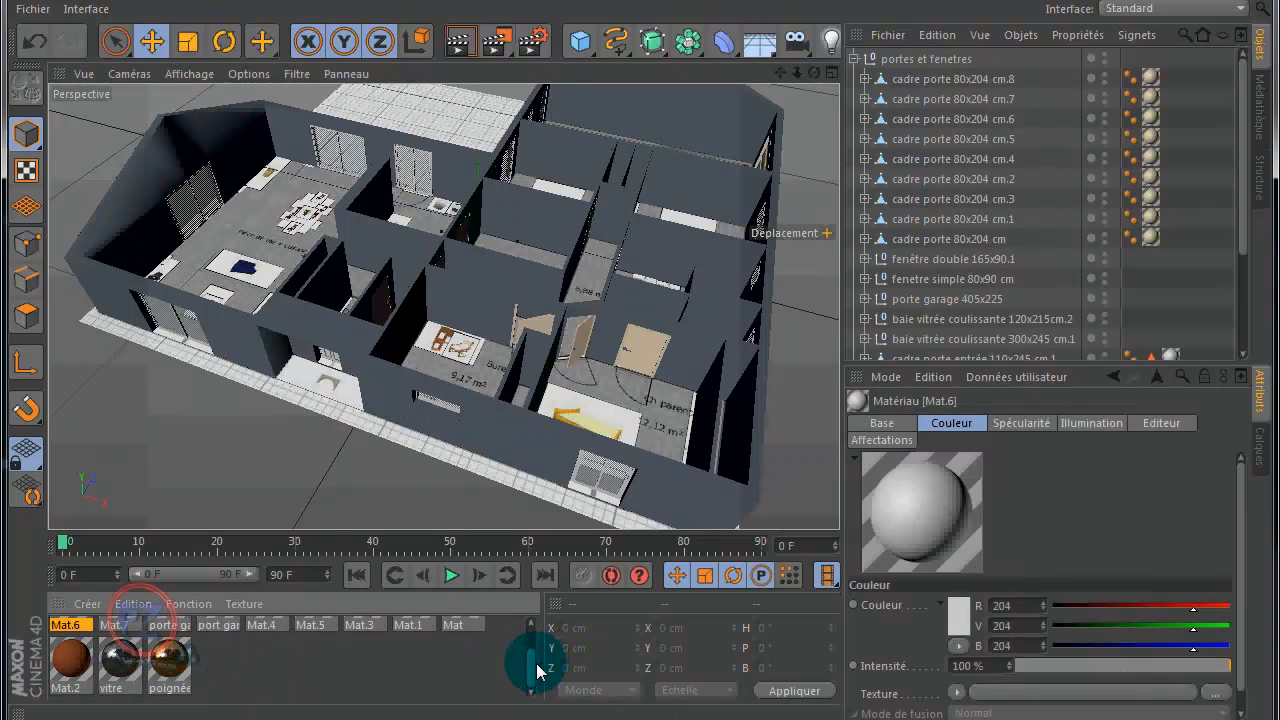
left_click_drag(533, 676, 534, 629)
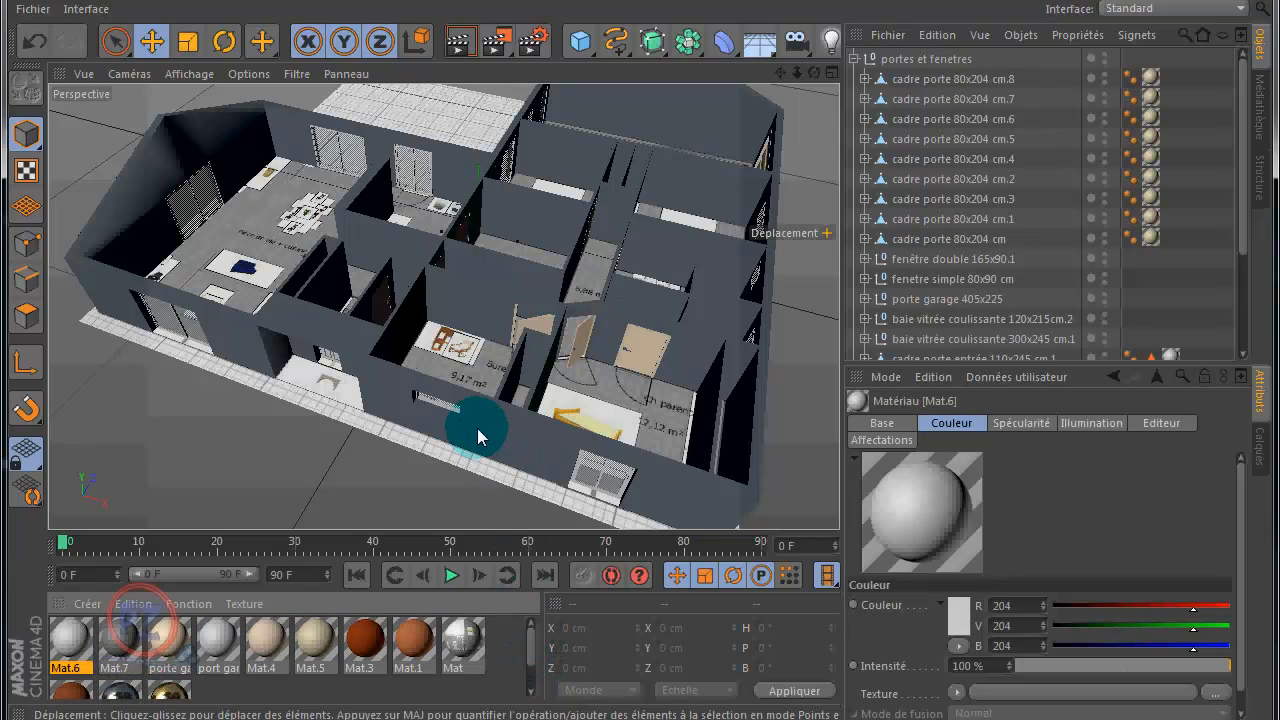
double_click(70, 639)
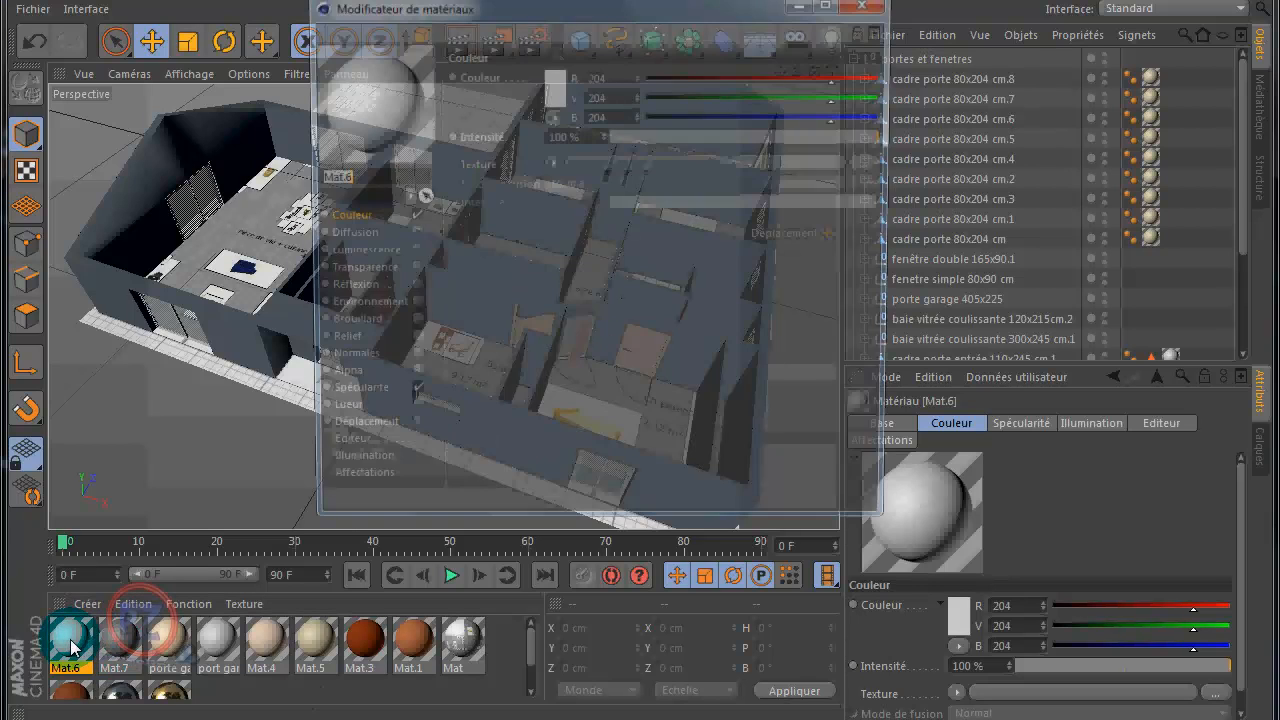
left_click_drag(590, 22, 626, 73)
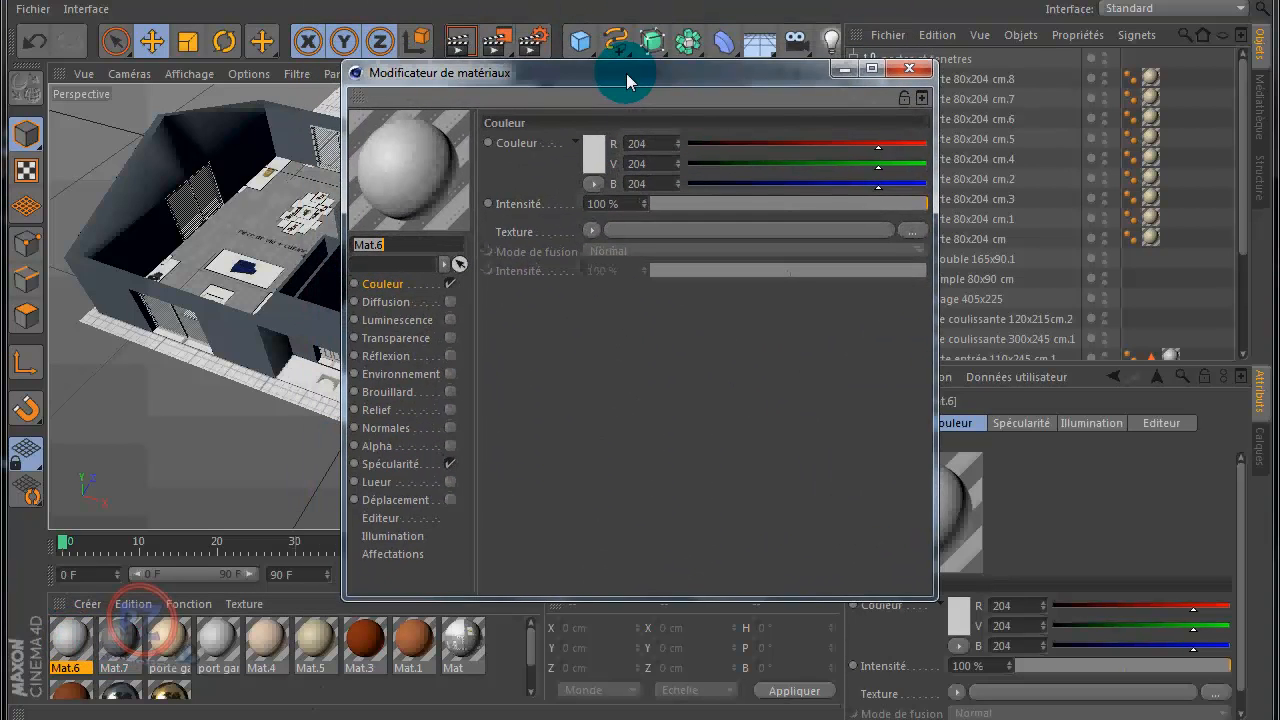
Set the new material's colour to salmon pink, hue 10° and RGB 228, 177, 167
left_click(593, 152)
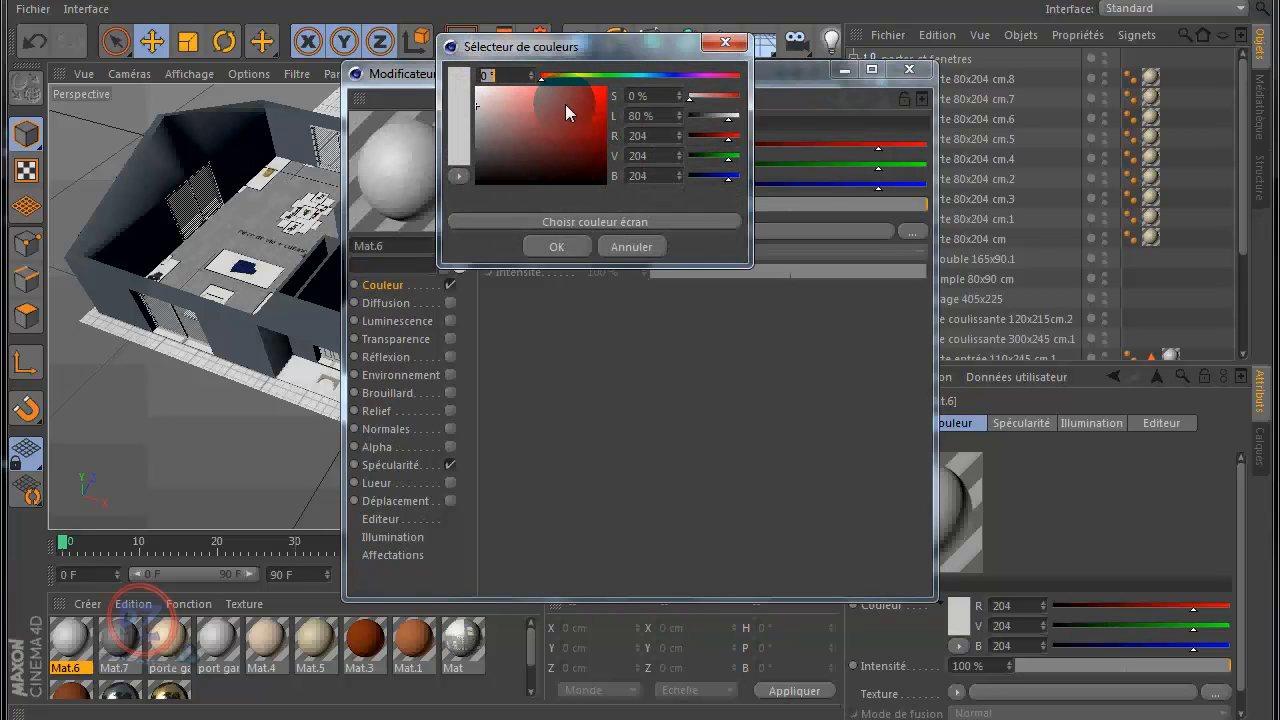
left_click(549, 77)
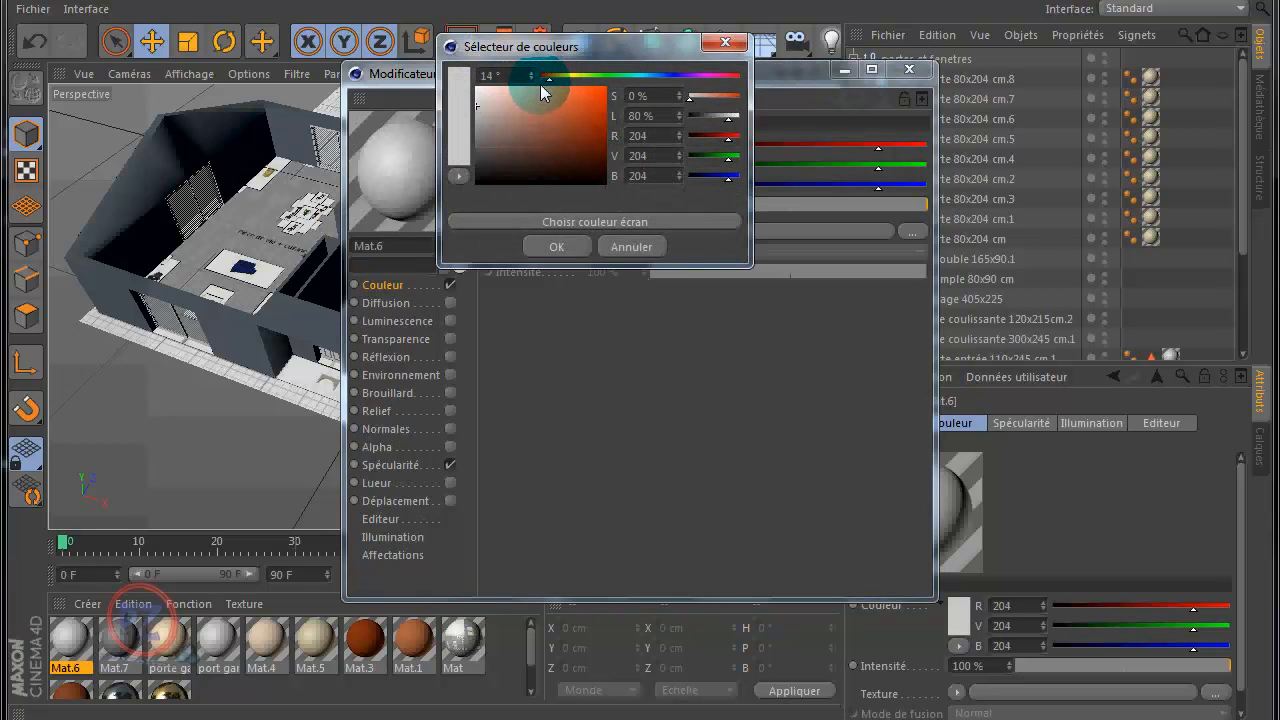
left_click_drag(550, 80, 510, 98)
left_click(505, 96)
left_click(572, 252)
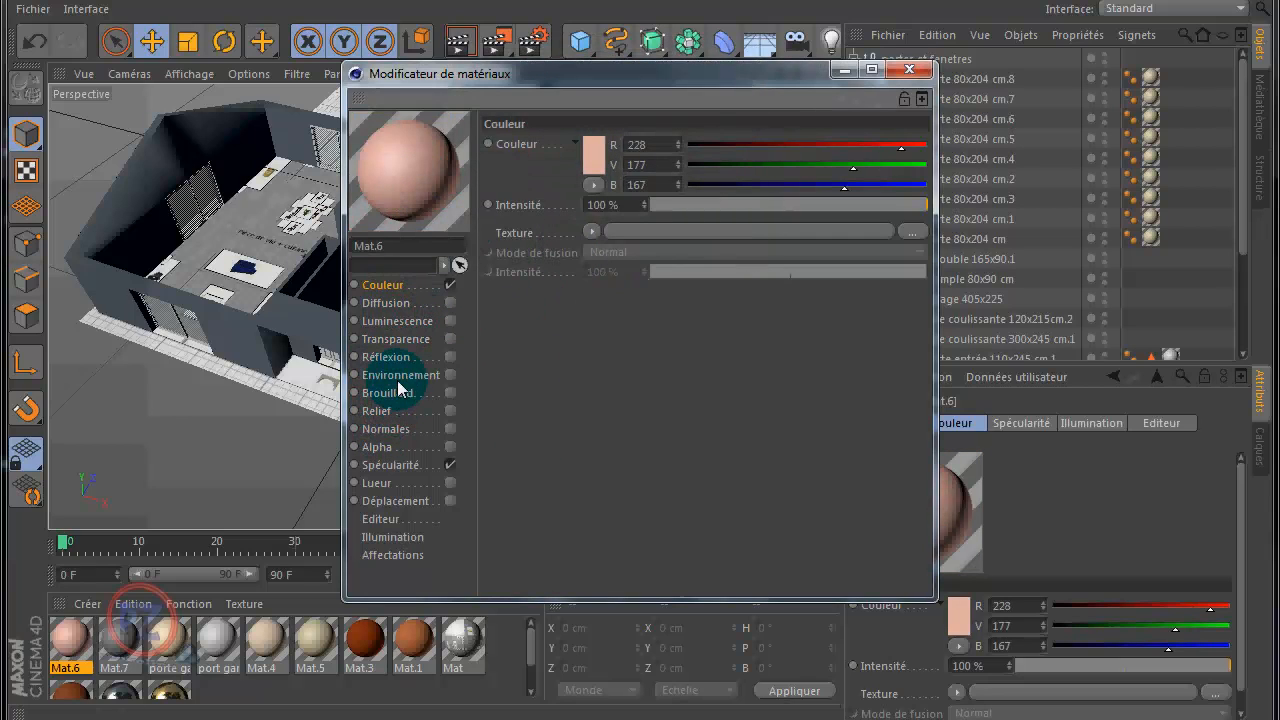
Set the material's specular highlight to a width of 83 % and a height of 7 %
left_click(392, 465)
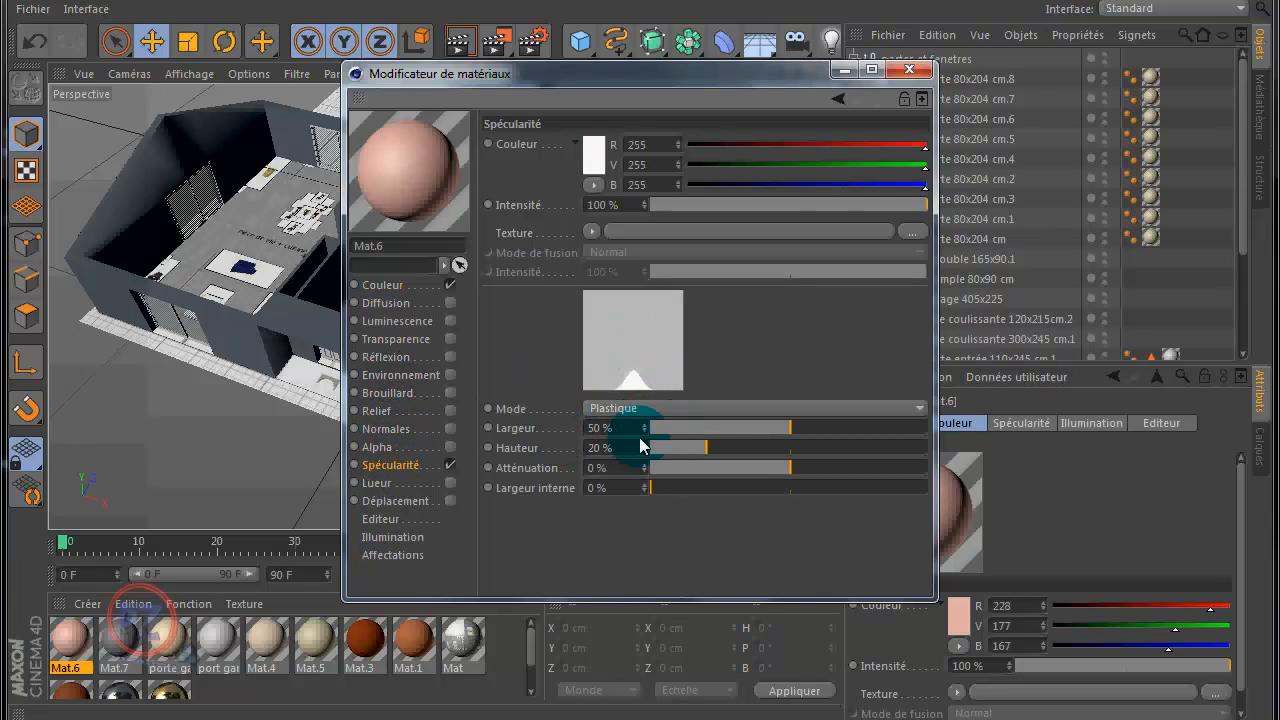
left_click_drag(792, 429, 877, 432)
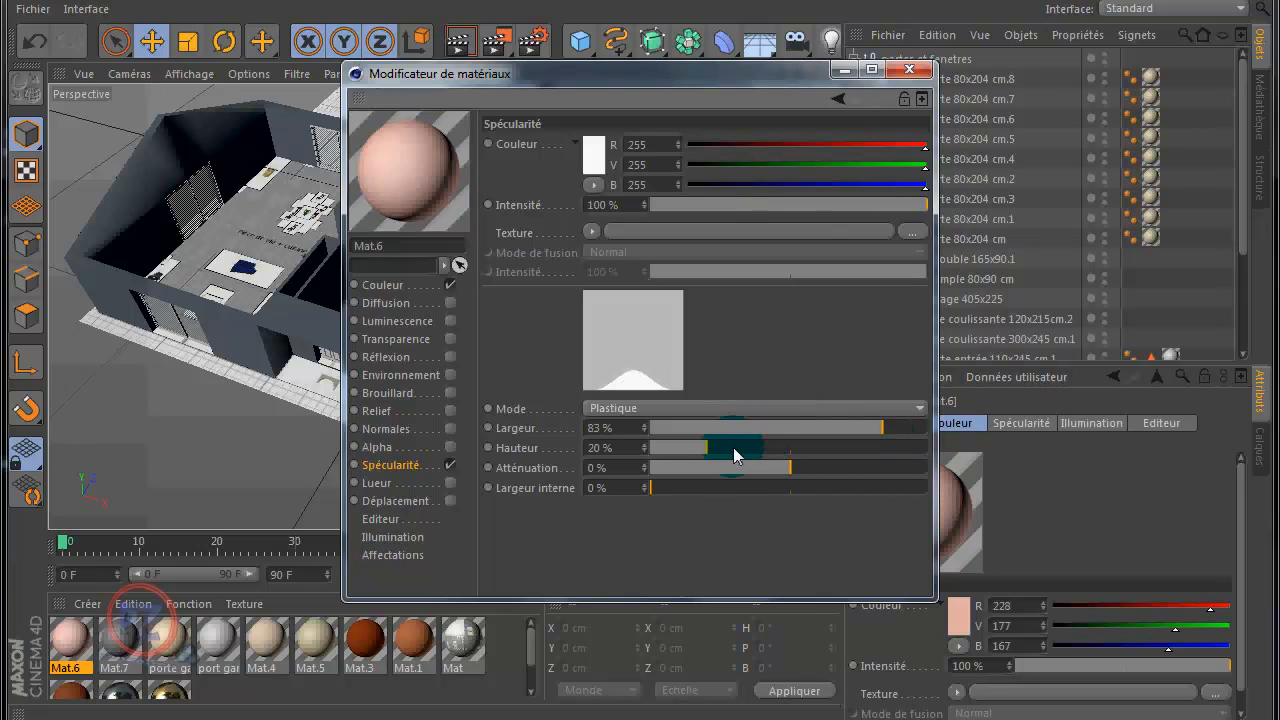
left_click_drag(707, 452, 670, 455)
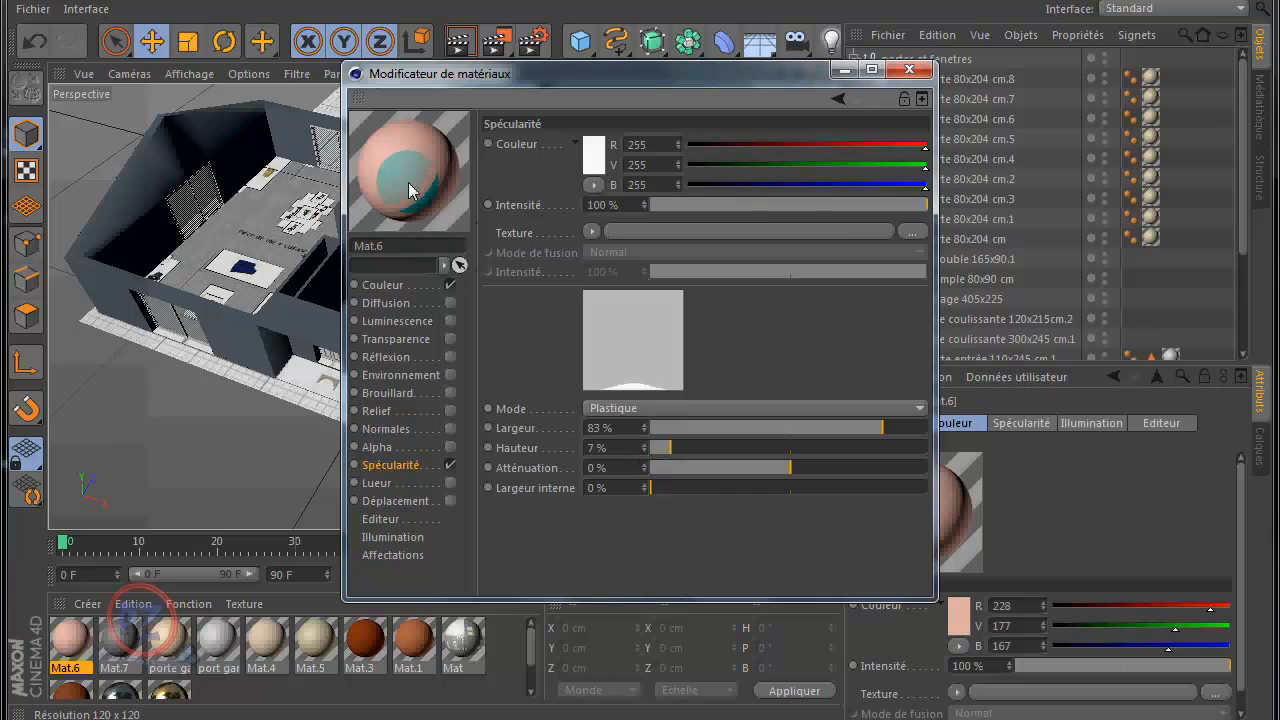
Lighten the material's colour to a near-white pink, RGB 241, 231, 229
left_click(388, 286)
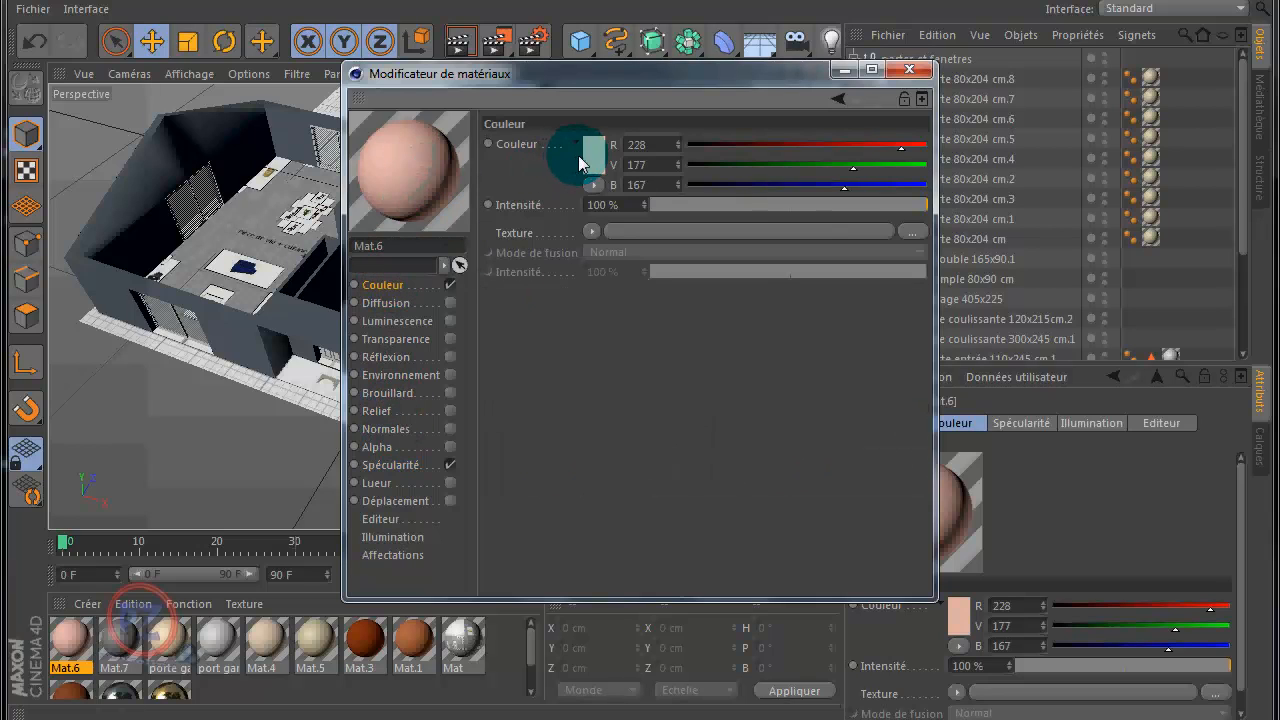
left_click(594, 161)
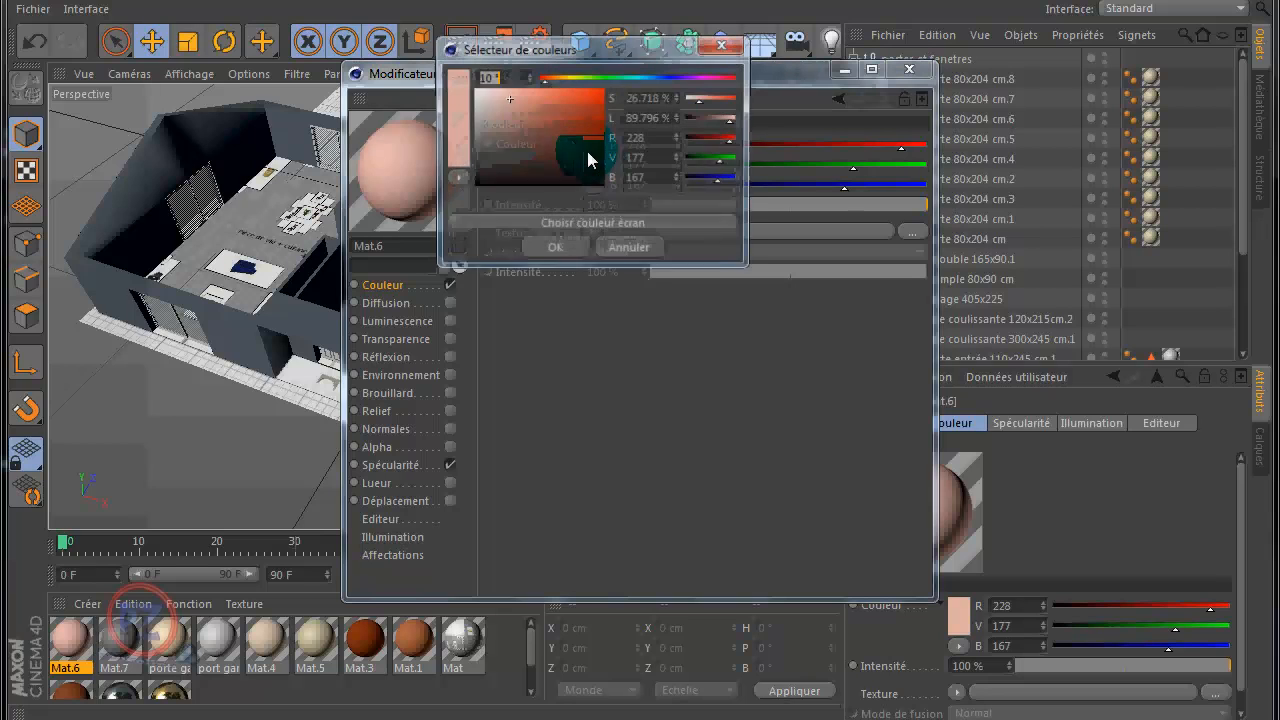
left_click_drag(496, 99, 480, 93)
mouse_move(596, 62)
left_mouse_down()
mouse_move(665, 100)
mouse_move(701, 189)
mouse_move(674, 214)
left_mouse_up()
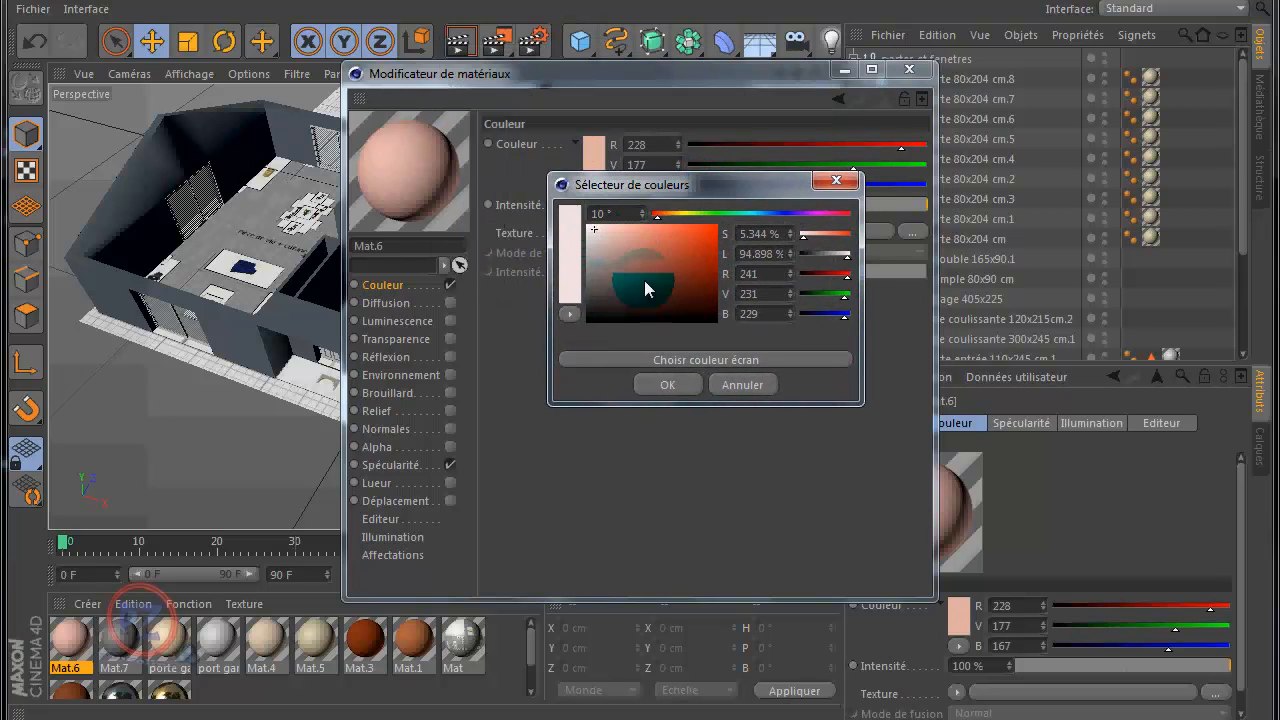
left_click(668, 387)
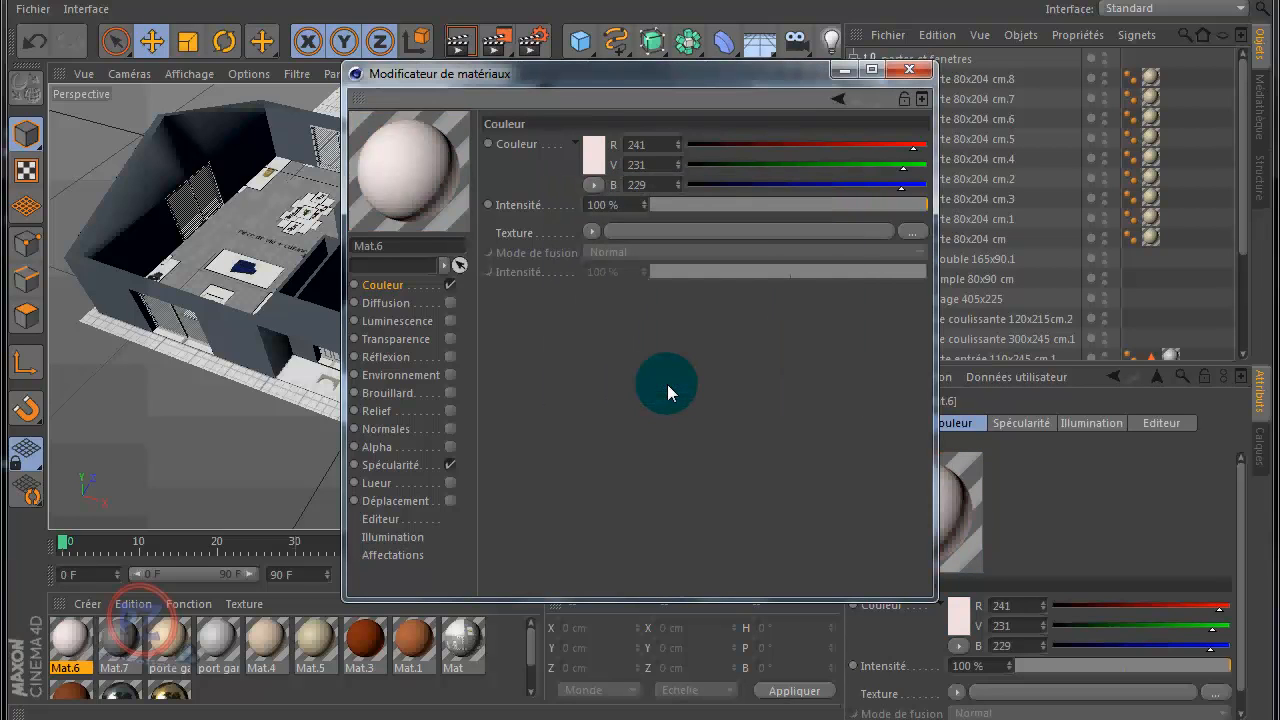
Set the material's colour to a soft beige pink, RGB 226, 200, 195
left_click(591, 157)
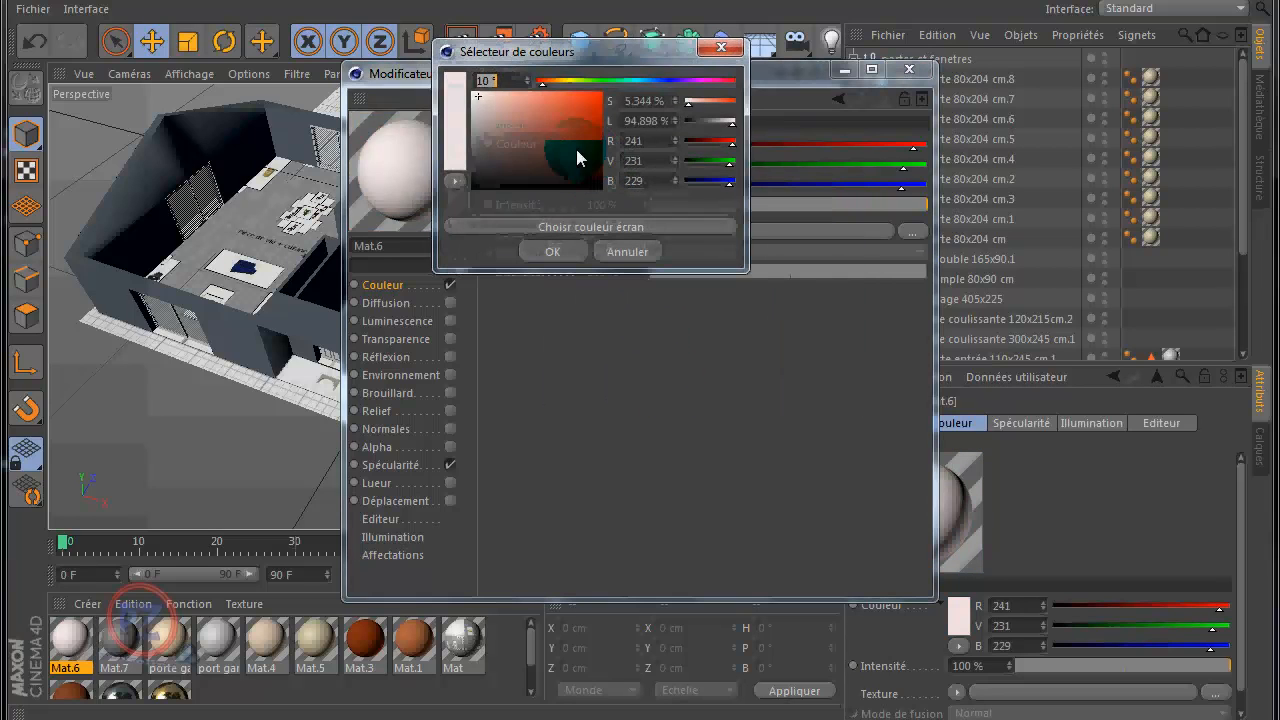
left_click_drag(482, 102, 518, 165)
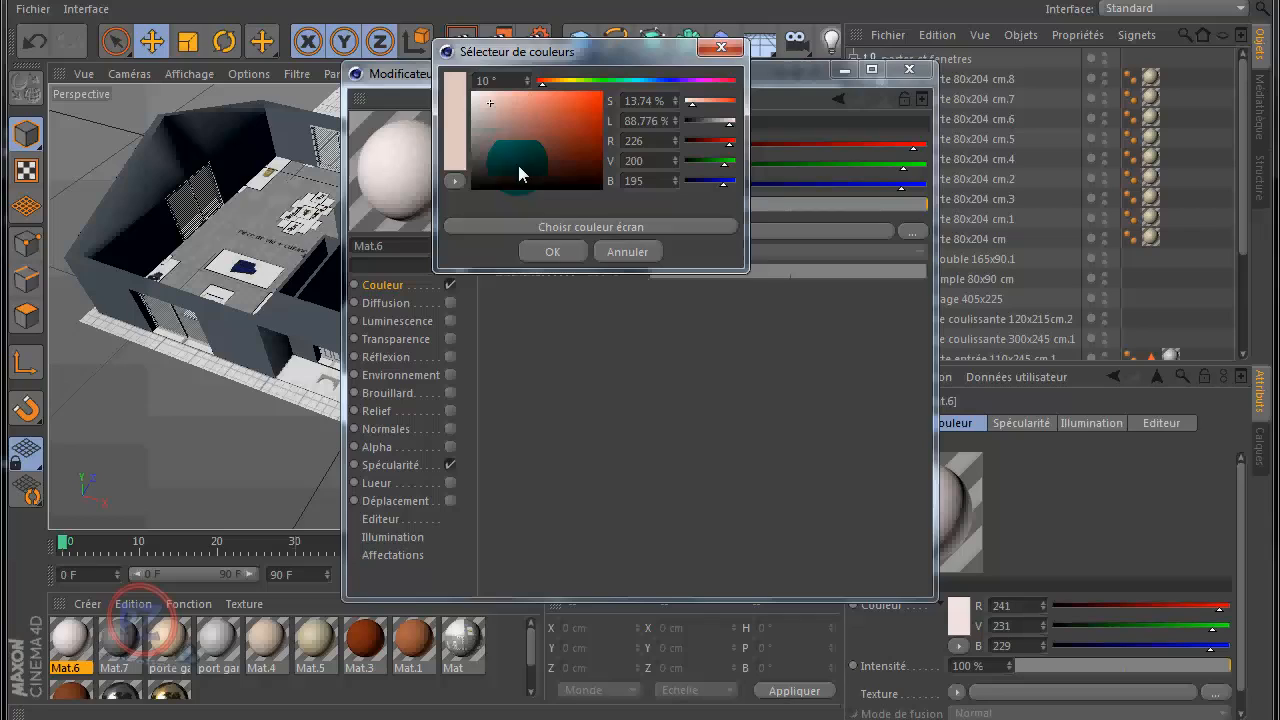
left_click(553, 251)
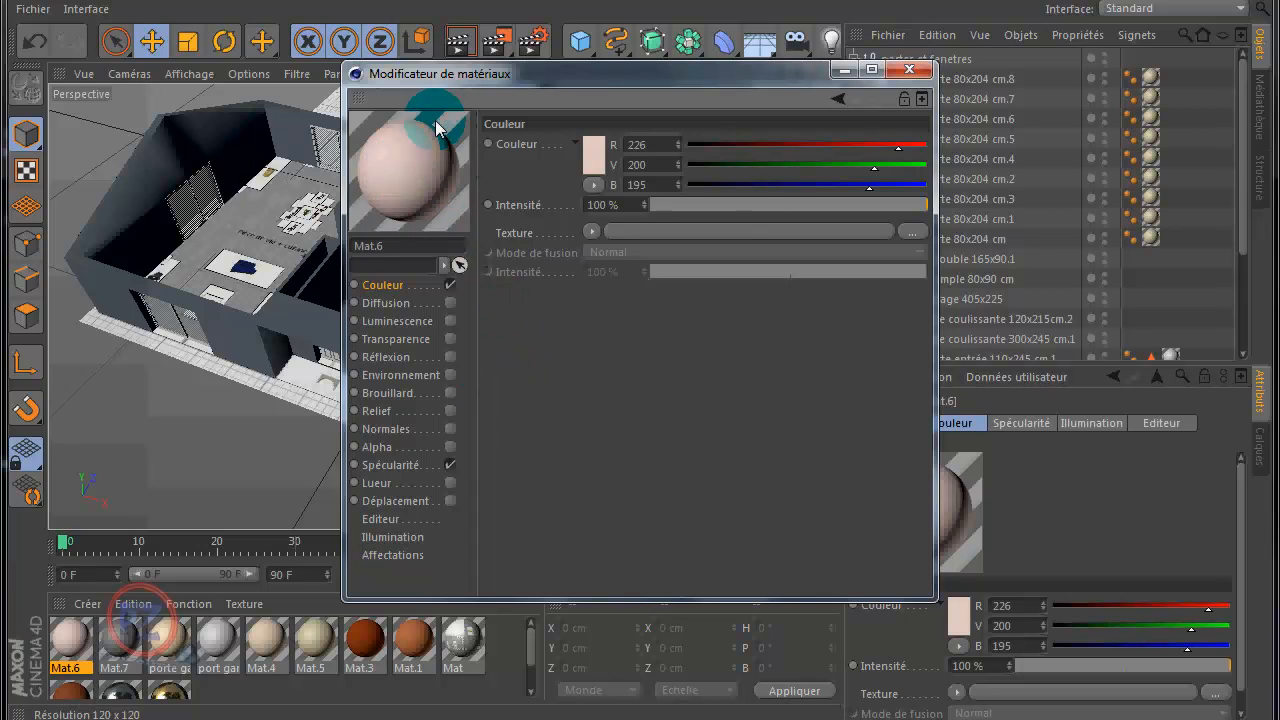
Enable the material's Relief channel and load the Bruit shader as its texture
left_click(380, 411)
left_click(450, 411)
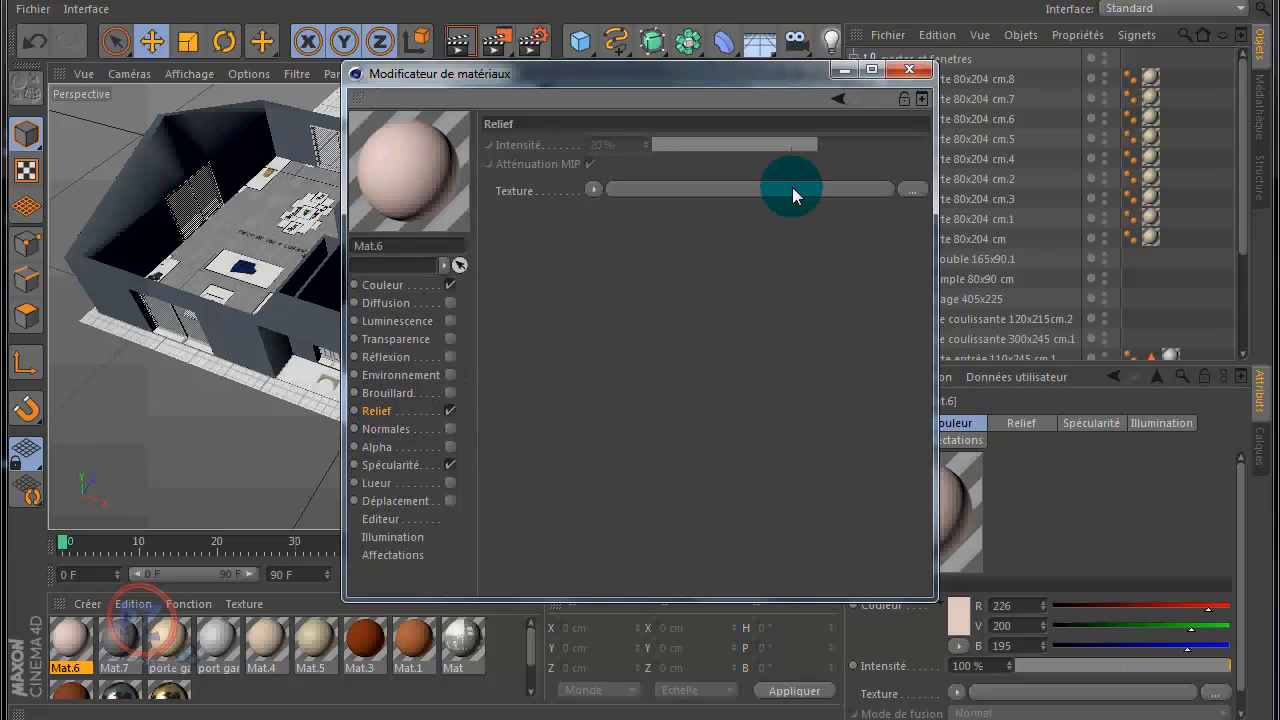
left_click(592, 191)
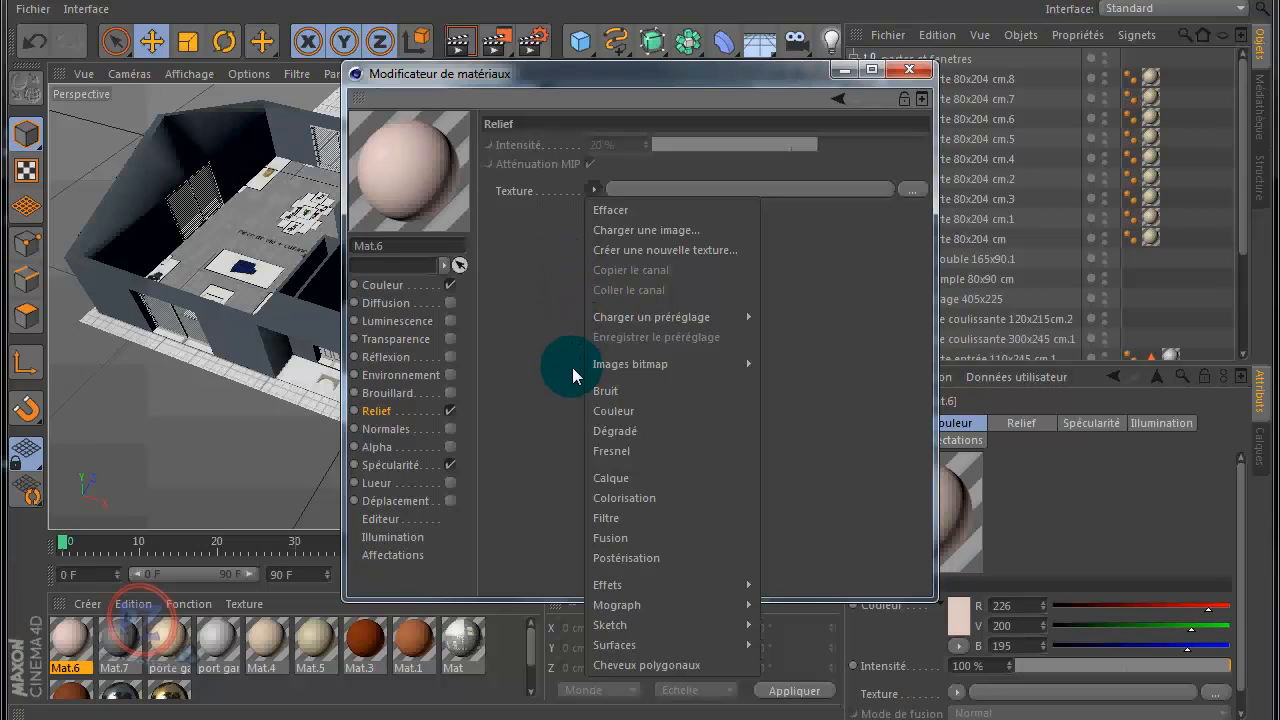
left_click(605, 395)
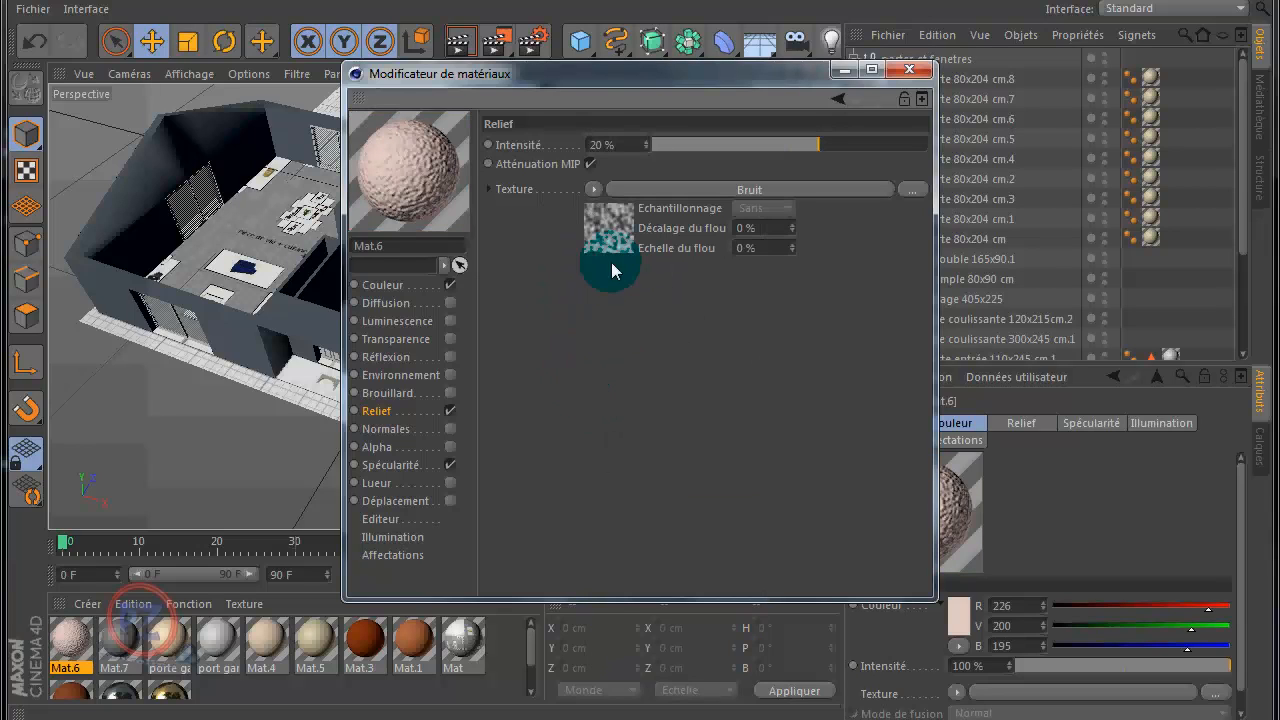
Enlarge the material preview to Très grande taille and display it on a cube
left_click(409, 168)
left_click_drag(441, 205, 421, 177)
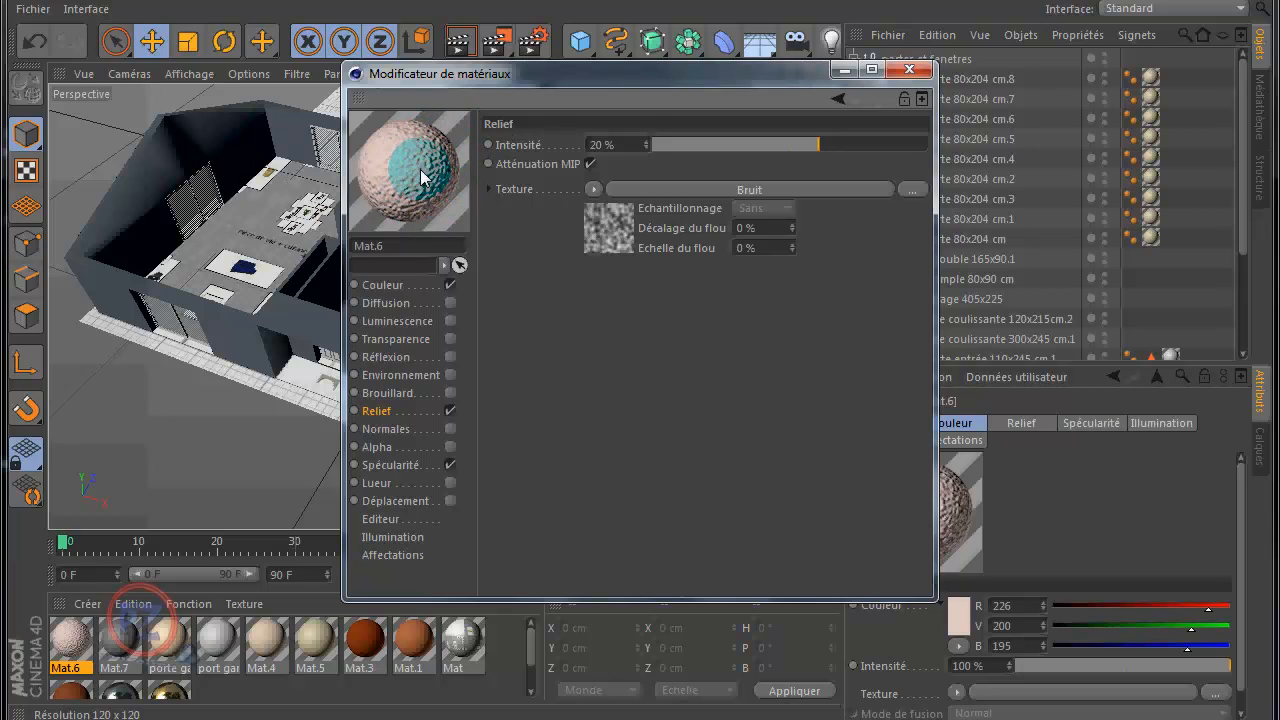
right_click(420, 176)
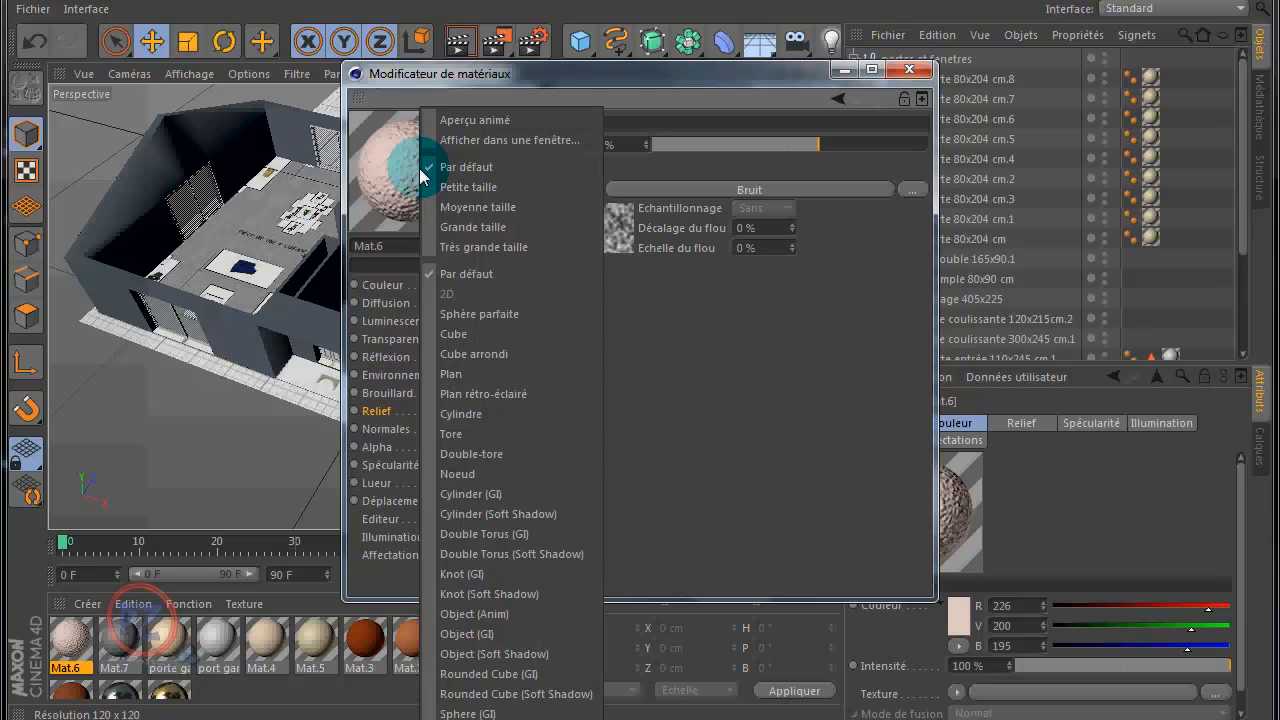
left_click(465, 227)
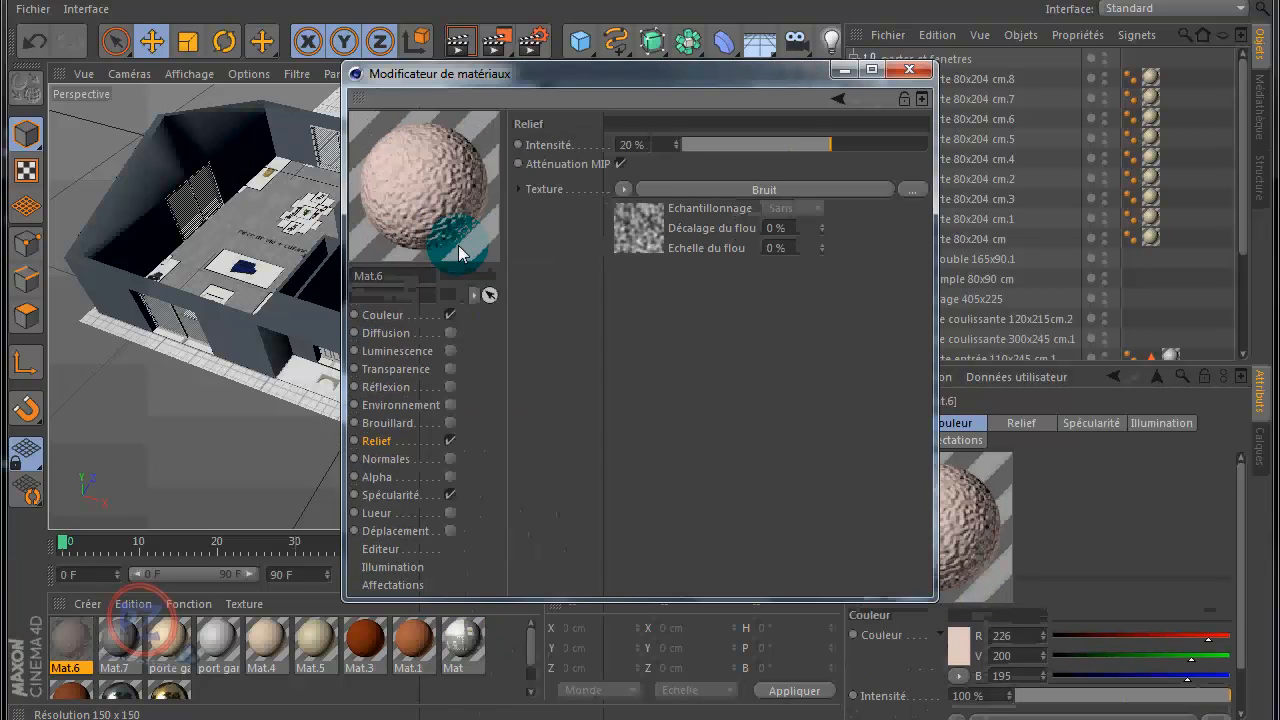
right_click(435, 174)
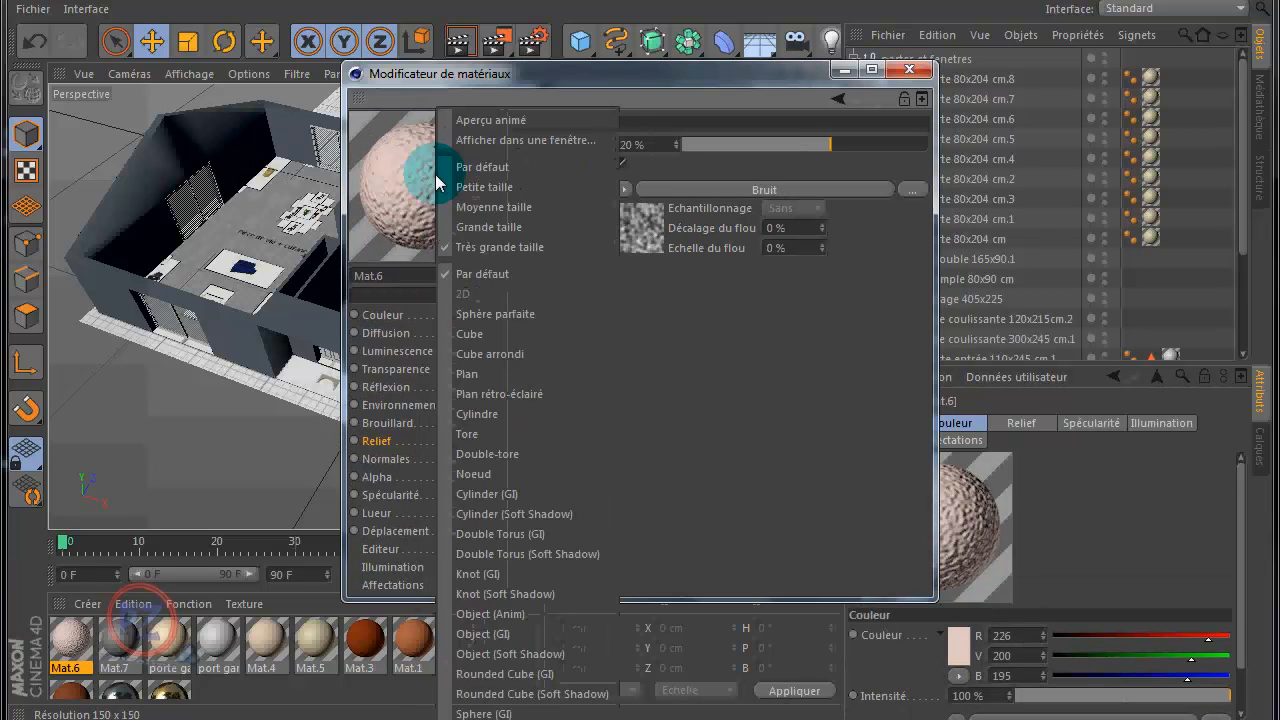
left_click(481, 337)
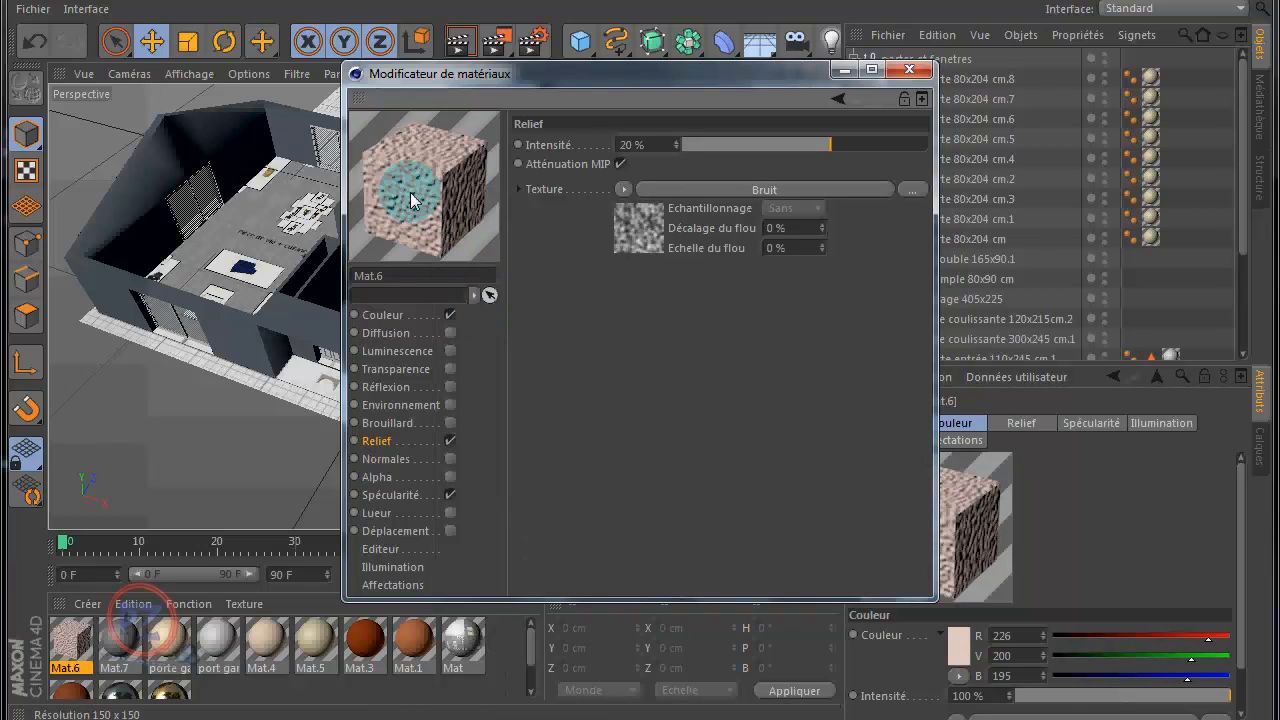
left_click_drag(411, 200, 636, 258)
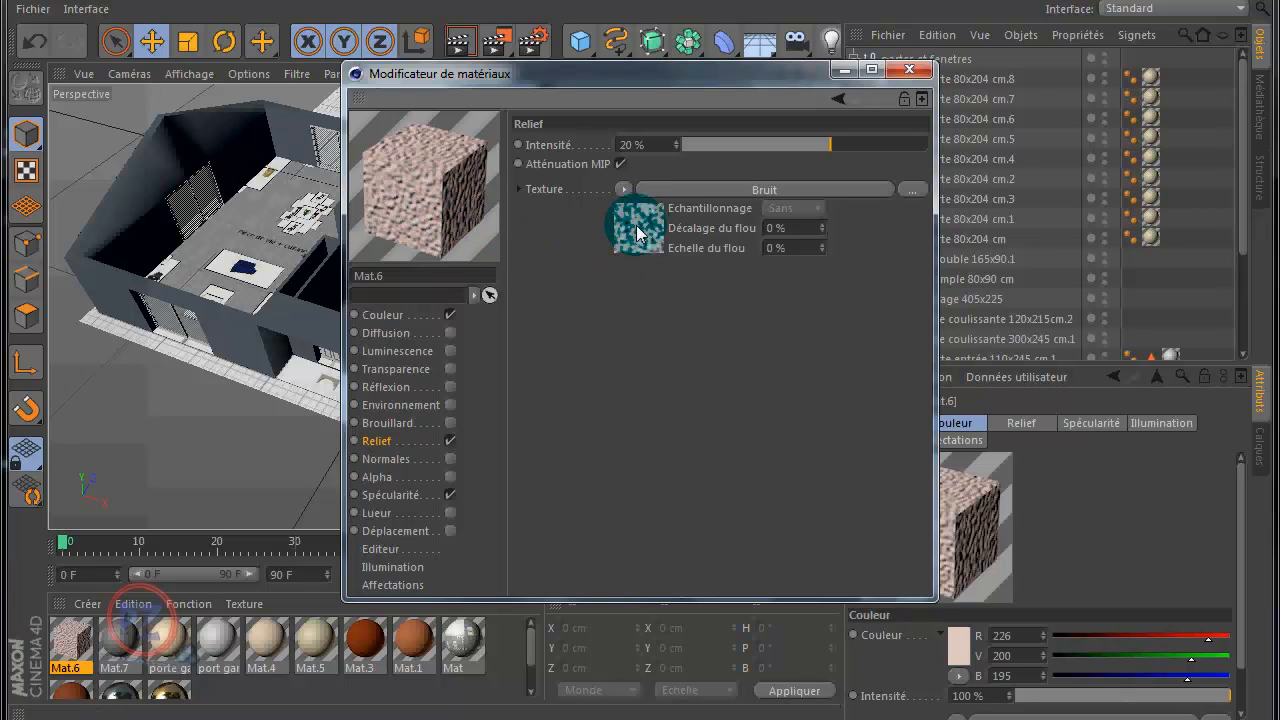
Look at the Bruit shader's settings and return to the Relief channel
left_click(638, 233)
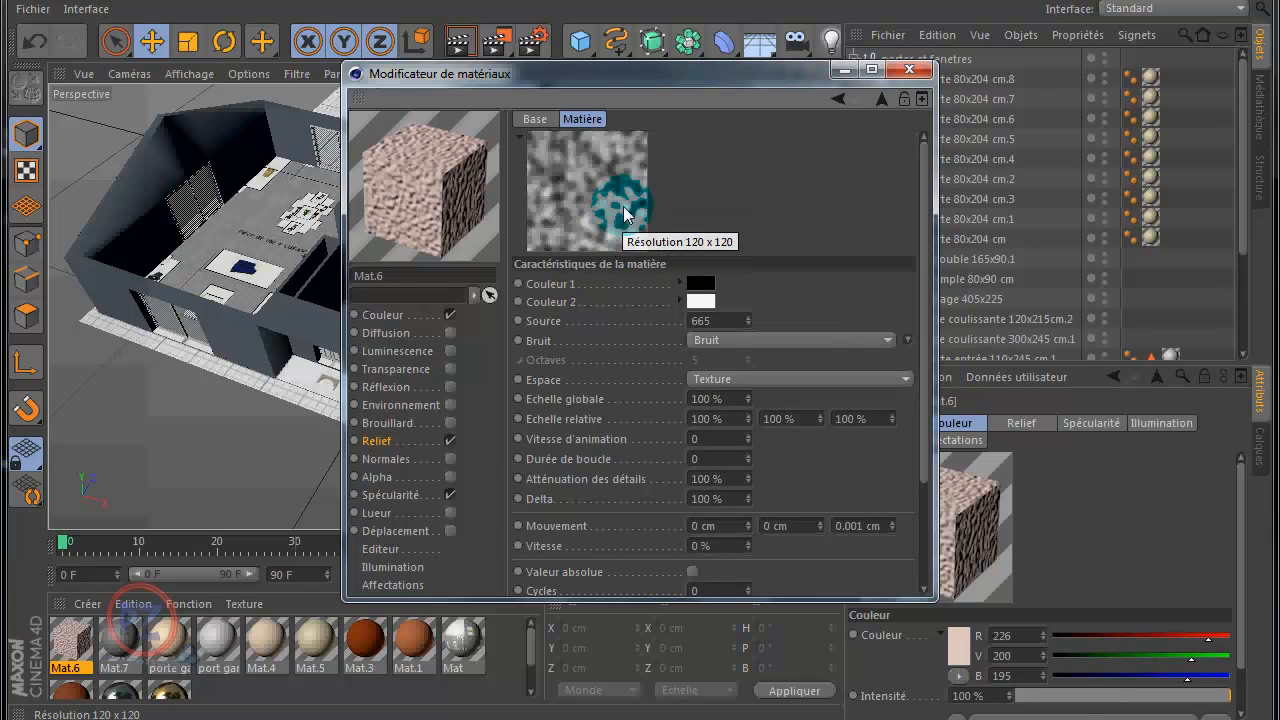
left_click(378, 443)
left_click_drag(645, 228, 618, 238)
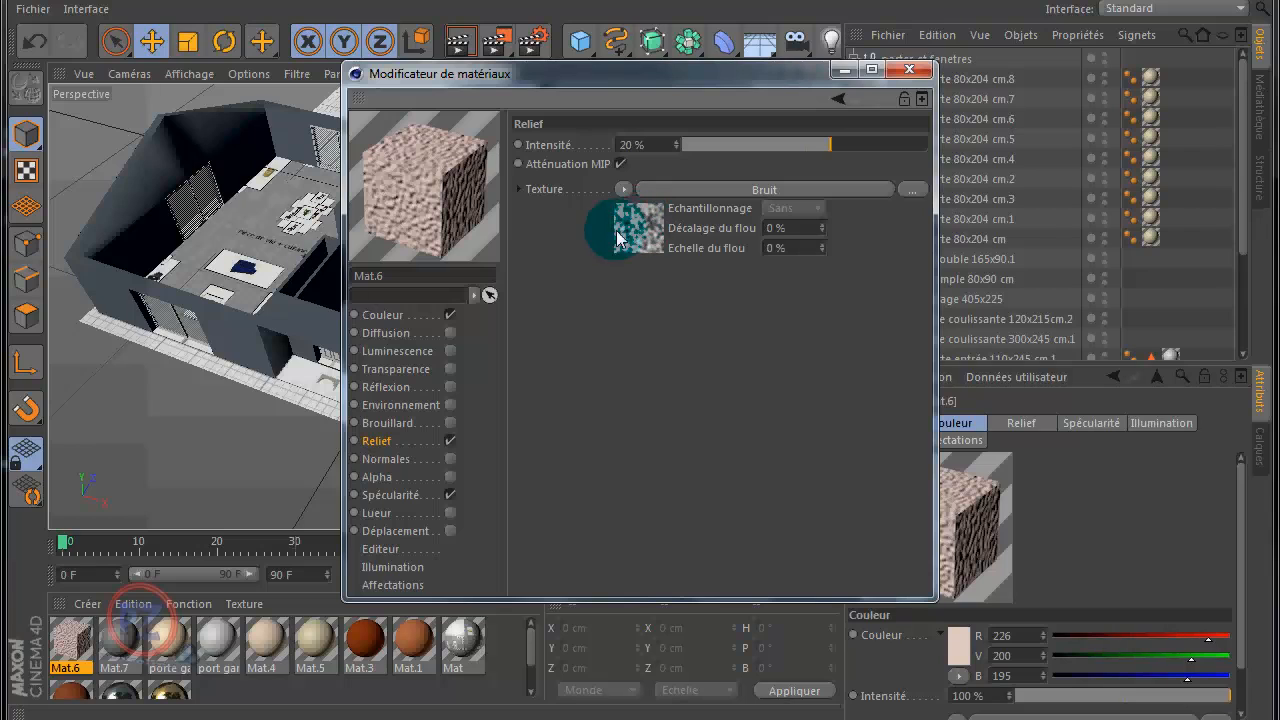
Open the Bruit shader of the Relief channel and change its noise type to Luka
left_click(637, 234)
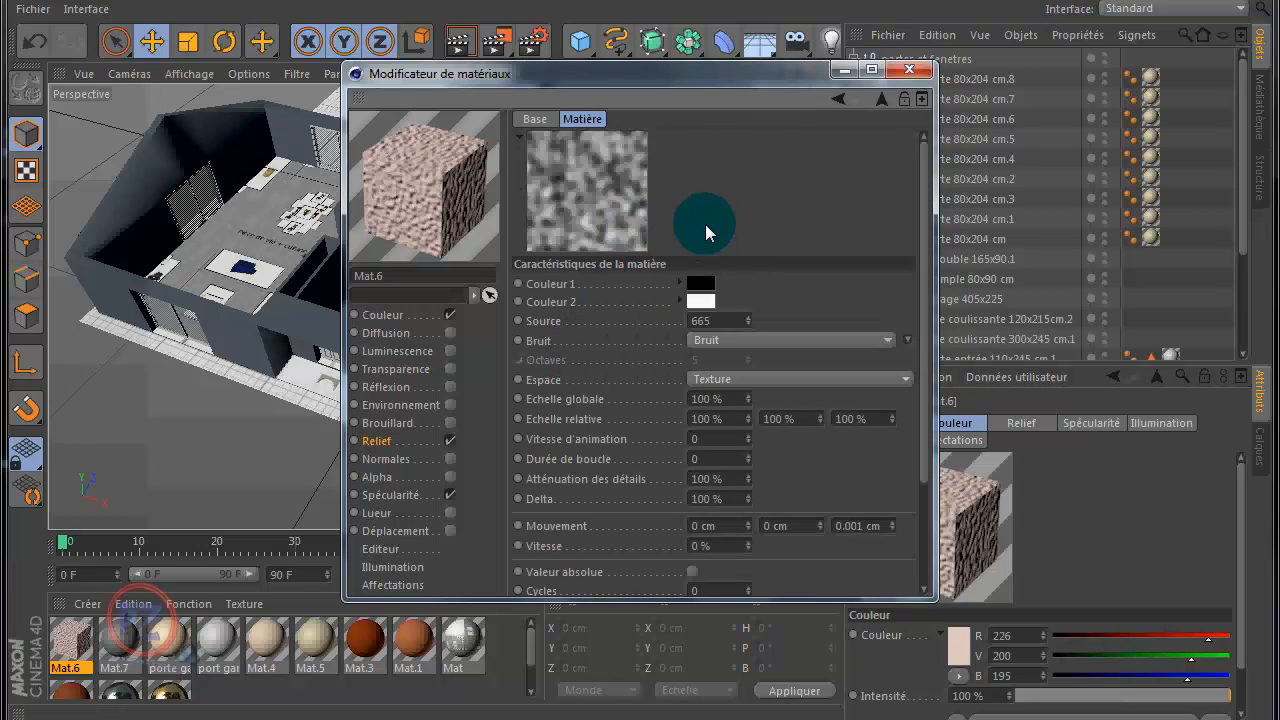
left_click_drag(662, 601, 663, 668)
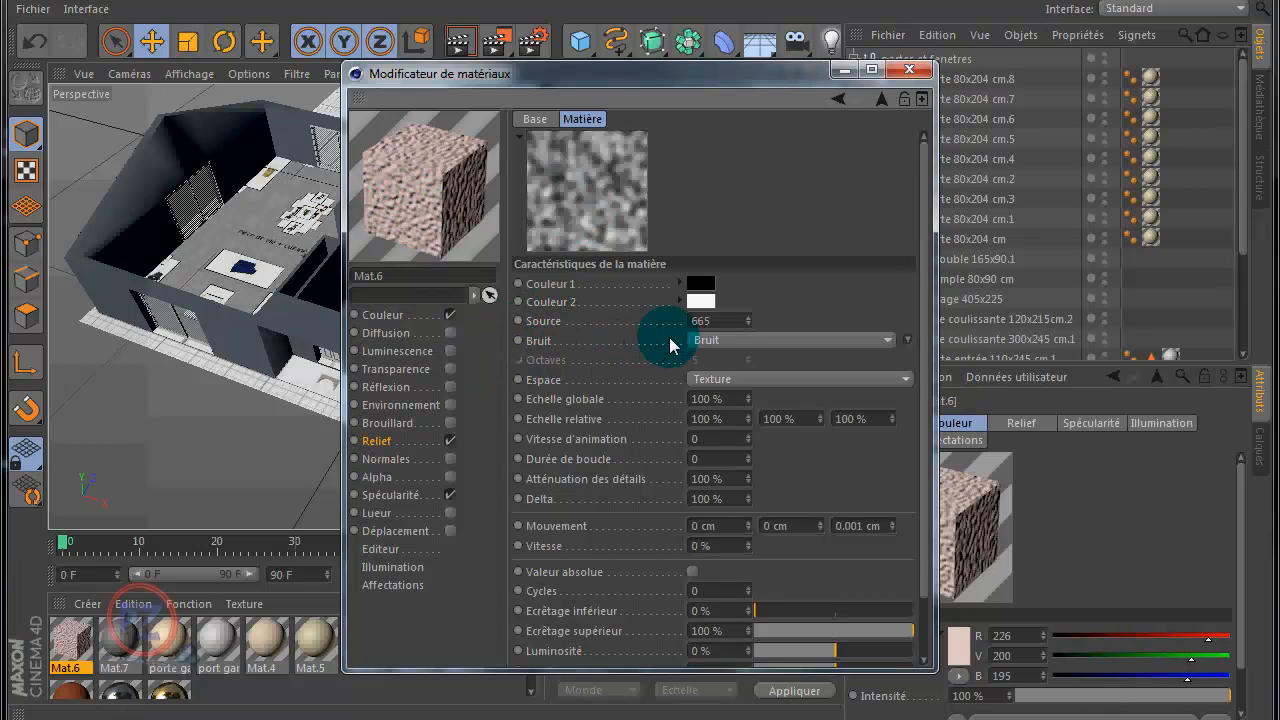
left_click(733, 341)
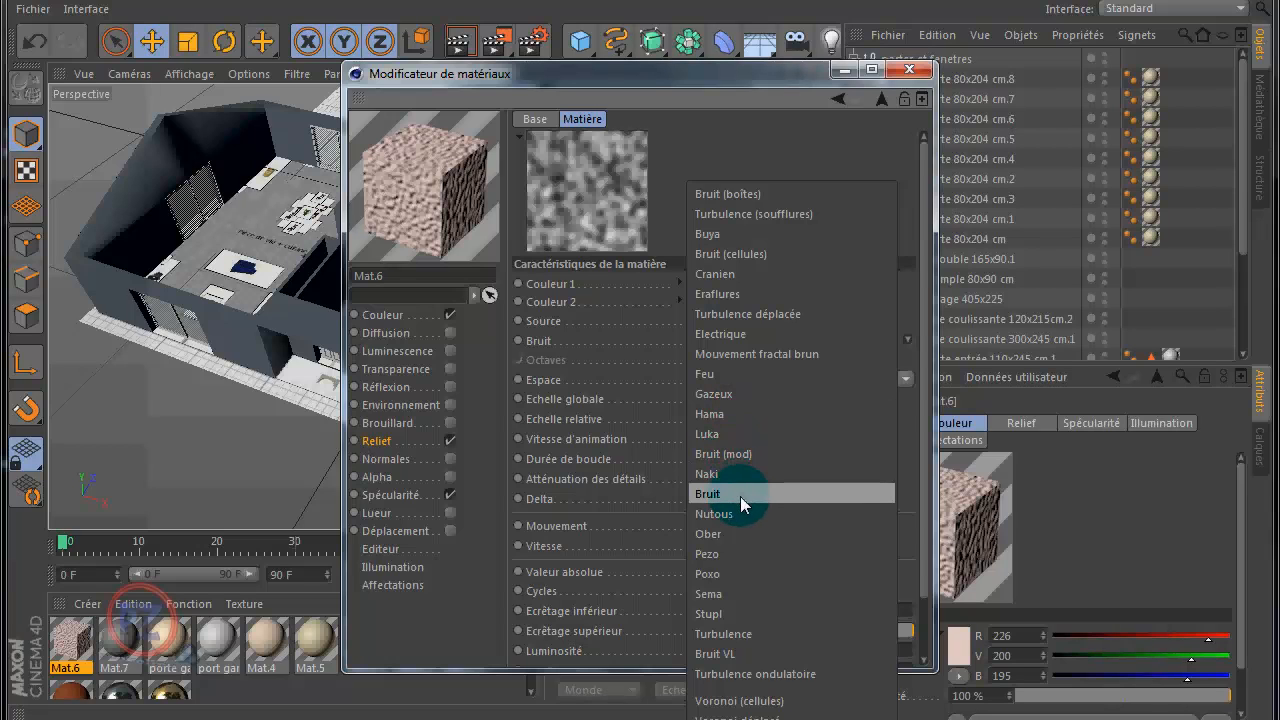
left_click(740, 433)
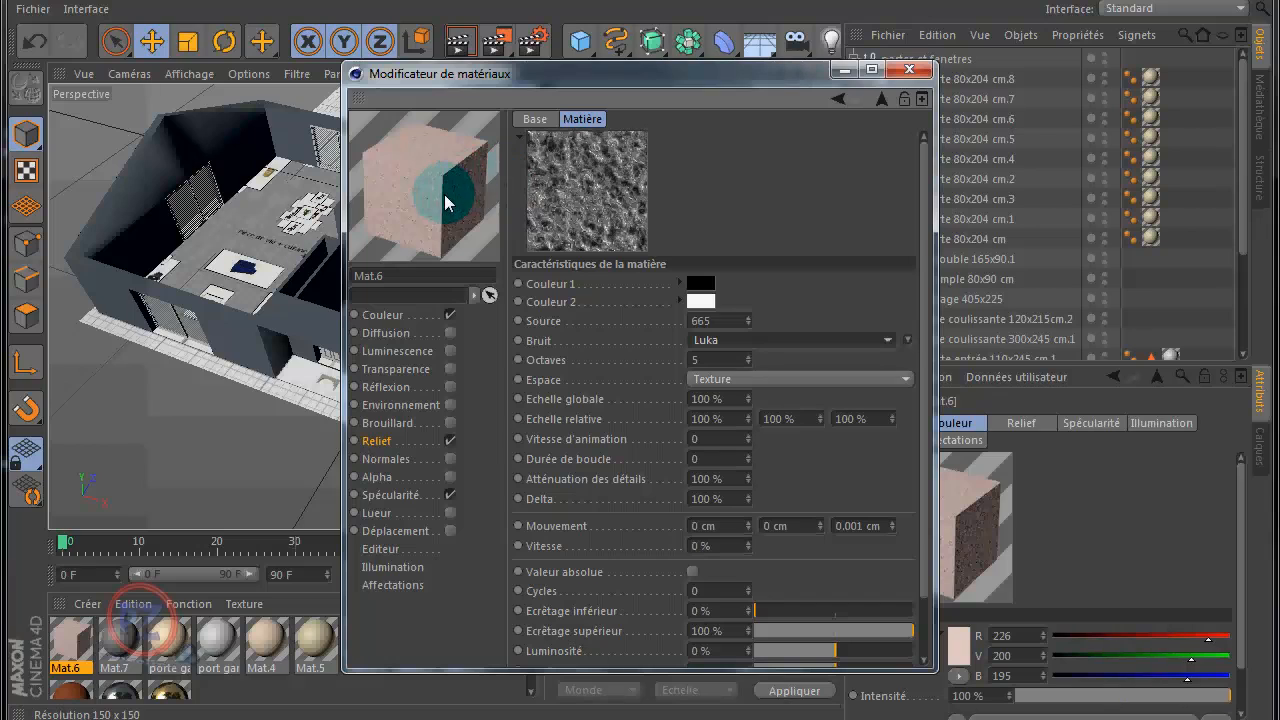
left_click_drag(432, 213, 406, 198)
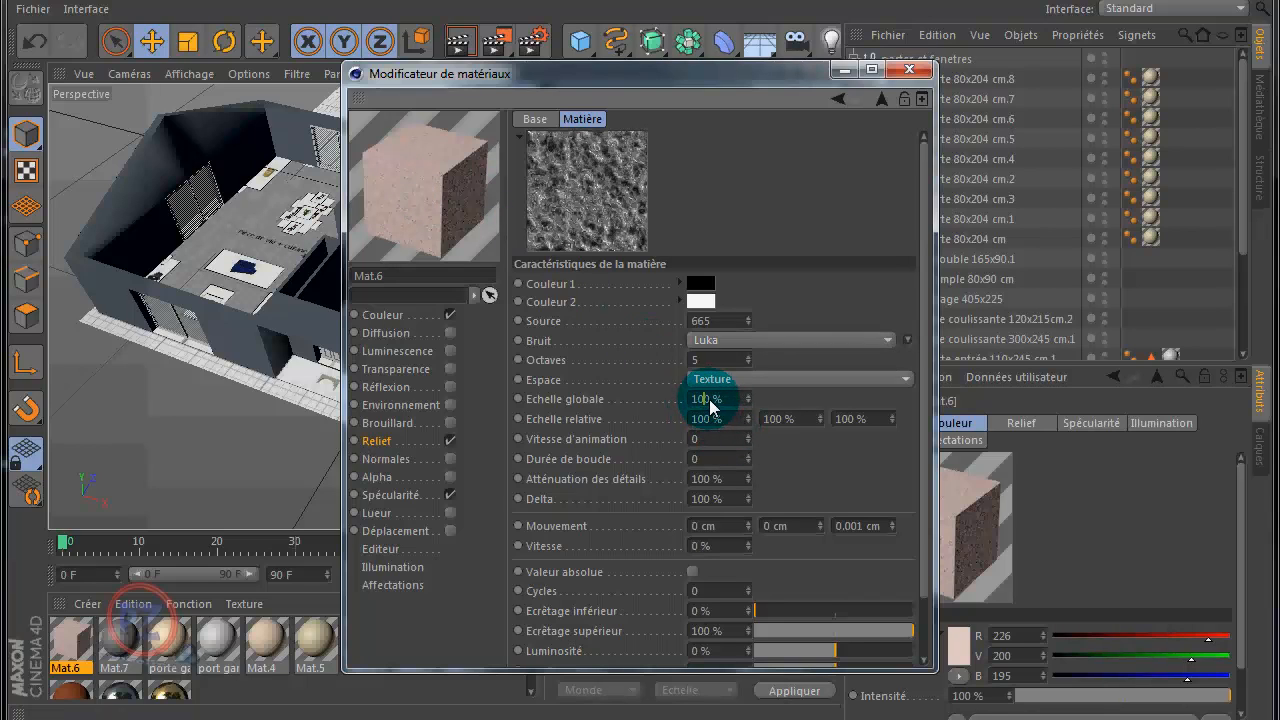
Reduce the noise's global scale to 50 %, 30 % and finally 10 %, and close the material editor
double_click(685, 399)
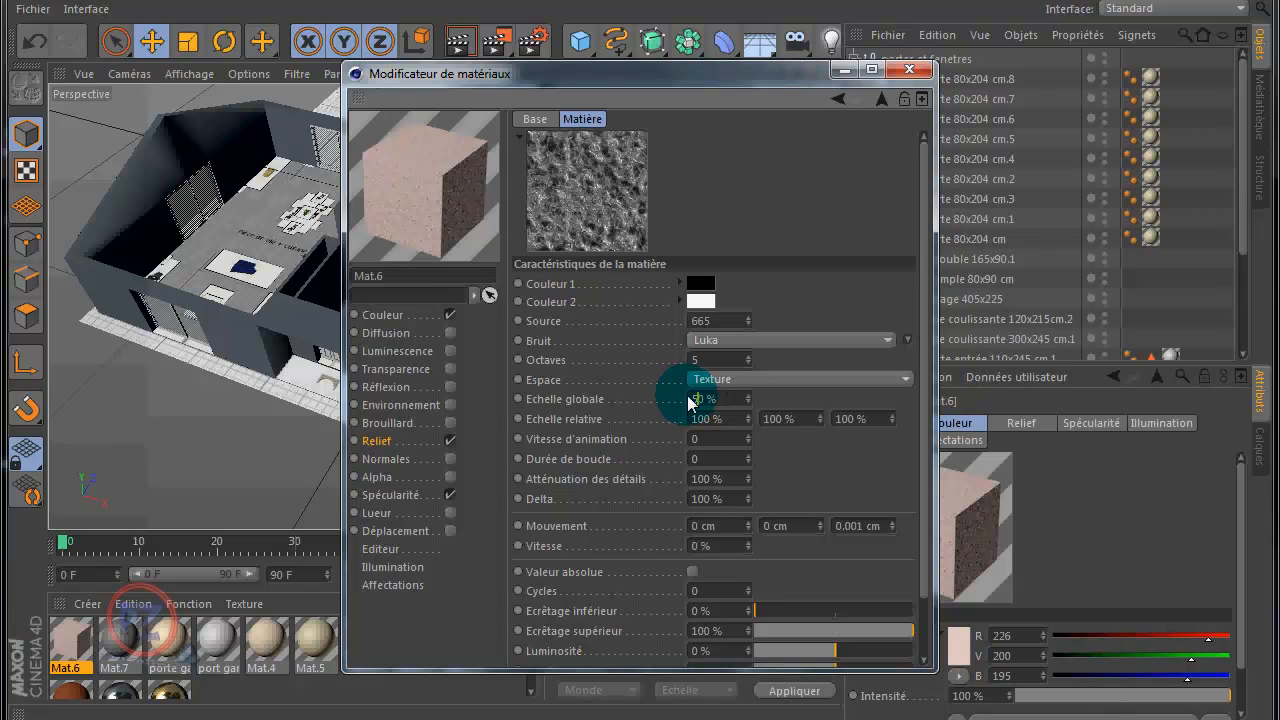
type("50")
key("Return")
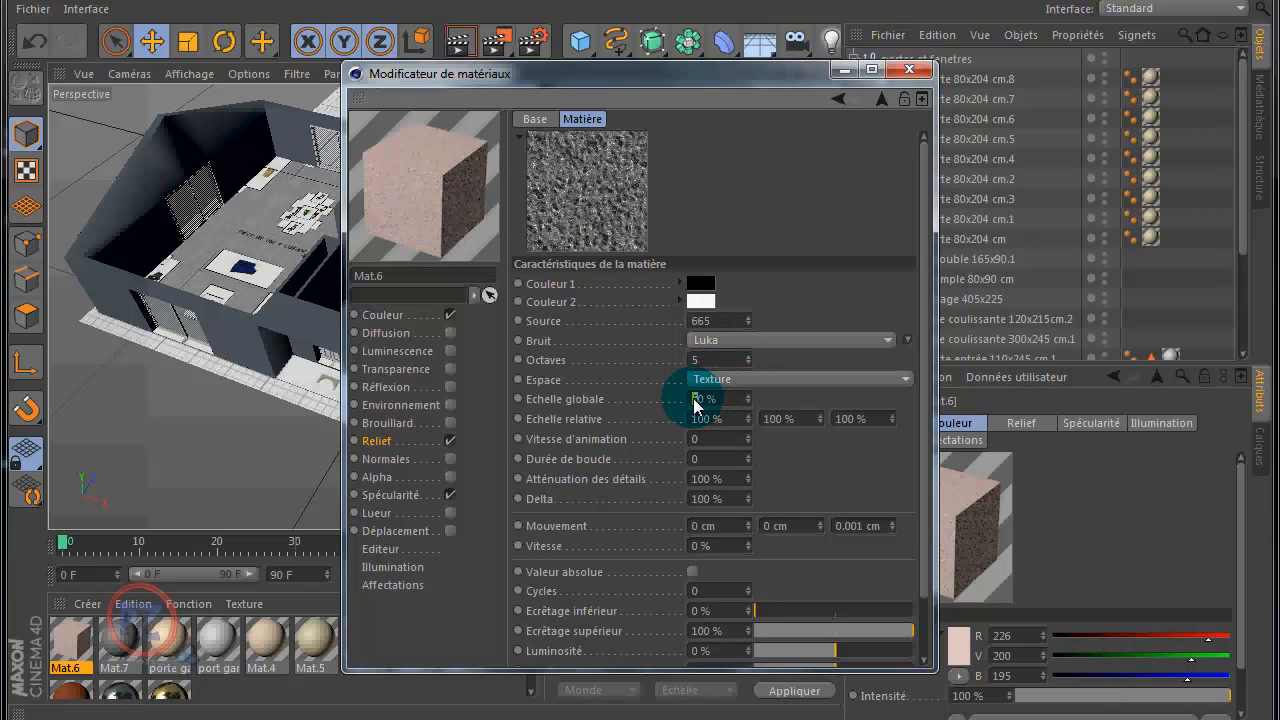
type("3")
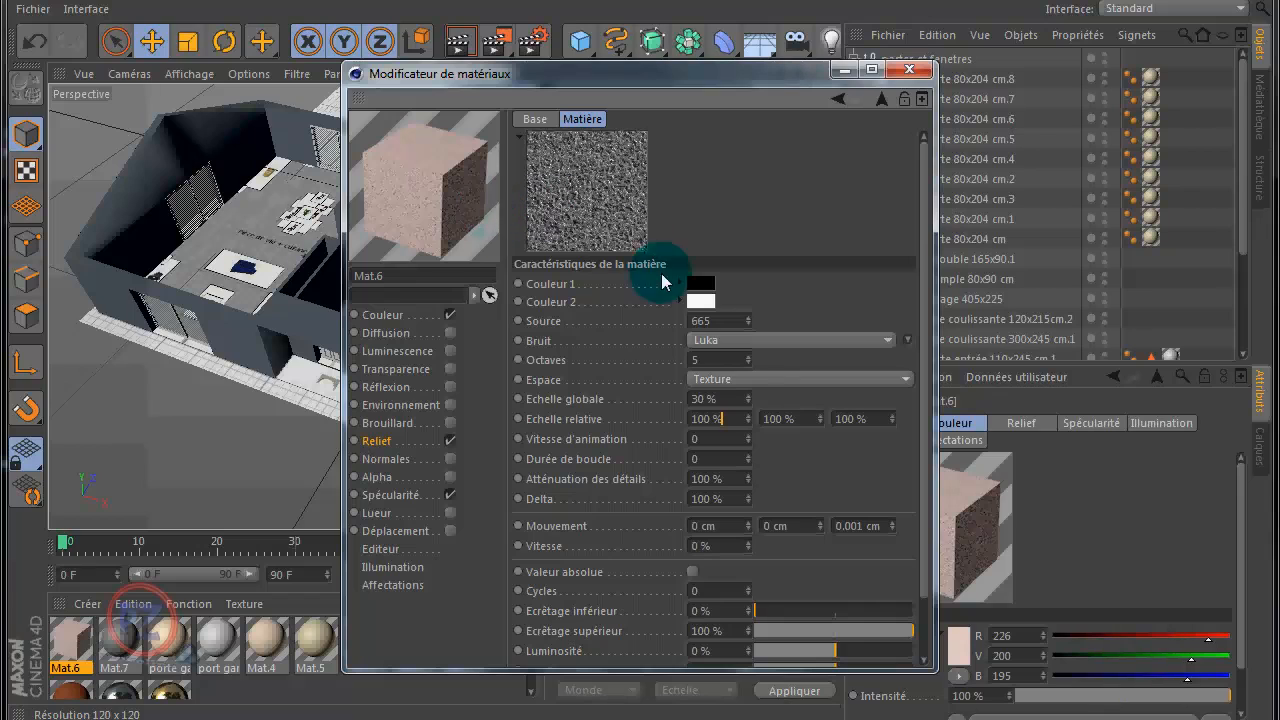
left_click(716, 420)
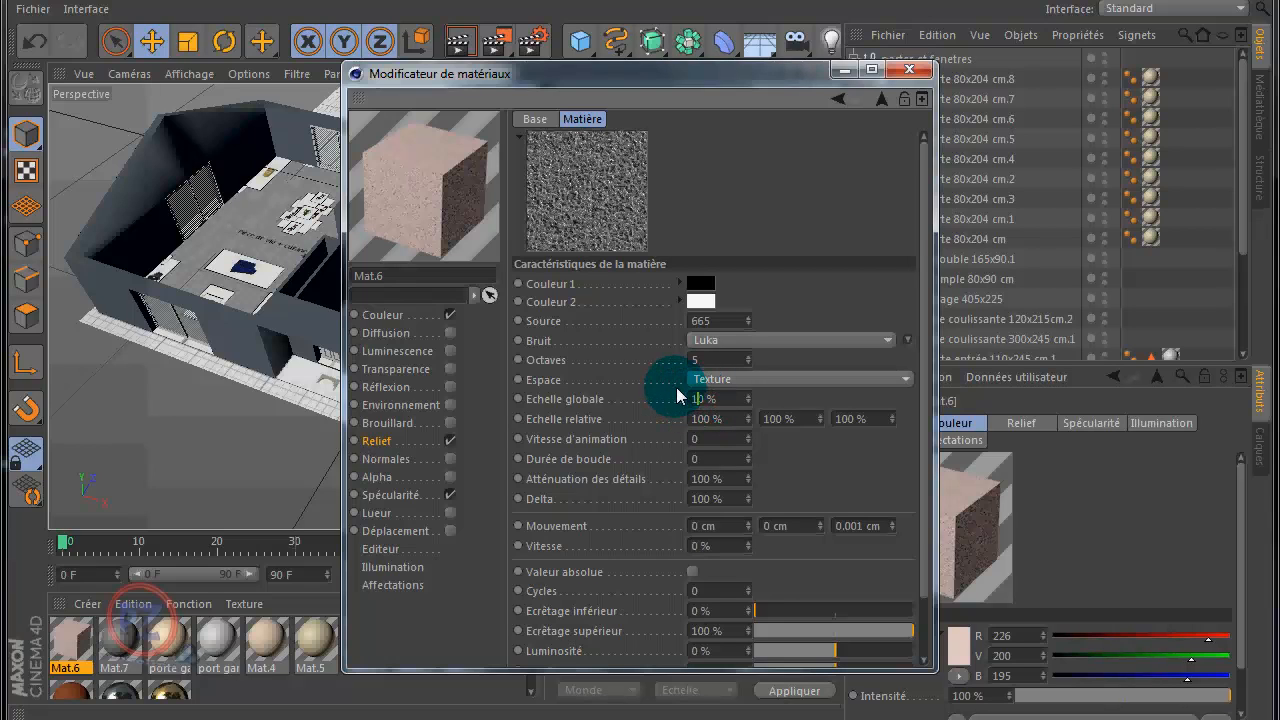
key("Return")
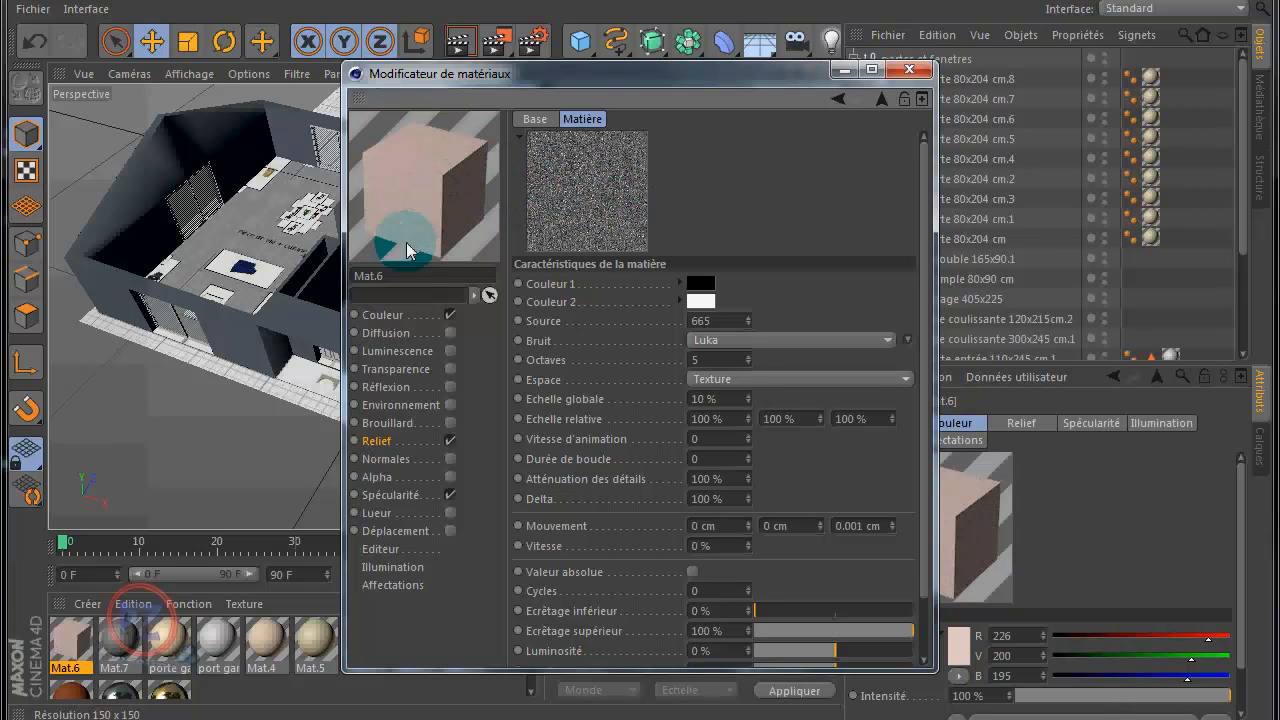
left_click(908, 69)
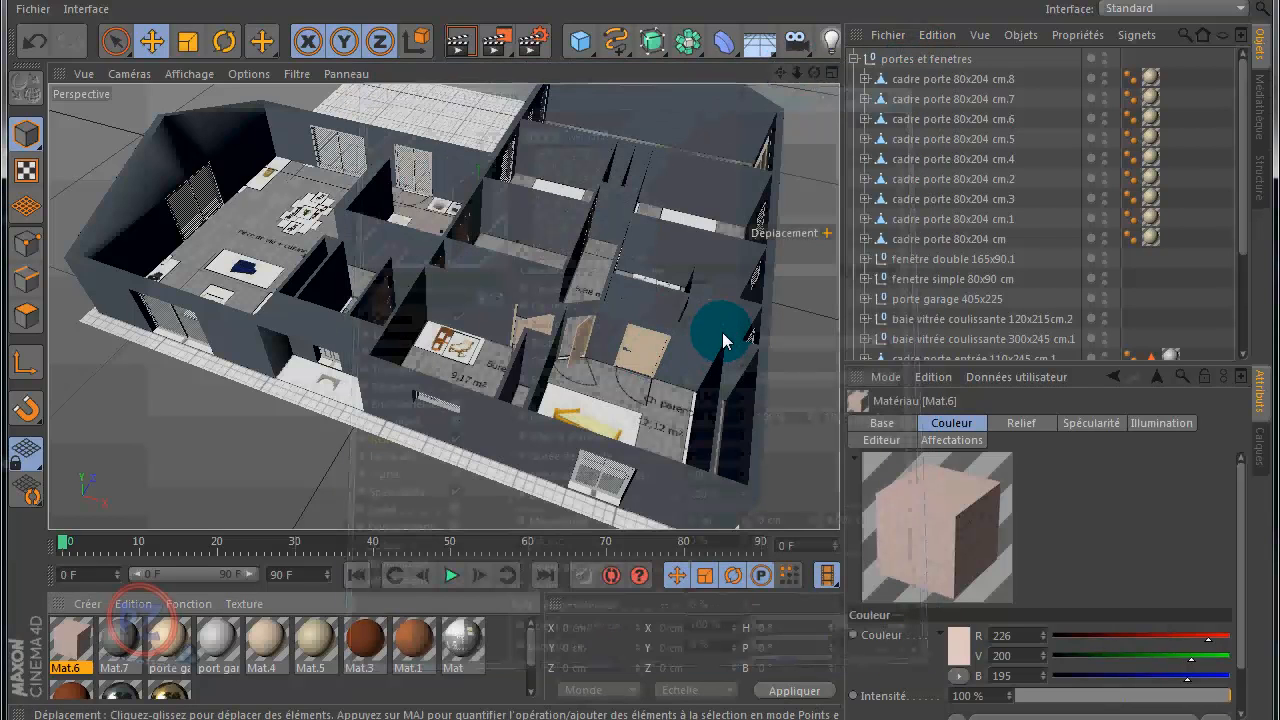
Collapse the portes et fenetres group and apply Mat.6 to the mur object
left_click(853, 58)
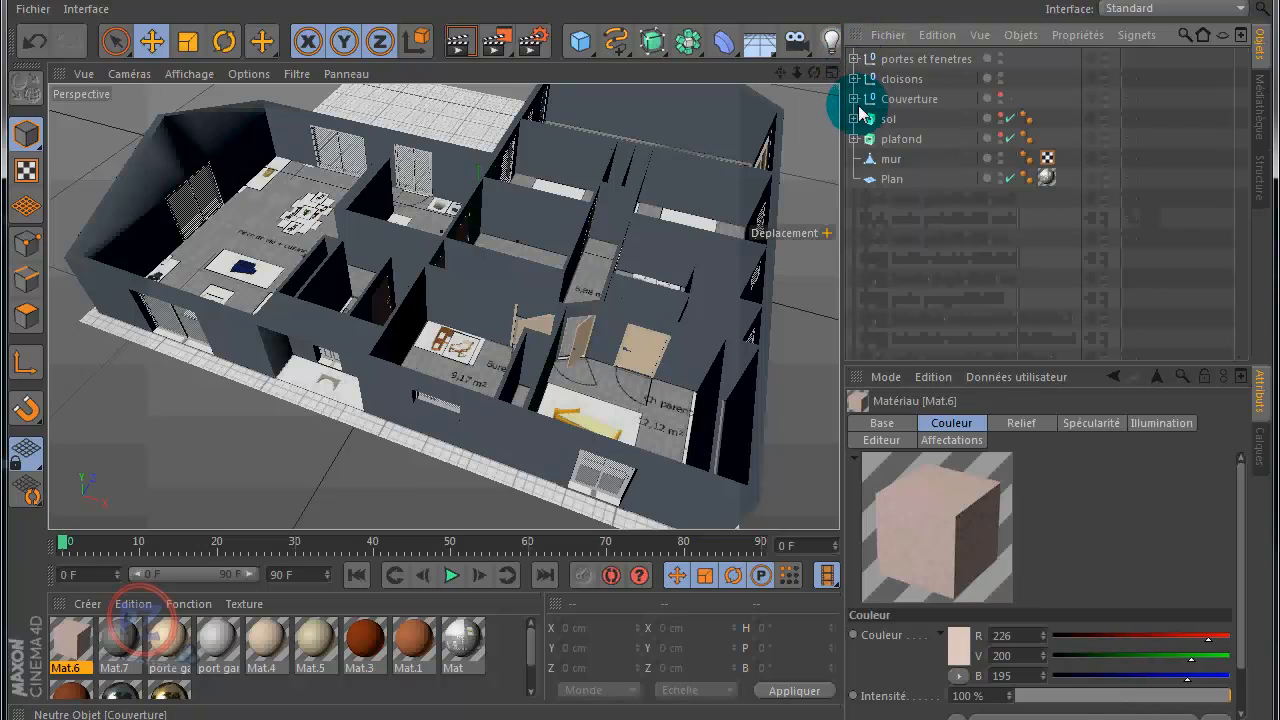
left_click(891, 162)
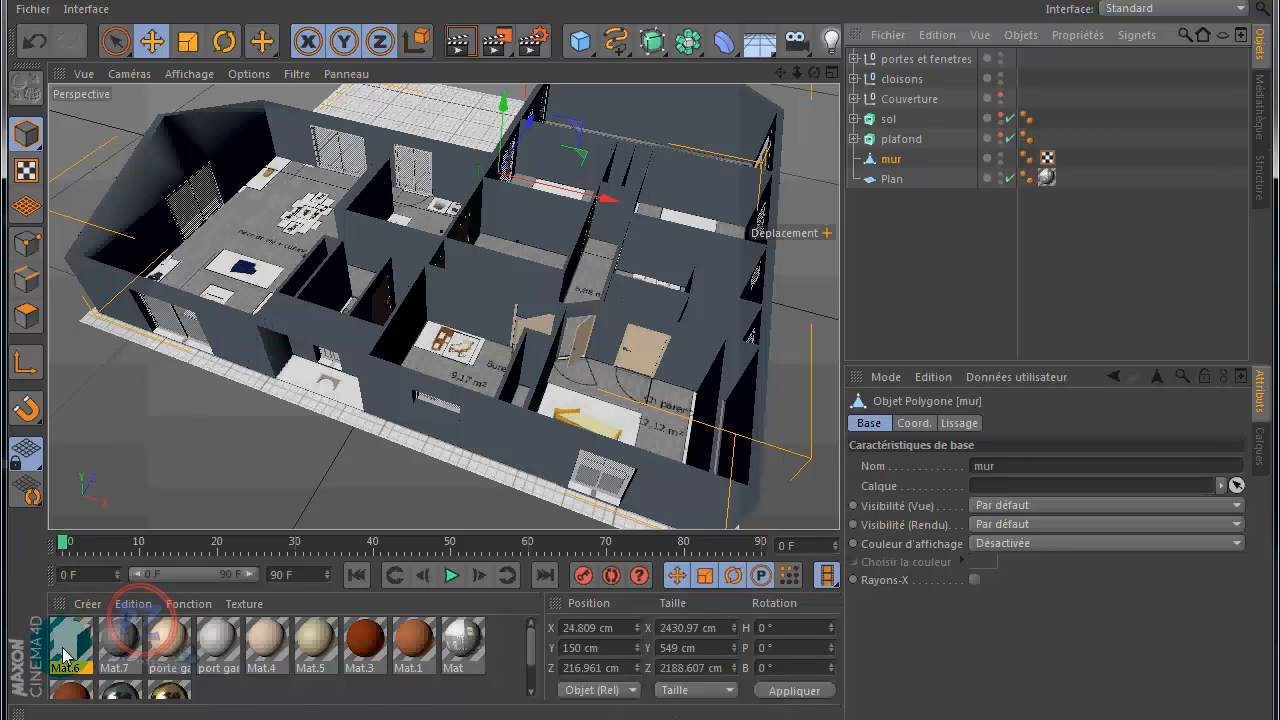
left_click_drag(64, 656, 246, 343)
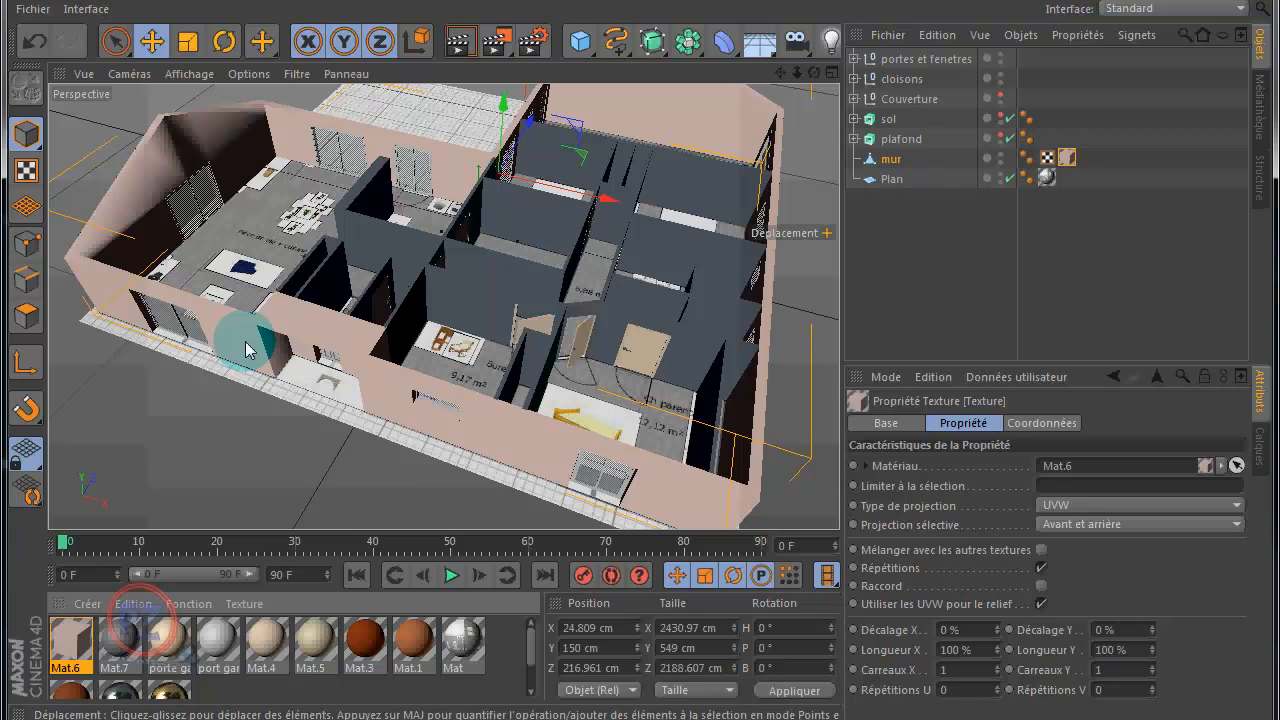
Render the view from above and from a low angle facing the facade to check the wall material
left_click(460, 43)
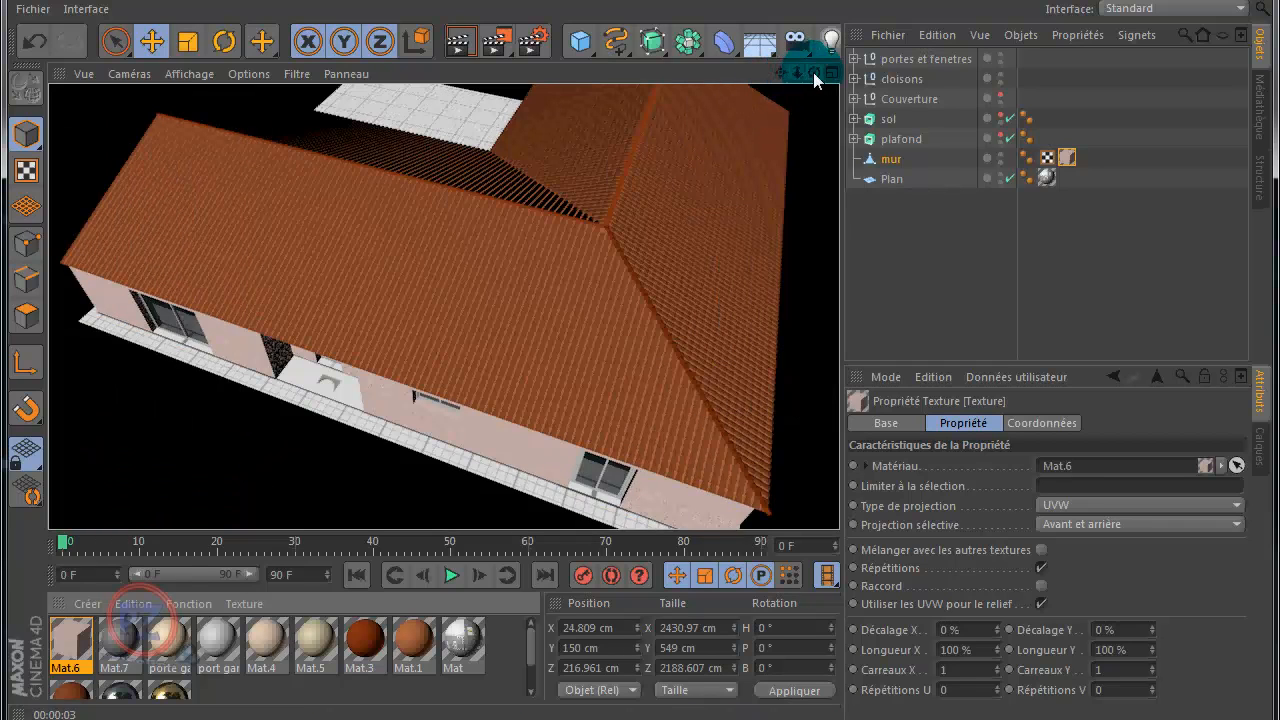
left_click_drag(645, 320, 640, 337, "alt")
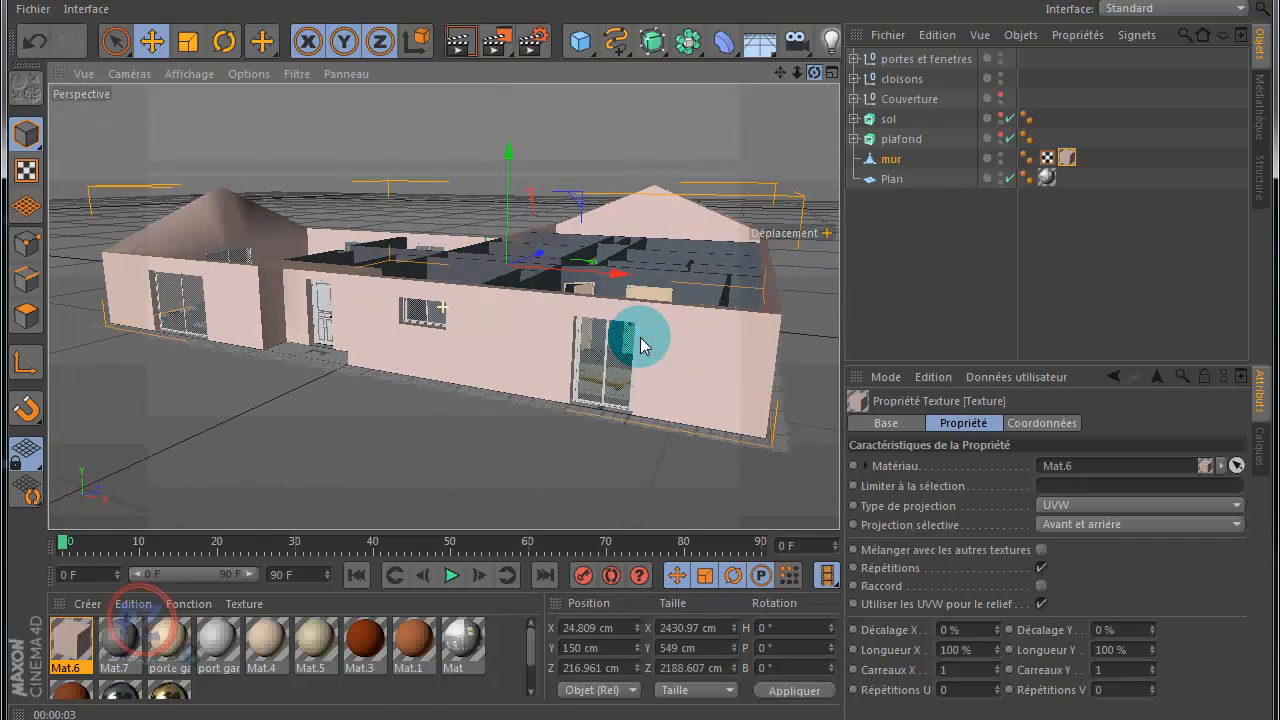
left_click(455, 43)
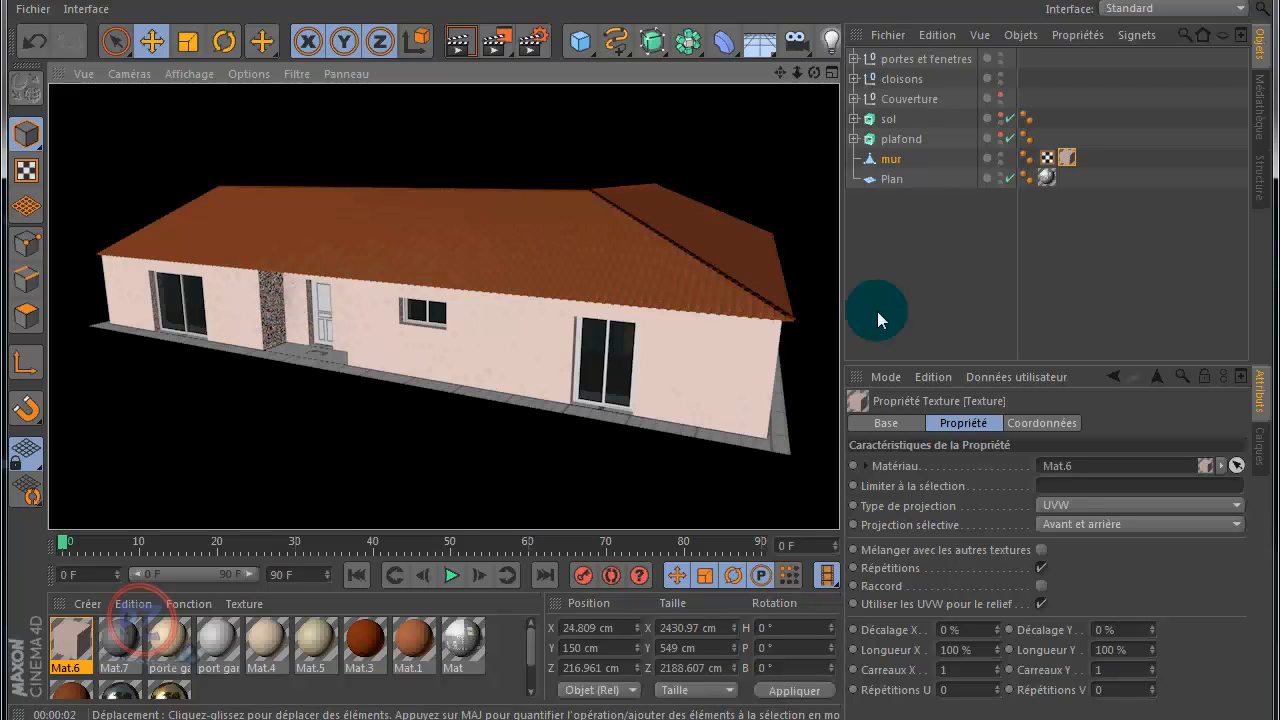
Switch to Texture mode and set the projection type of the mur object's Mat.6 texture tag to Cubique
left_click(1068, 160)
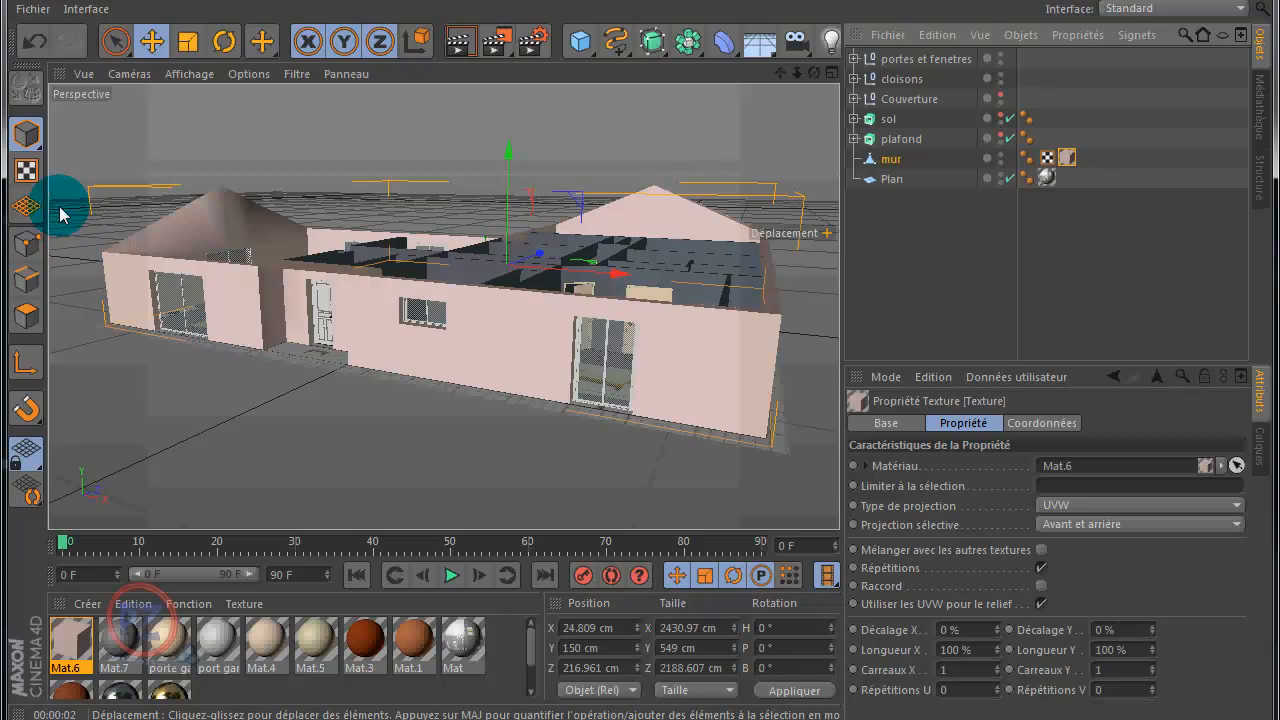
left_click(27, 172)
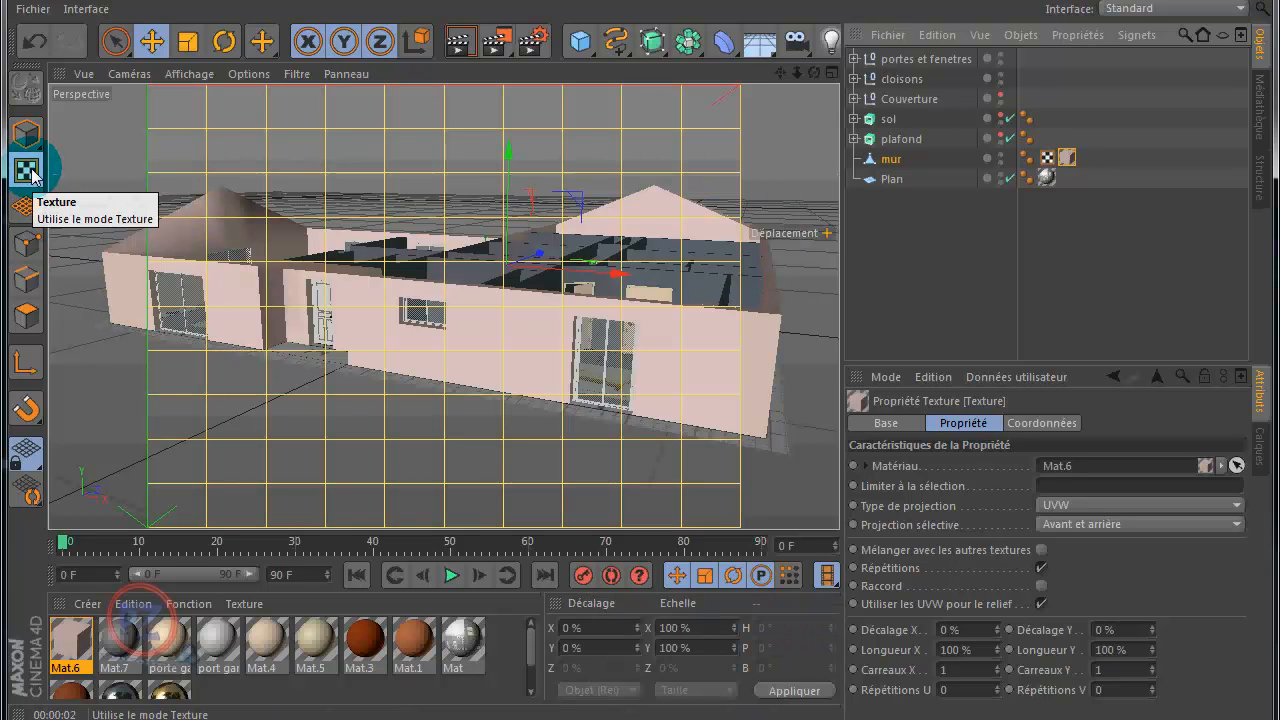
scroll(243, 234, "down", 3)
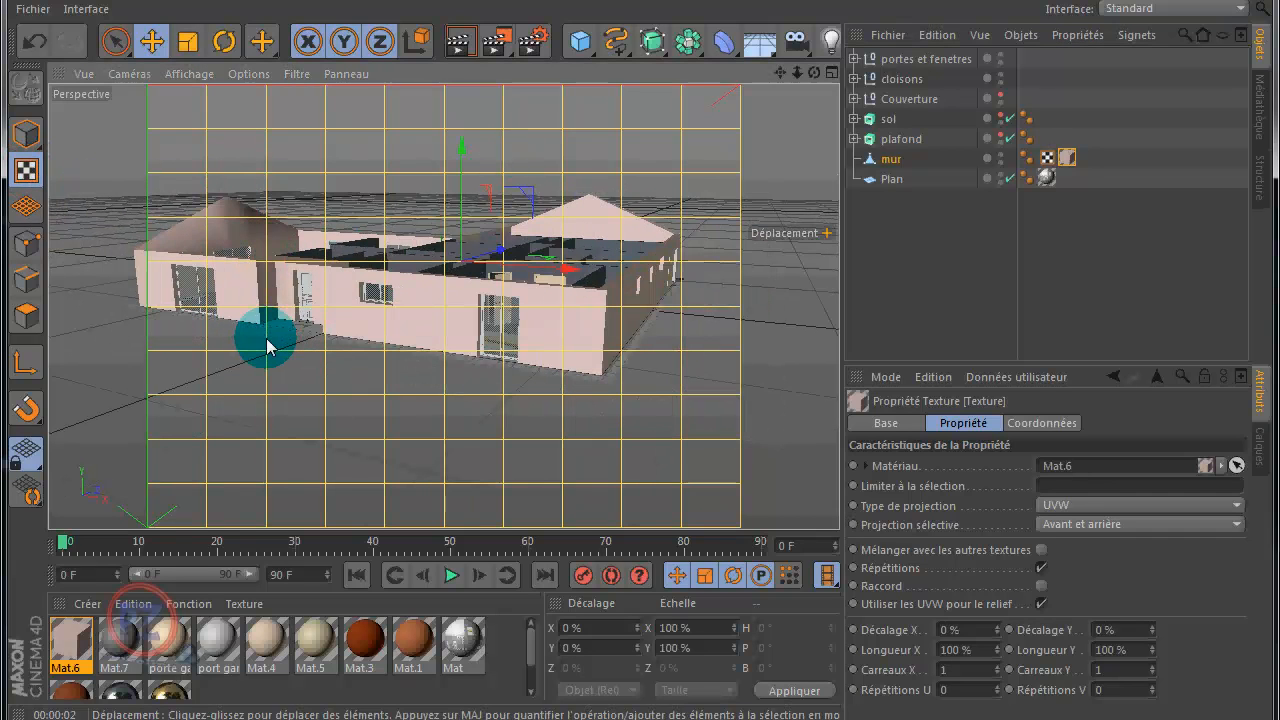
scroll(265, 340, "up", 2)
scroll(270, 336, "up", 1)
scroll(290, 312, "up", 1)
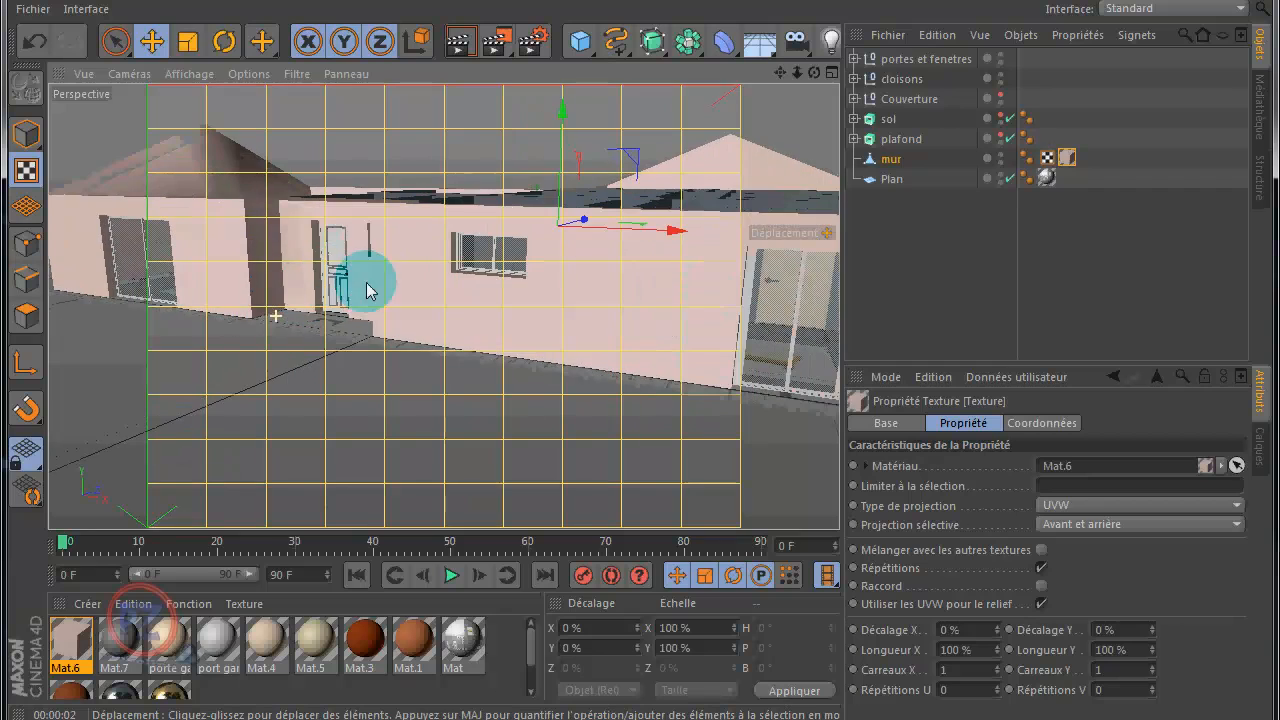
left_click(1089, 506)
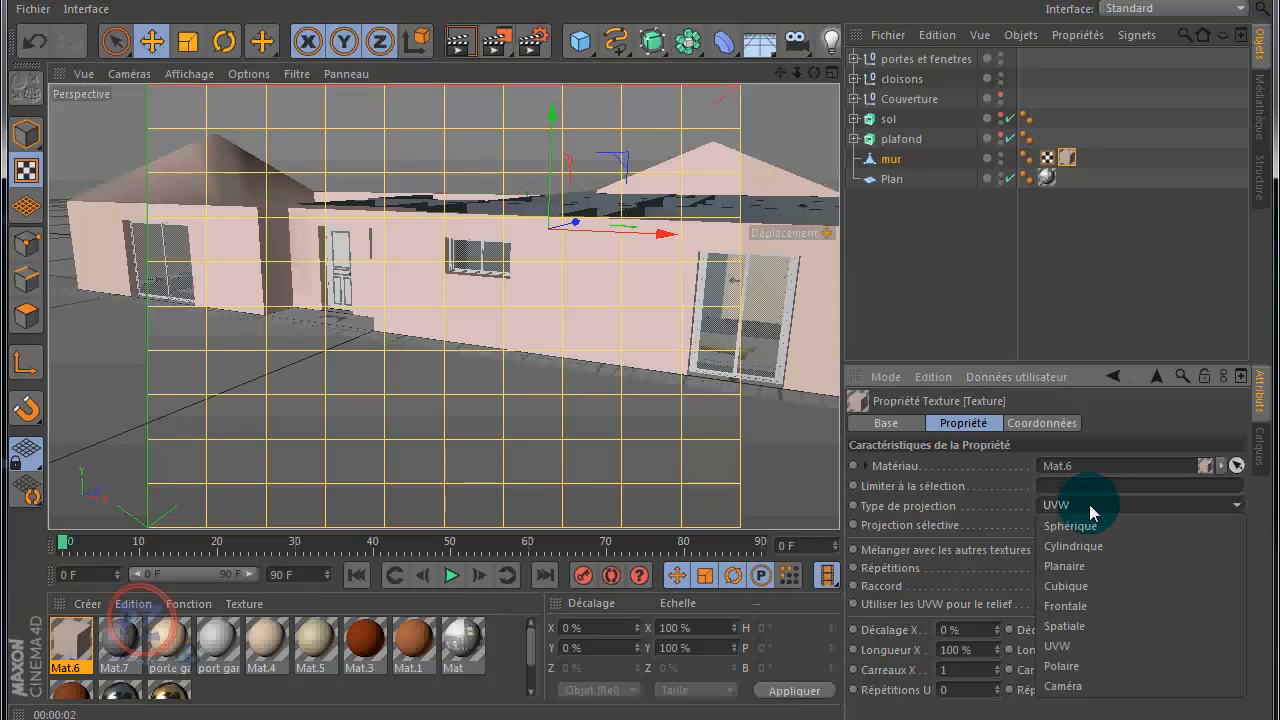
left_click(1074, 580)
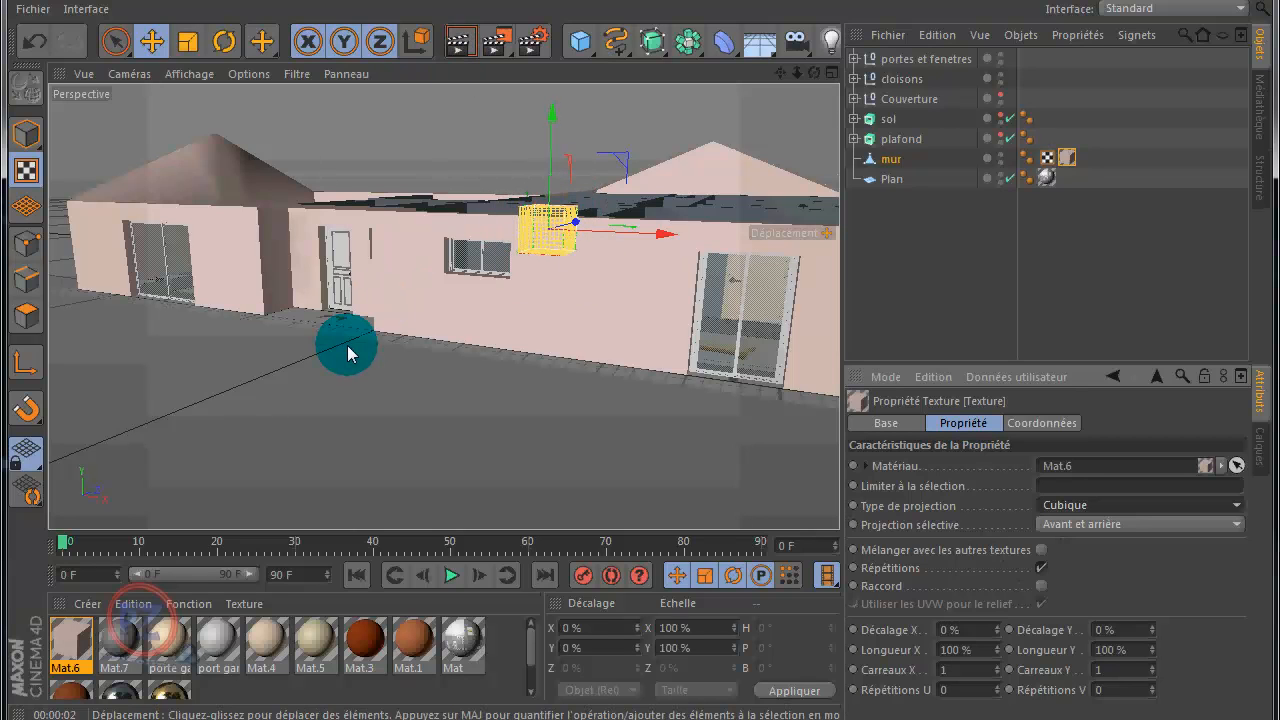
Render close views of the front door and facade to examine the wall relief
scroll(346, 347, "up", 2)
scroll(346, 347, "up", 2)
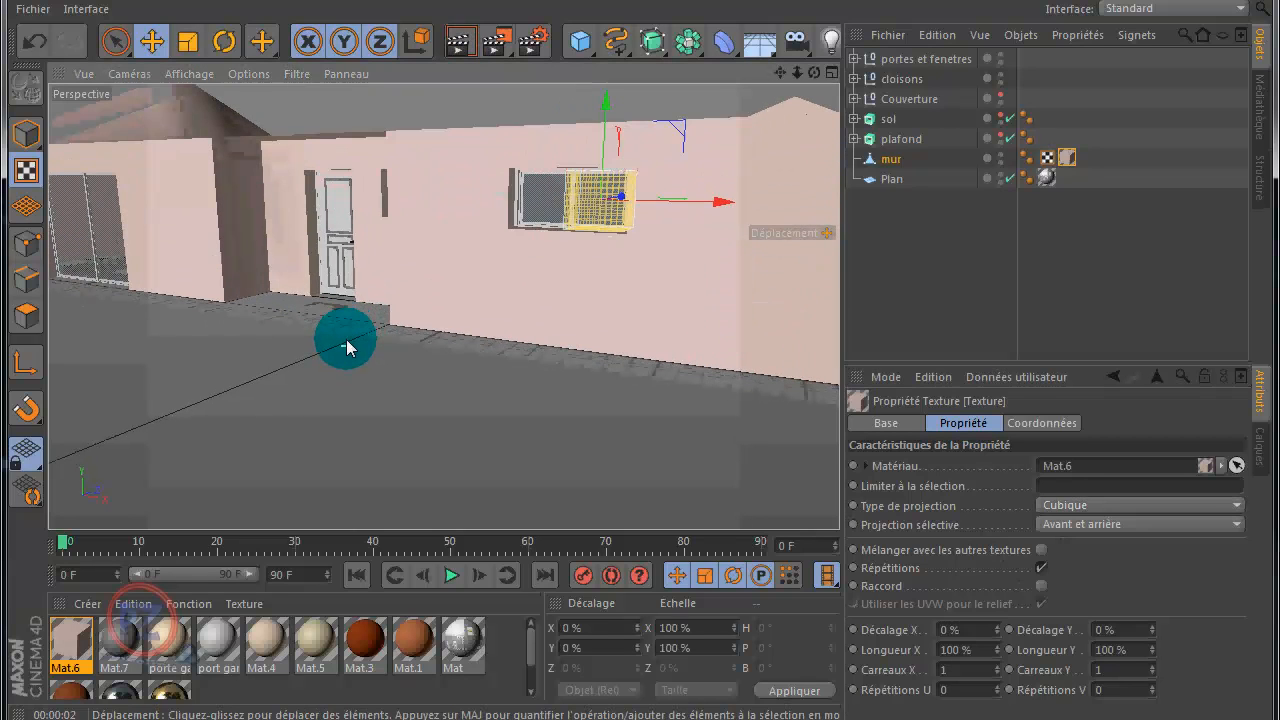
left_click(458, 45)
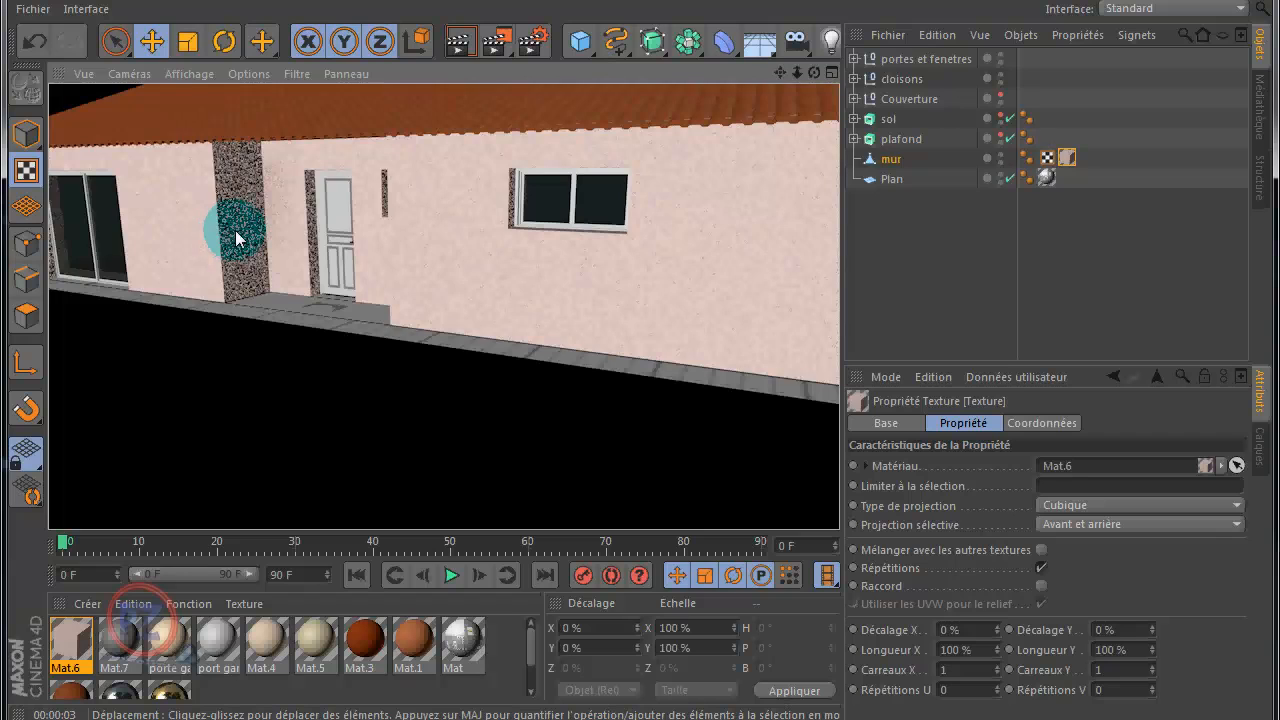
scroll(236, 236, "up", 2)
left_click(457, 45)
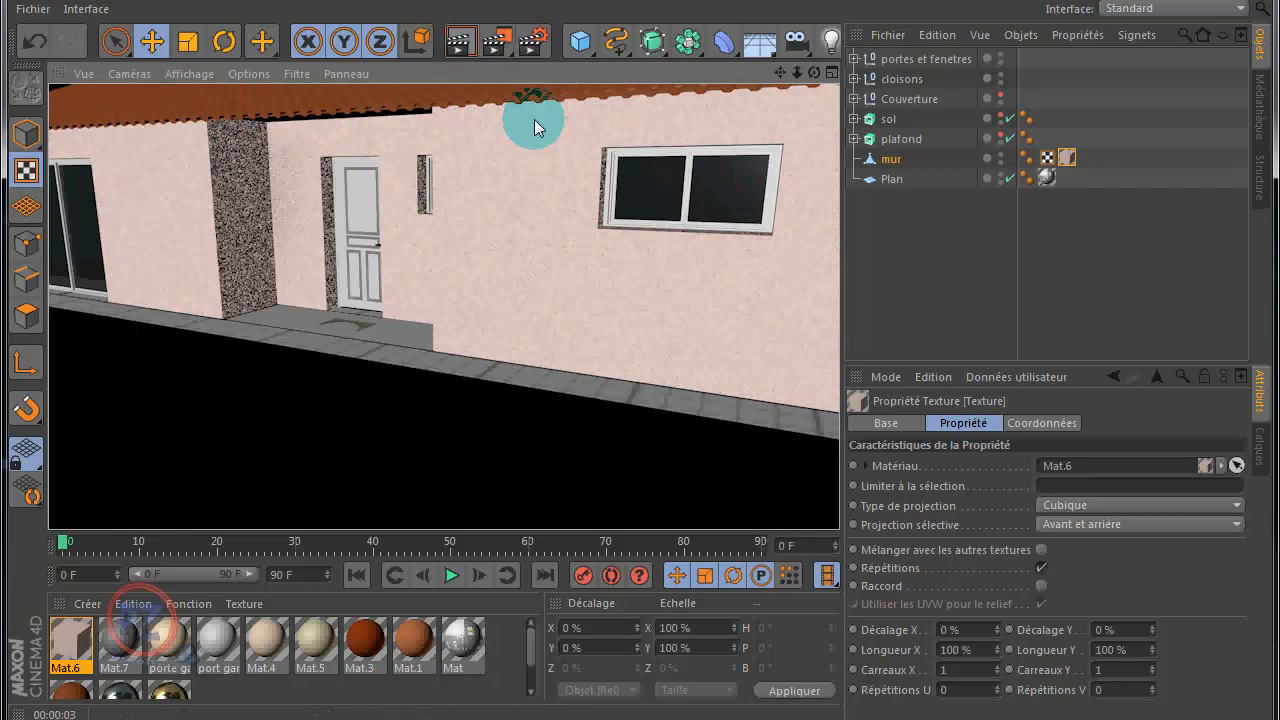
Lower Mat.6's relief intensity to 6 %, move the material editor clear of the facade and render the view
double_click(72, 655)
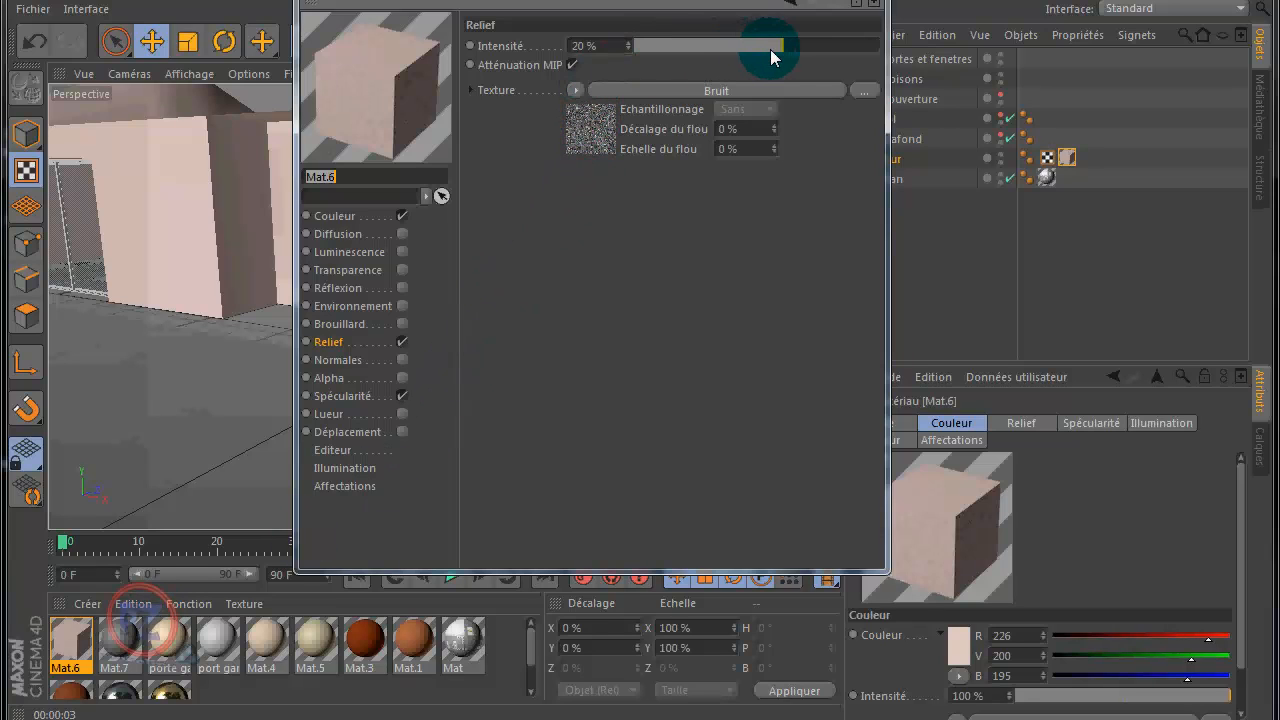
left_click_drag(774, 52, 765, 48)
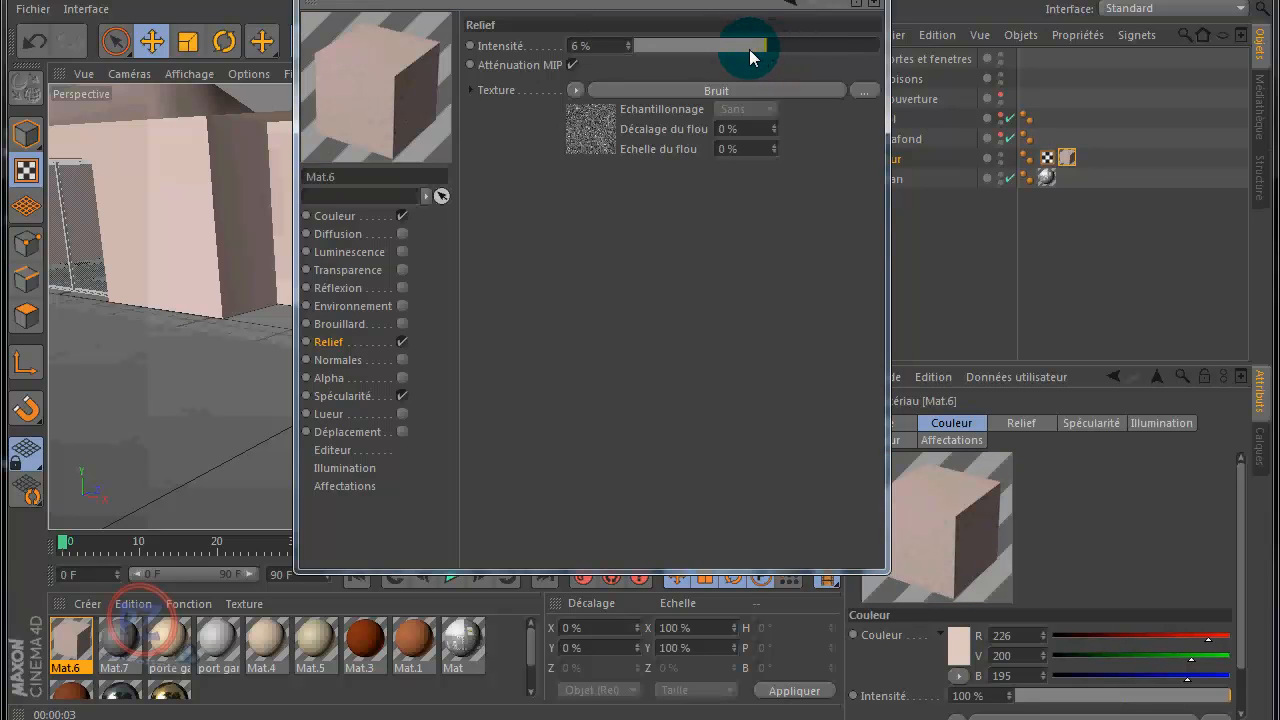
left_click_drag(689, 0, 971, 162)
left_click_drag(1056, 237, 1059, 238)
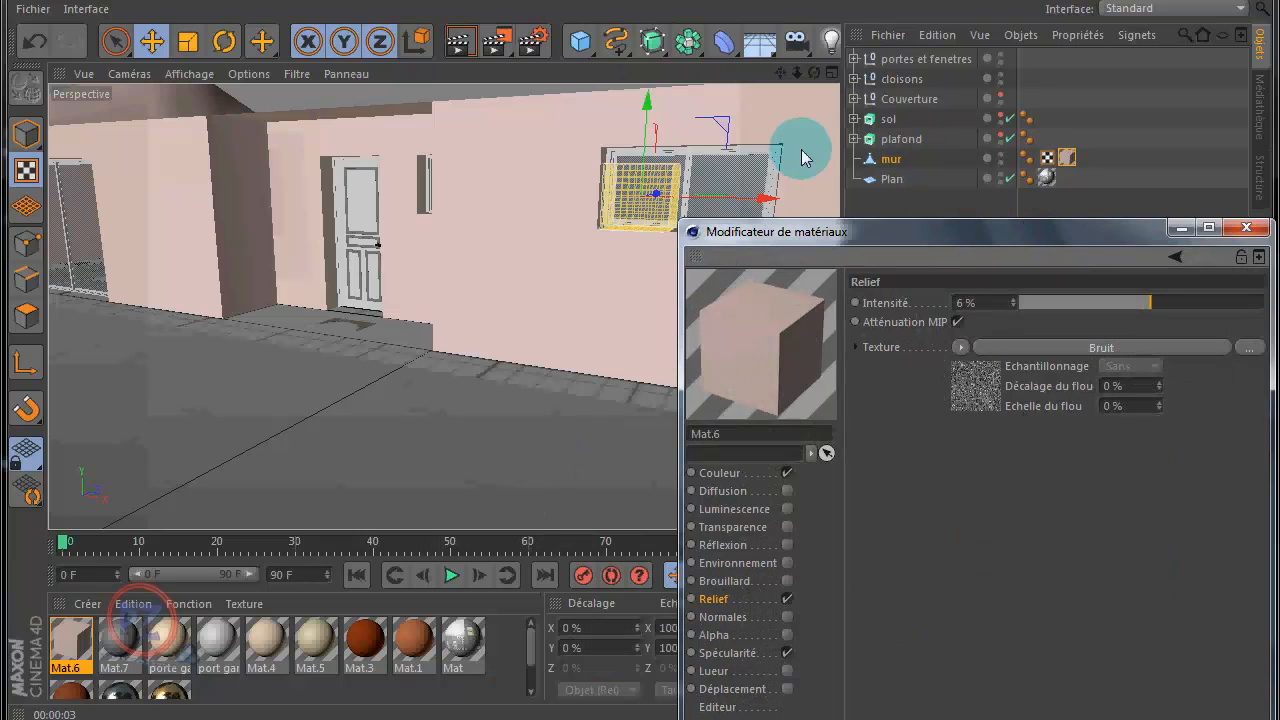
left_click(458, 42)
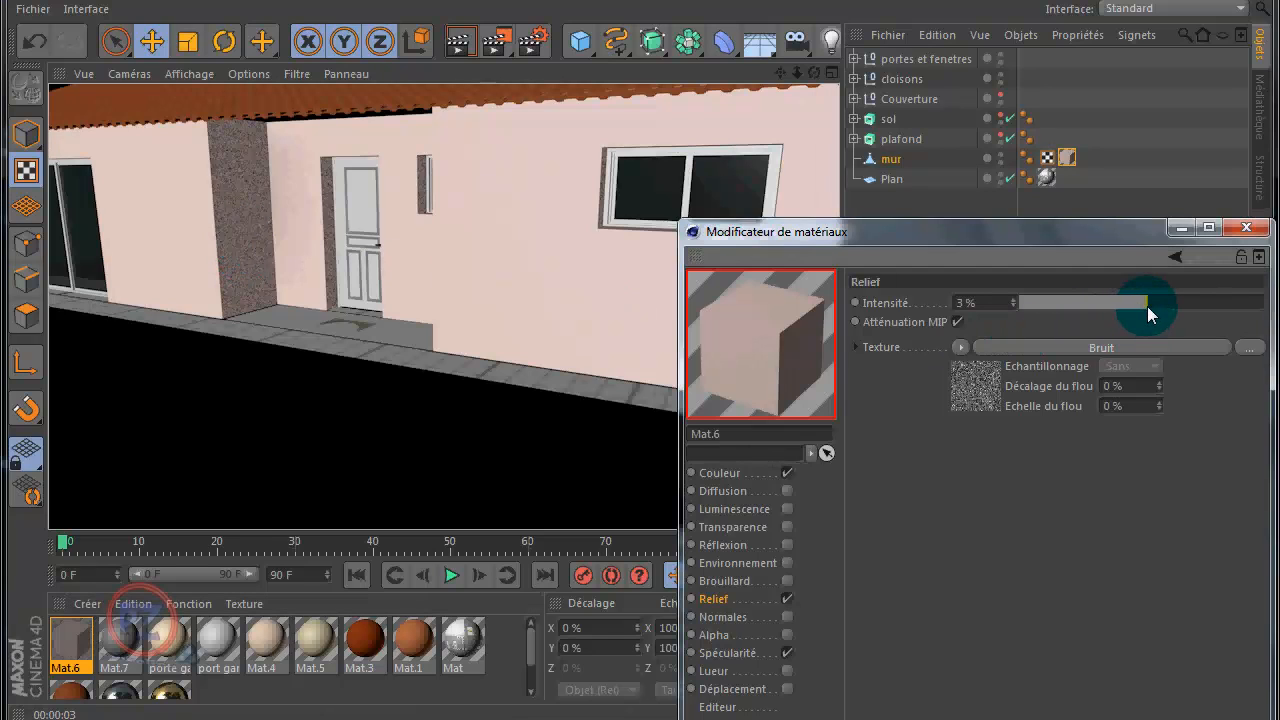
Test the relief intensity at 0 %, set it to 2 %, render the facade and close the material editor
left_click_drag(1147, 307, 1143, 306)
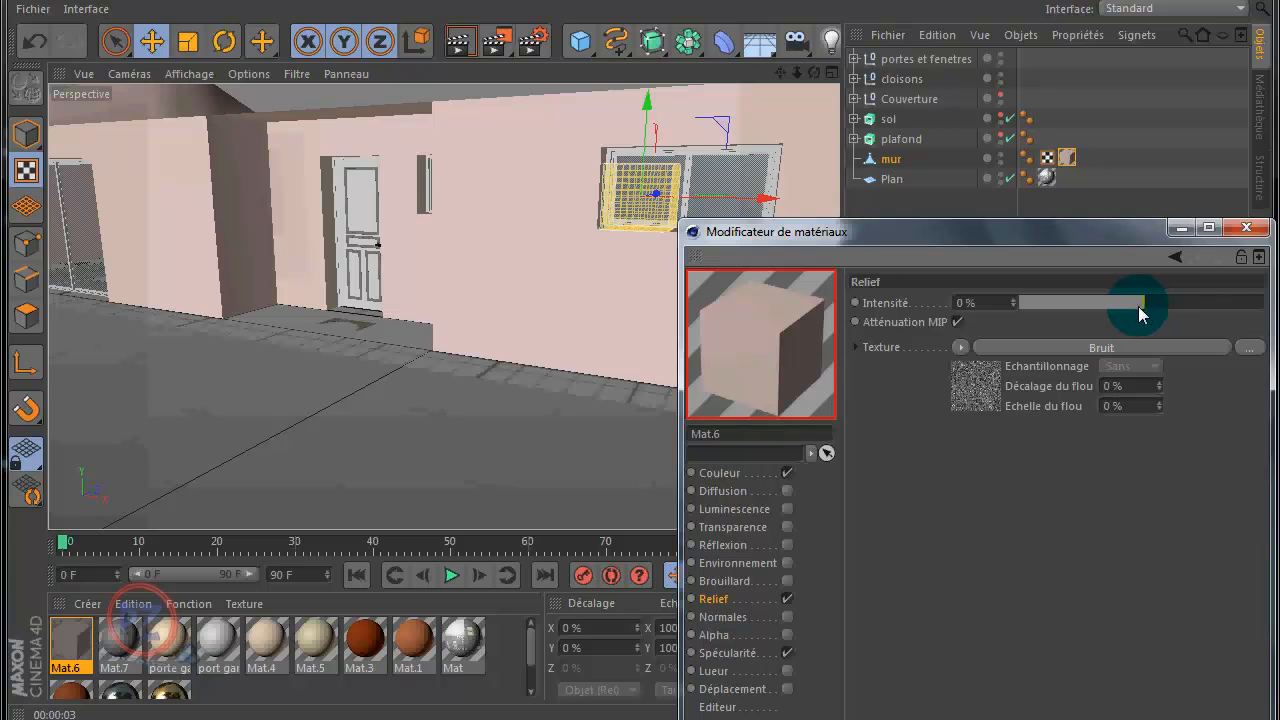
left_click(459, 47)
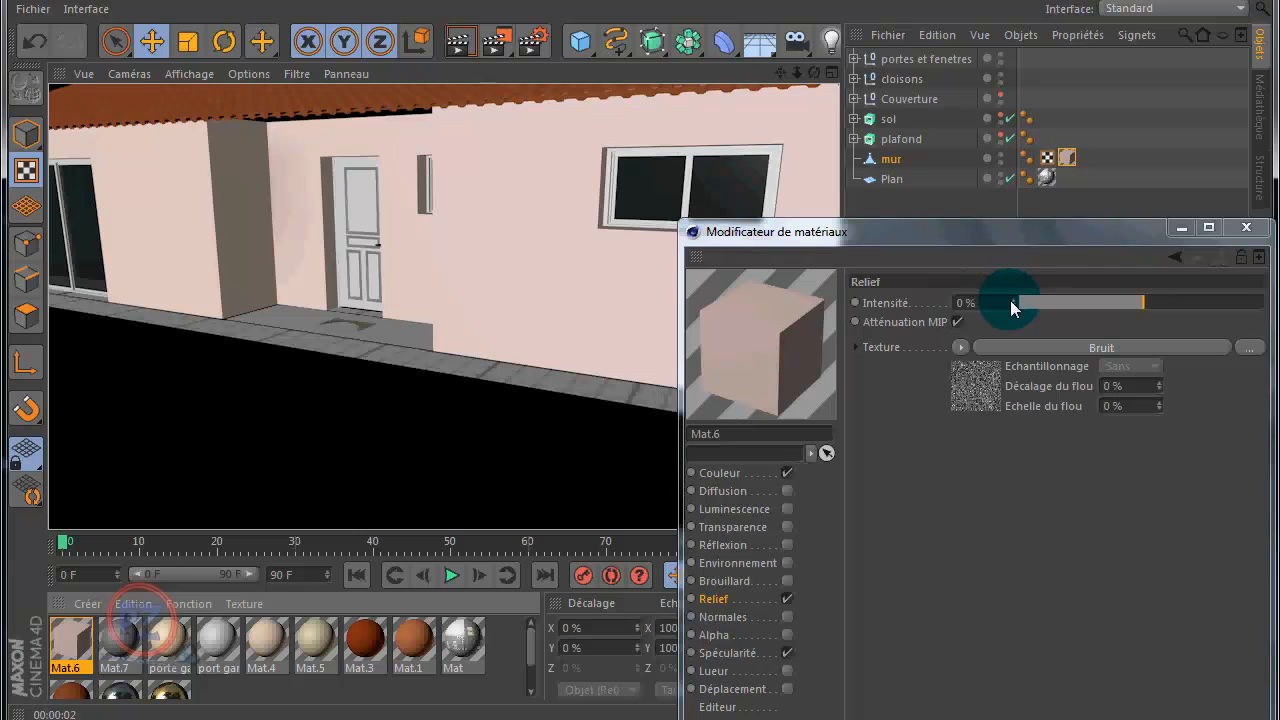
left_click(1013, 301)
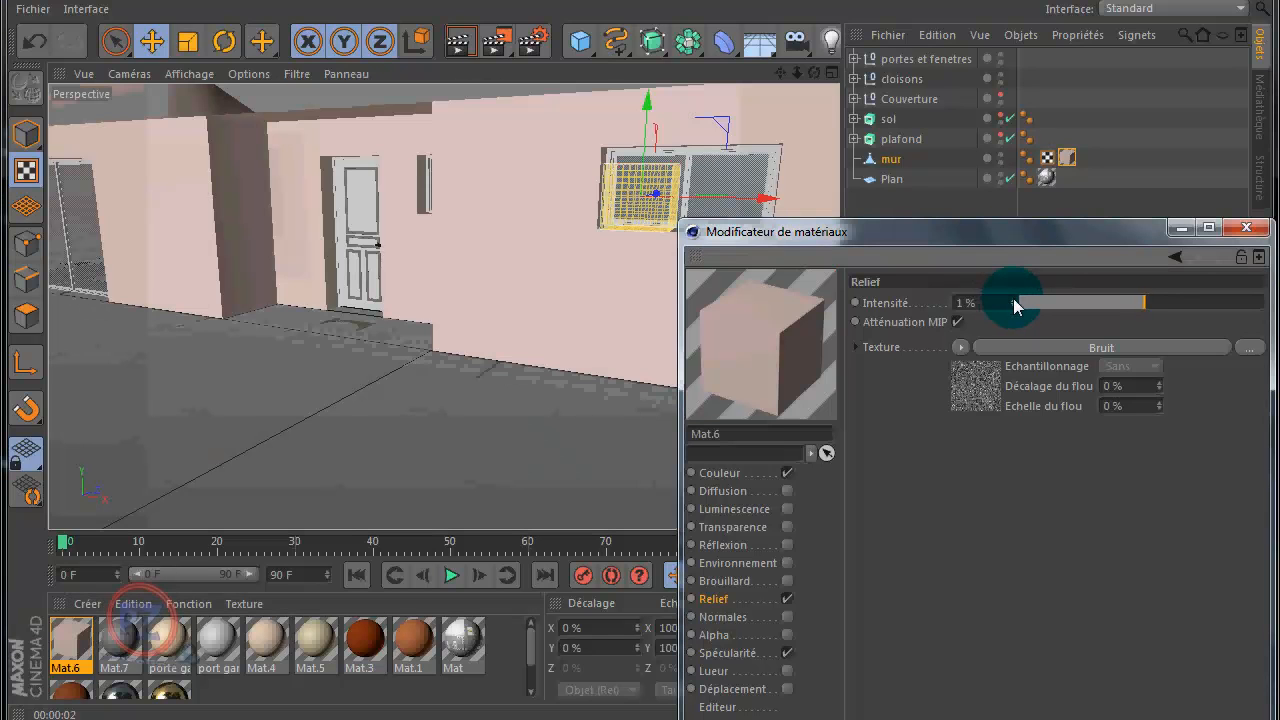
left_click(458, 44)
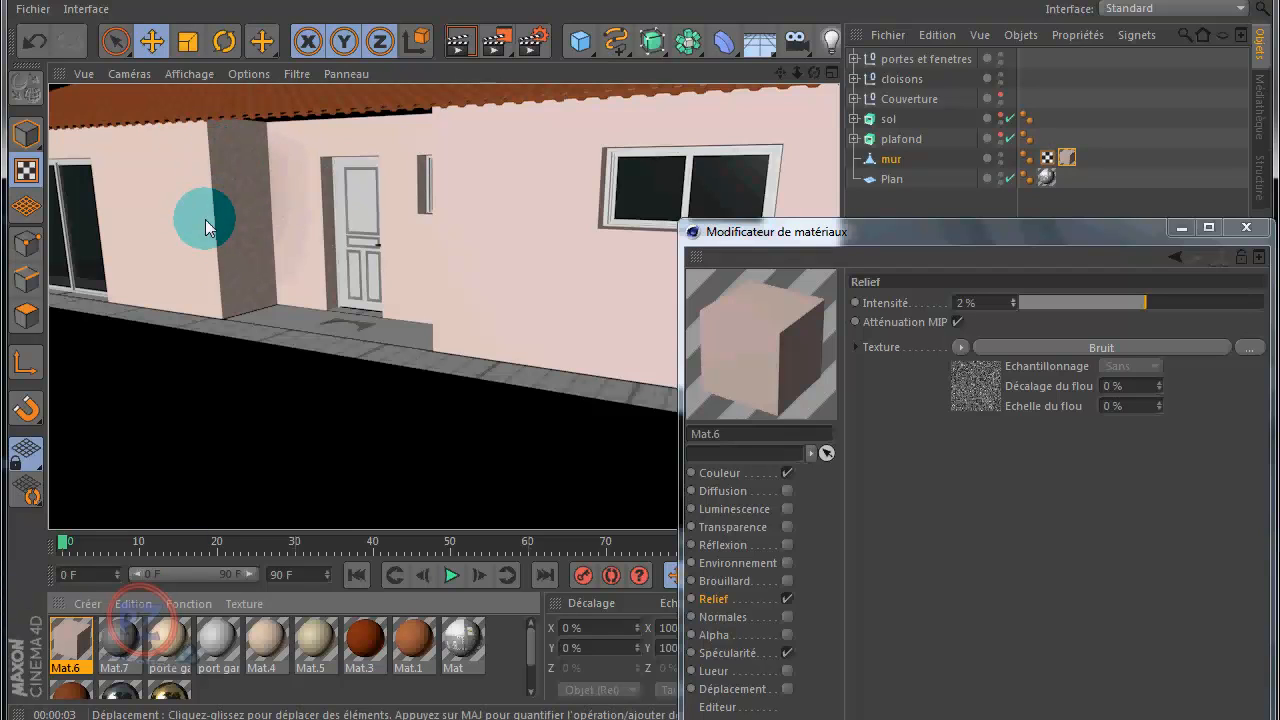
left_click(1260, 229)
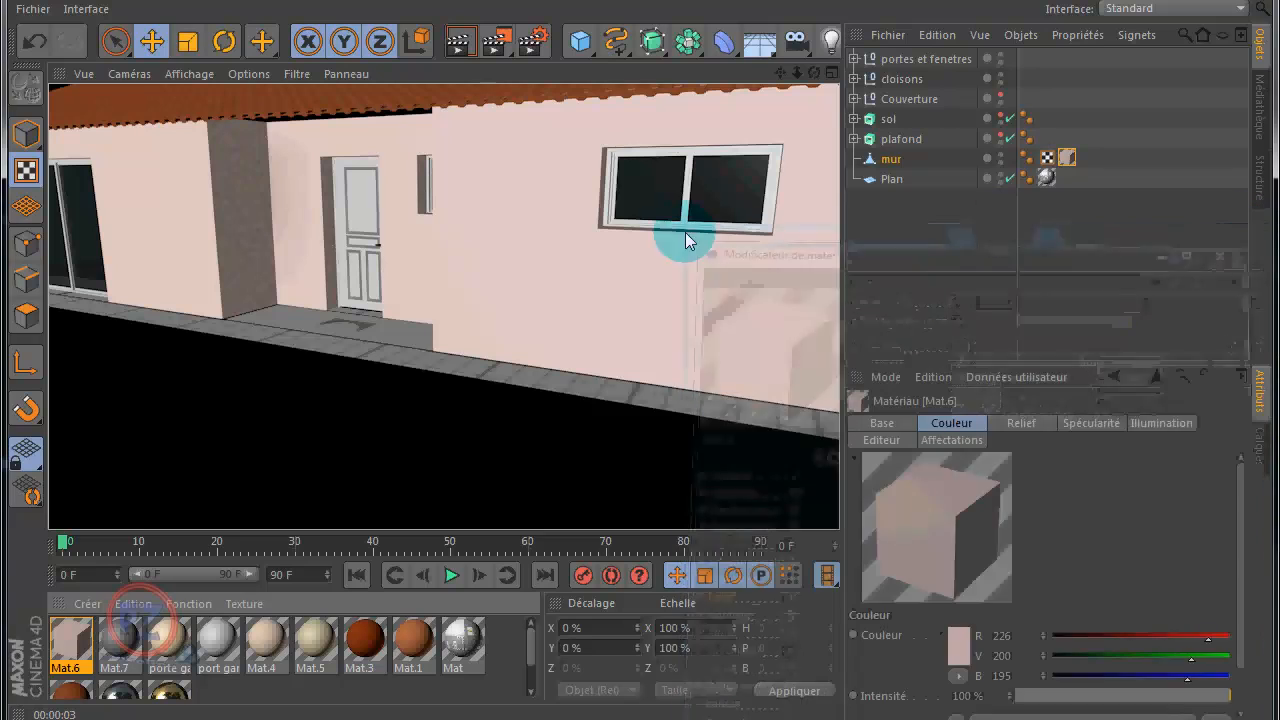
Switch to Model mode and hide the cloisons and portes et fenetres groups in the viewport
scroll(257, 423, "down", 5)
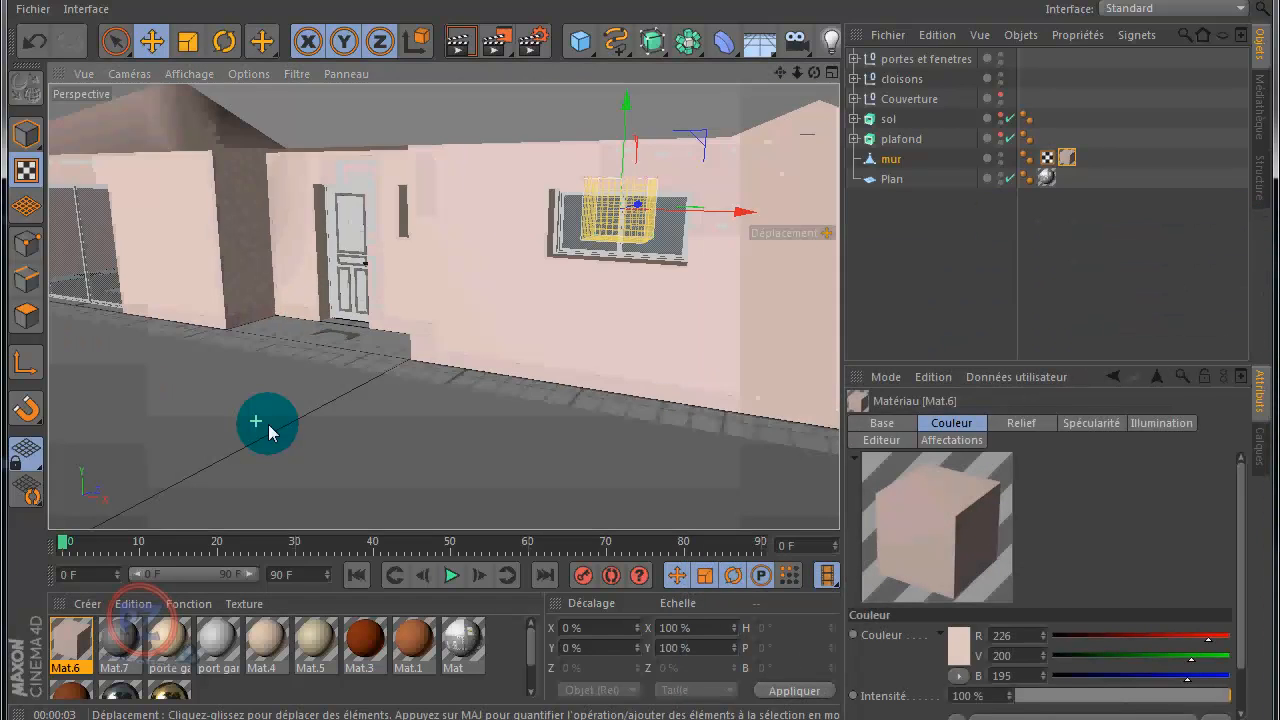
scroll(280, 428, "down", 5)
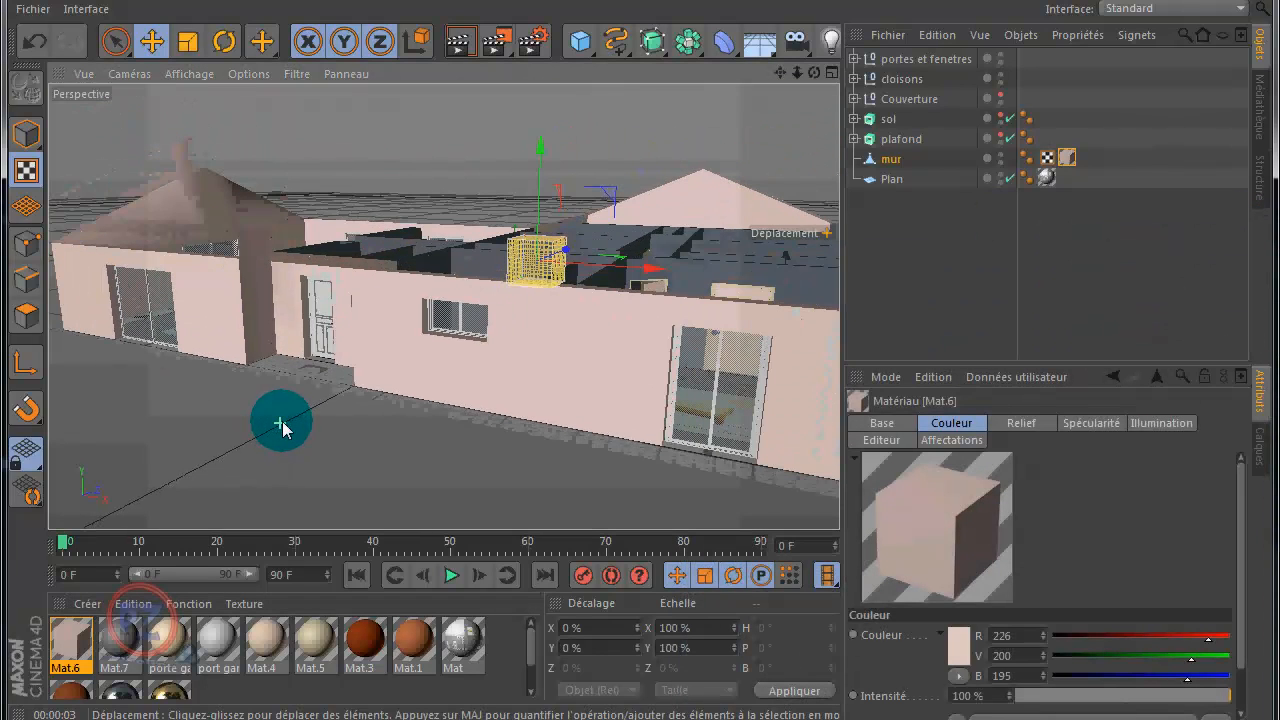
left_click(27, 135)
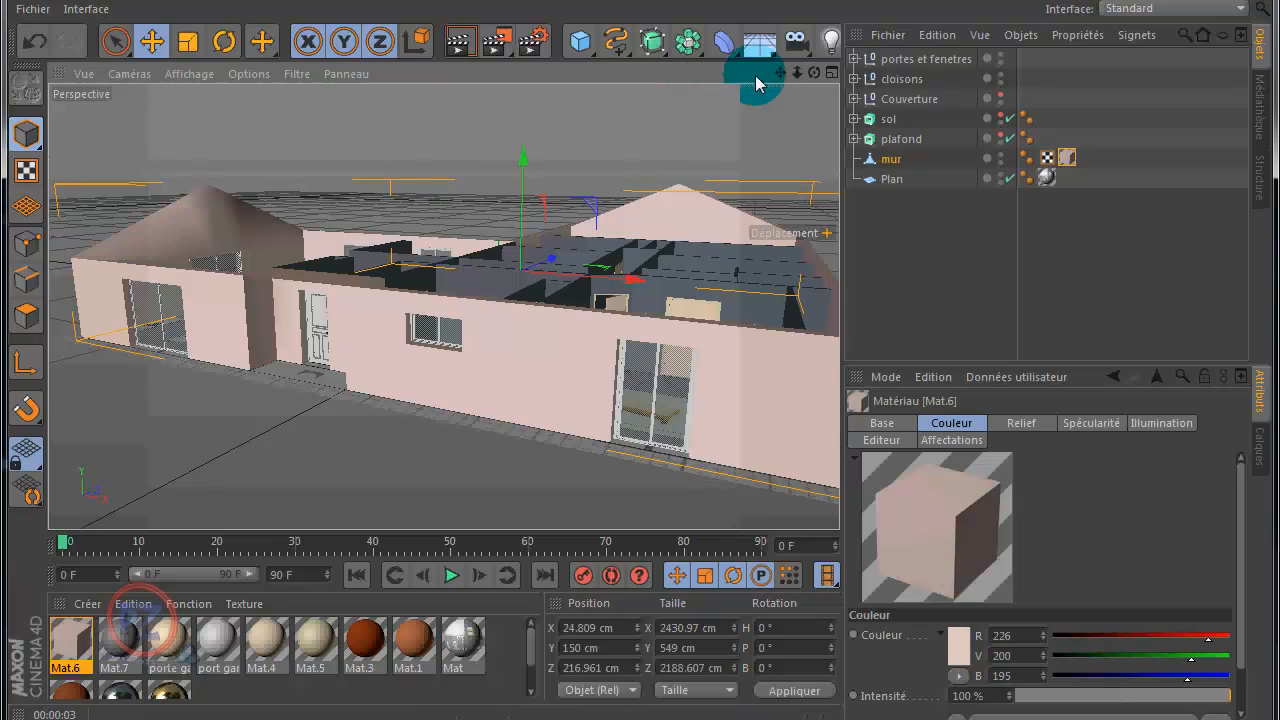
left_click_drag(814, 72, 640, 338)
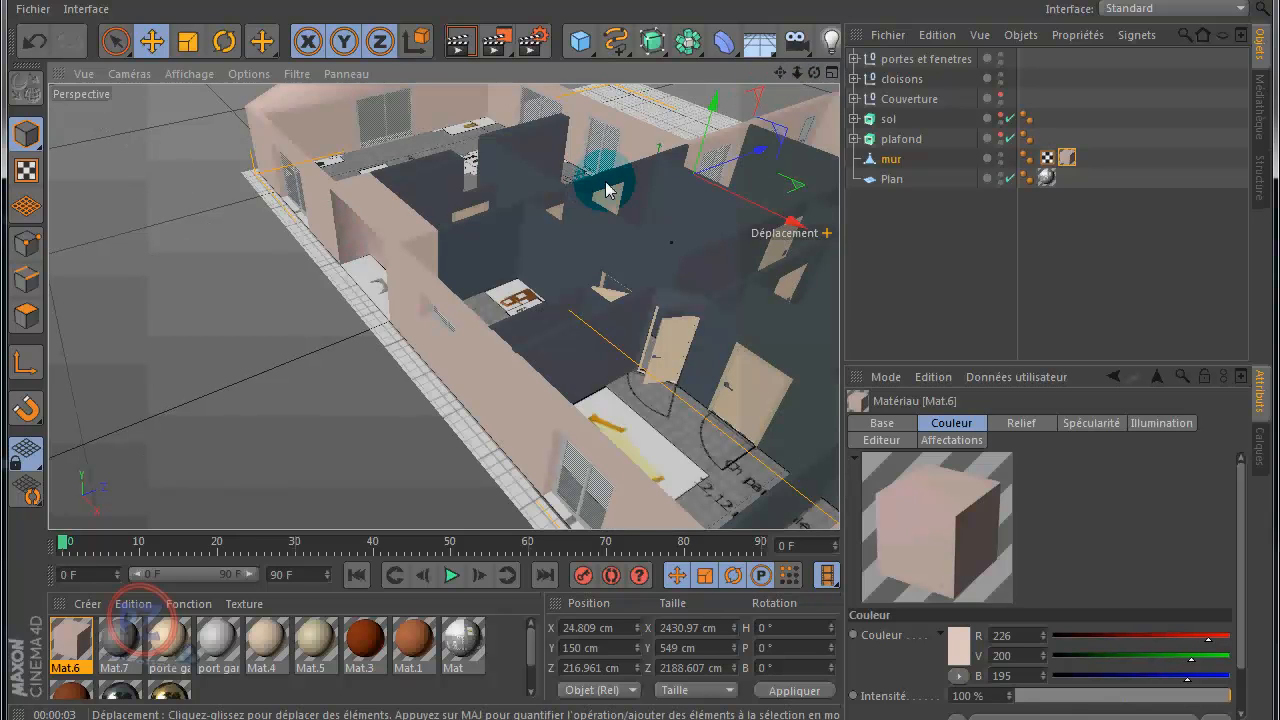
left_click_drag(779, 72, 643, 329)
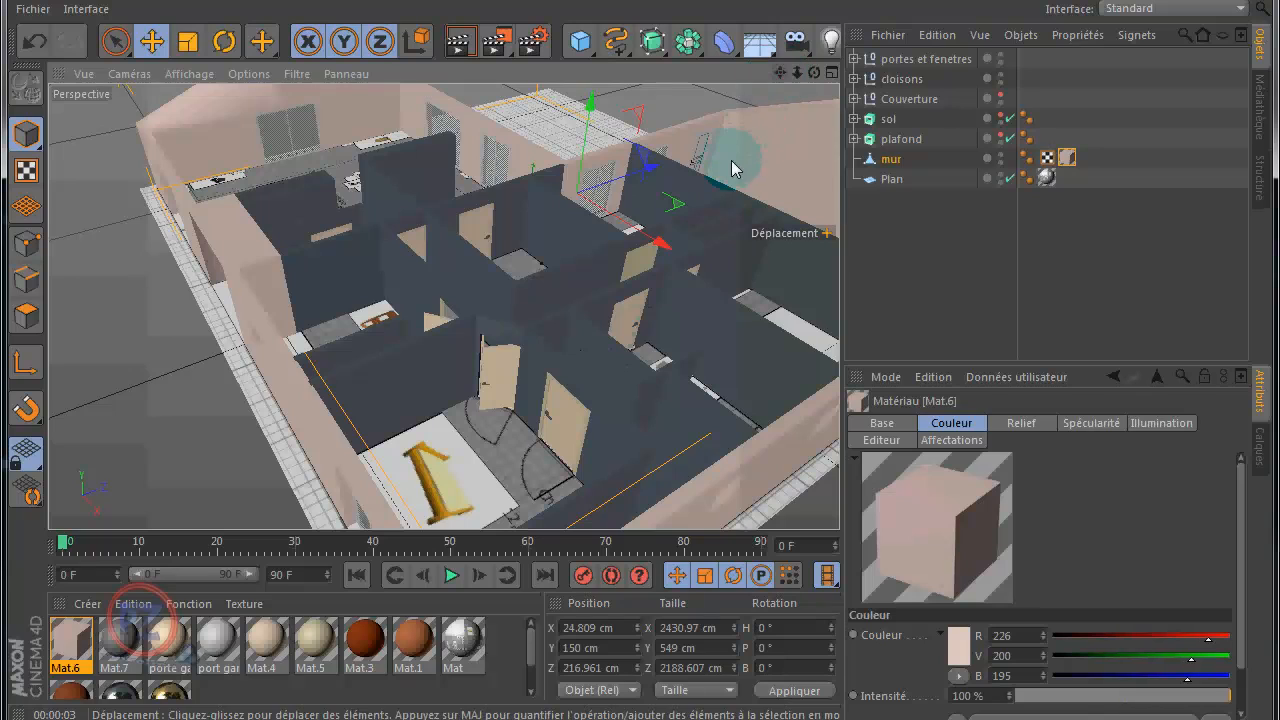
left_click(1001, 75)
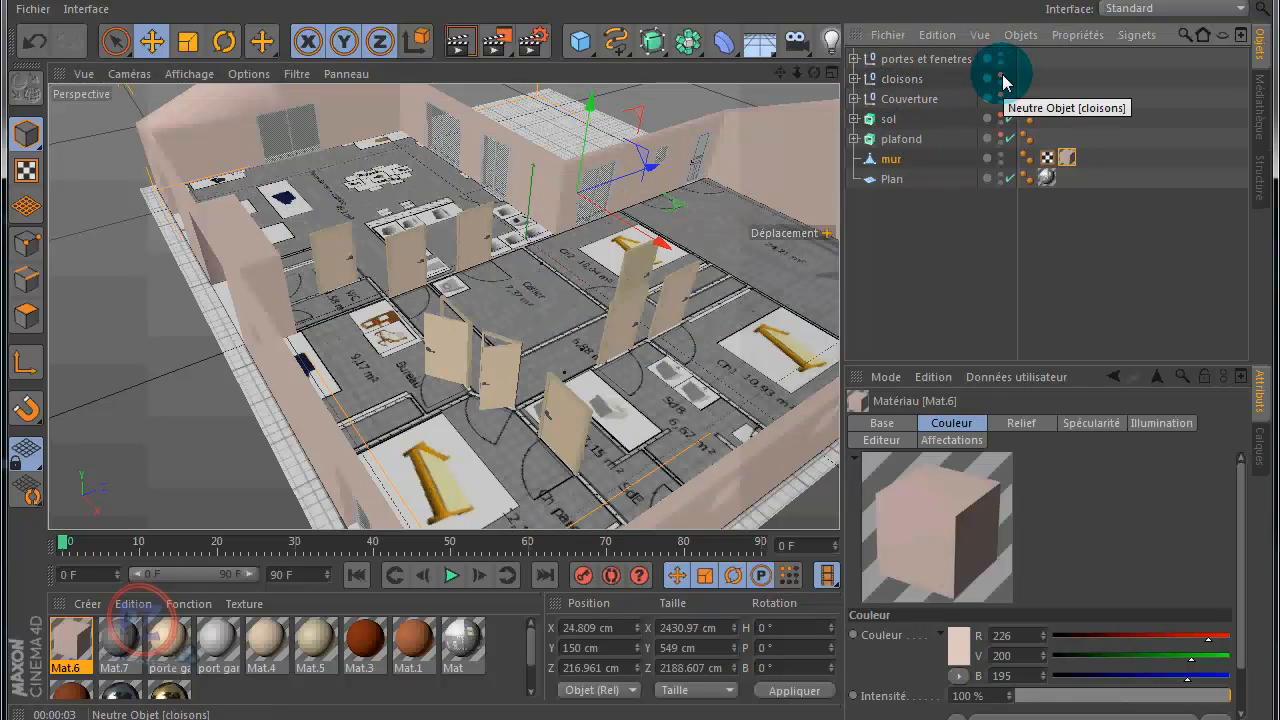
left_click(1001, 58)
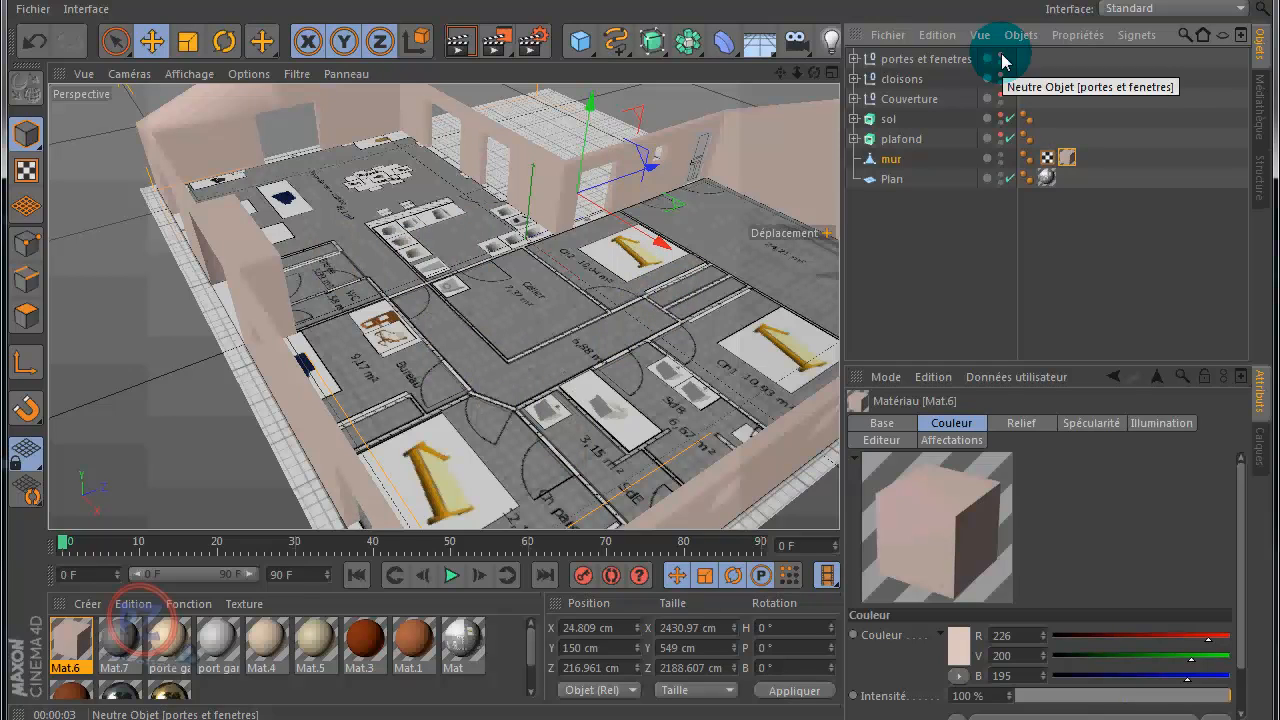
Select the mur object in Polygon mode and activate the Pinceau de sélection with a radius of 10, limited to visible elements
left_click(895, 183)
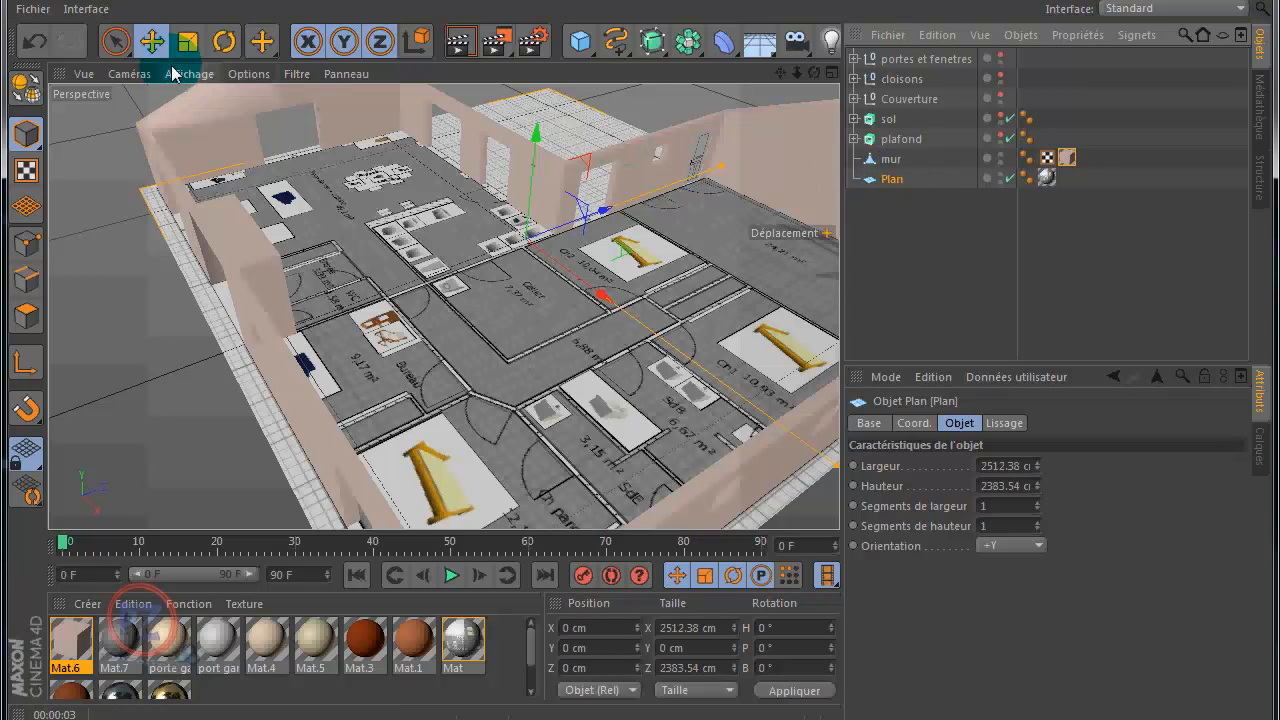
left_click(893, 160)
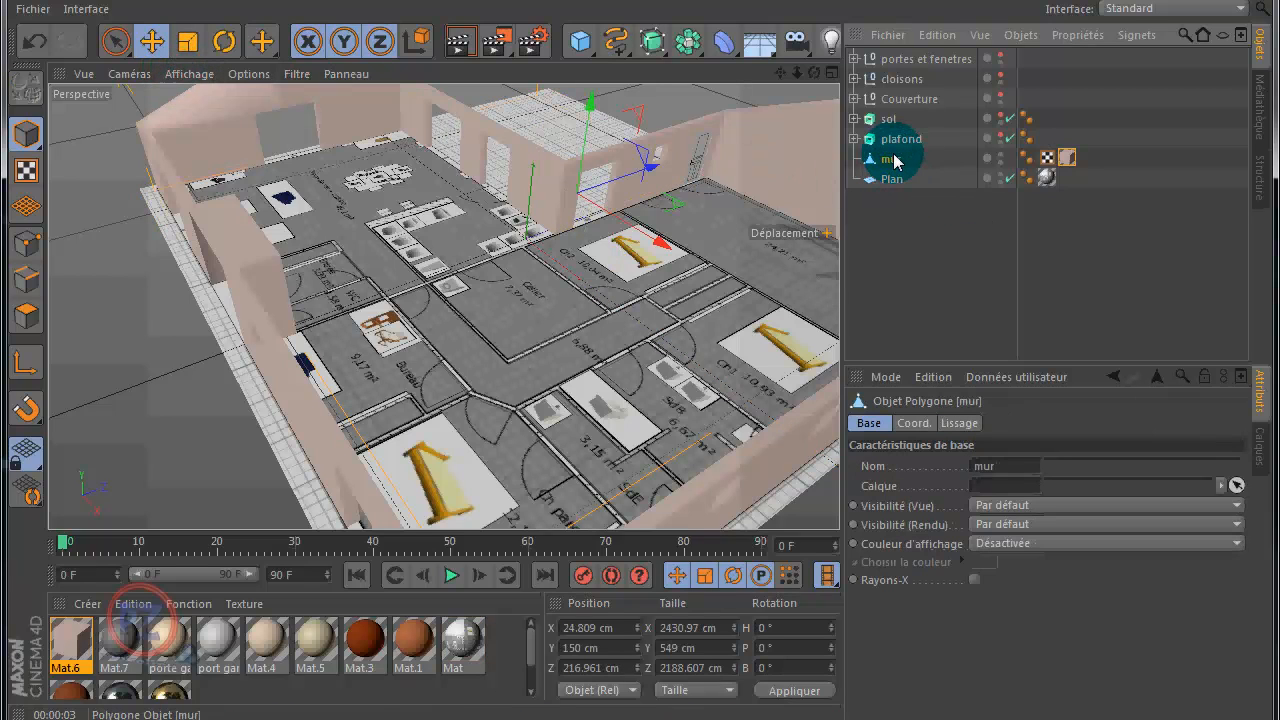
left_click(26, 318)
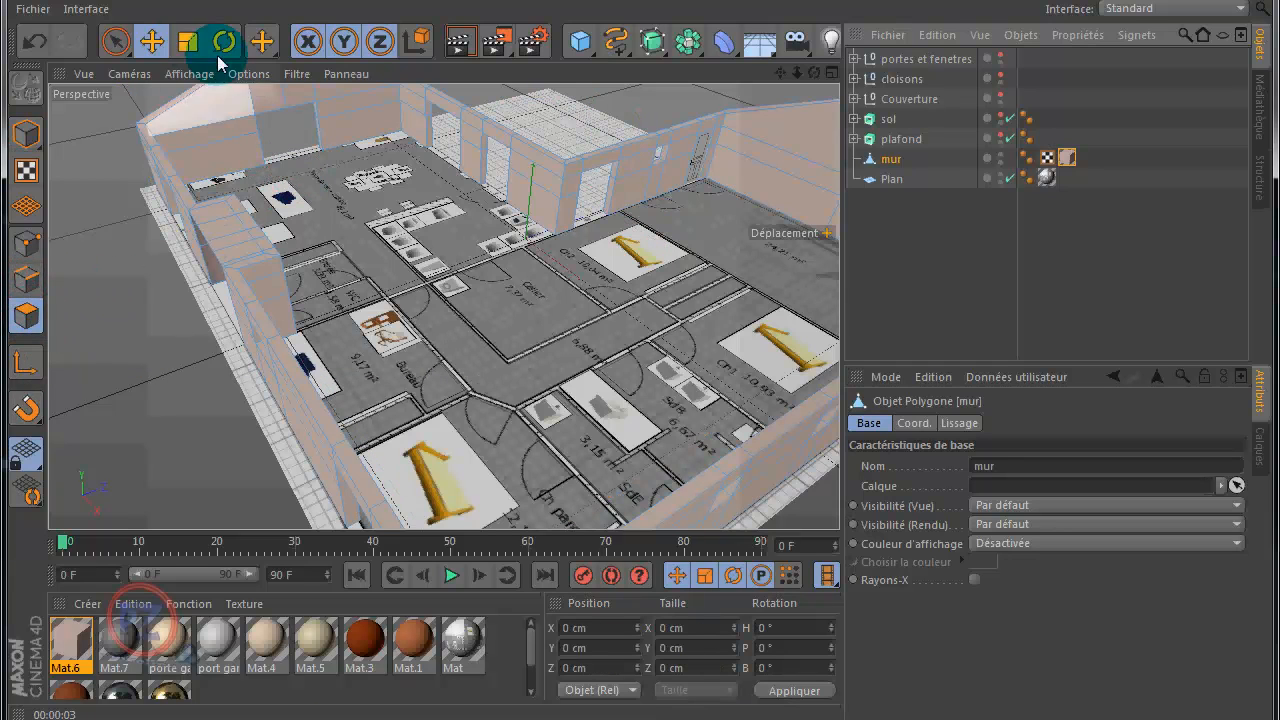
left_click(117, 42)
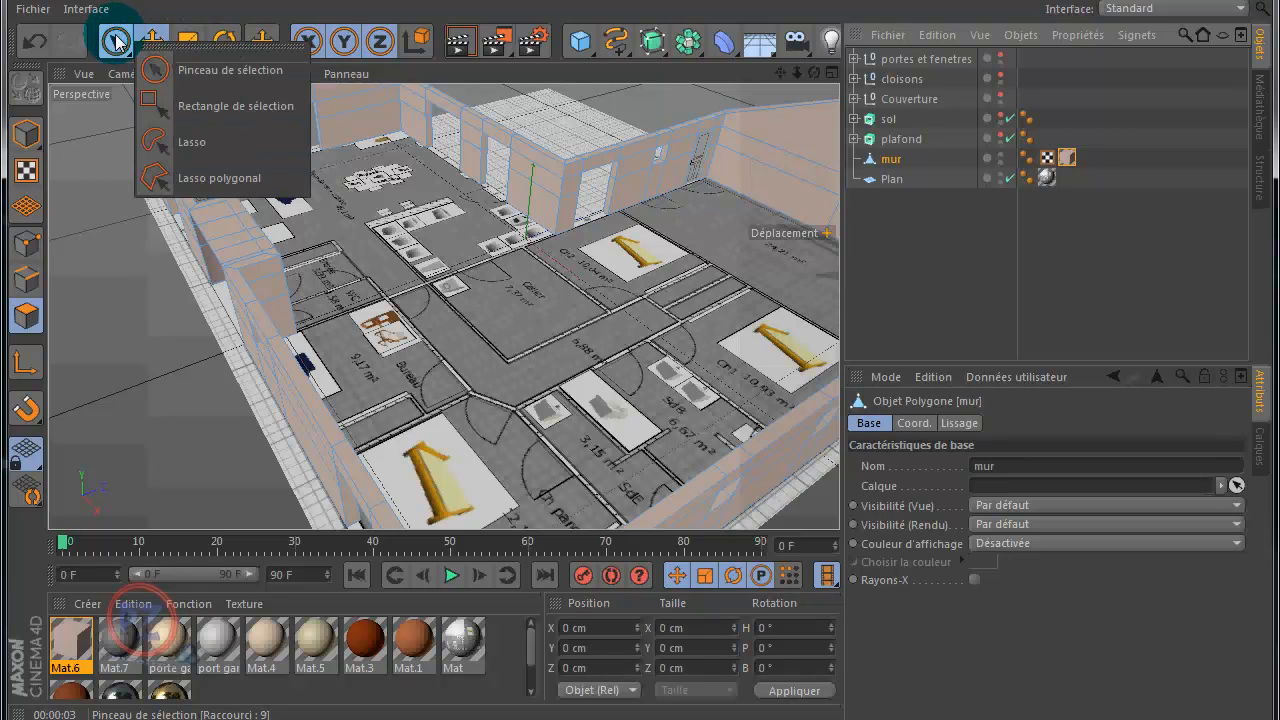
left_click(221, 76)
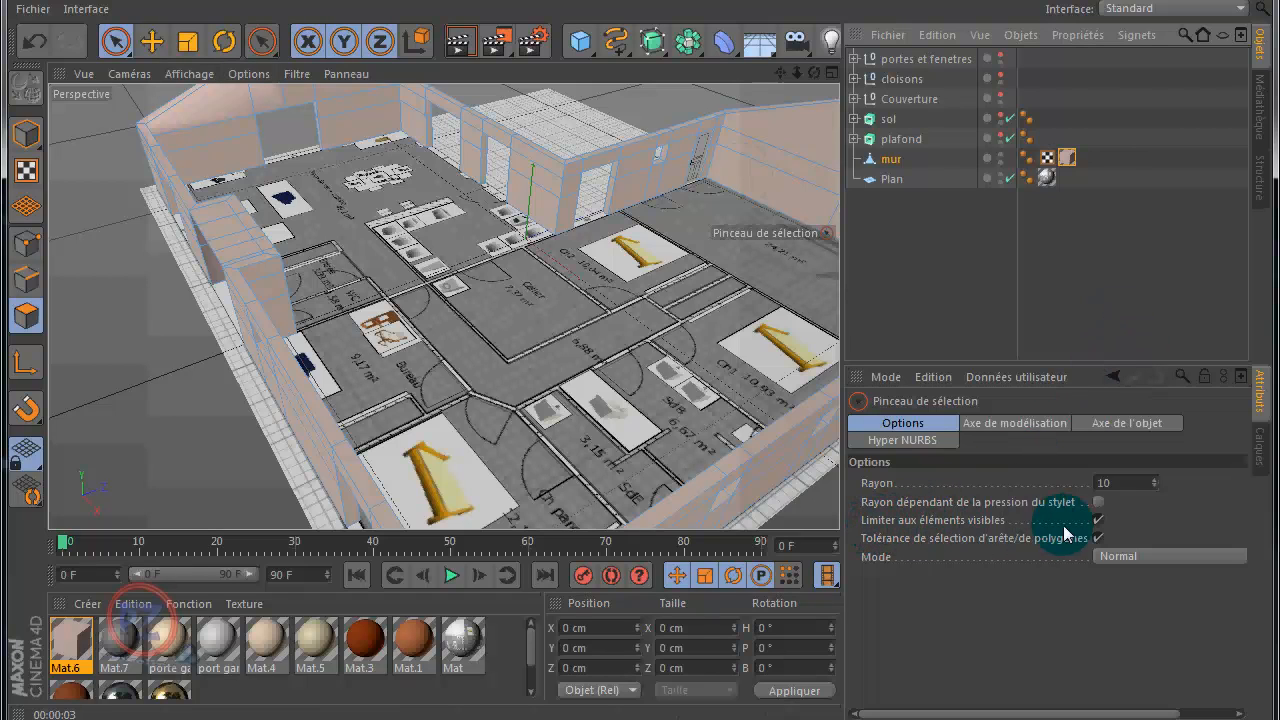
left_click(1098, 520)
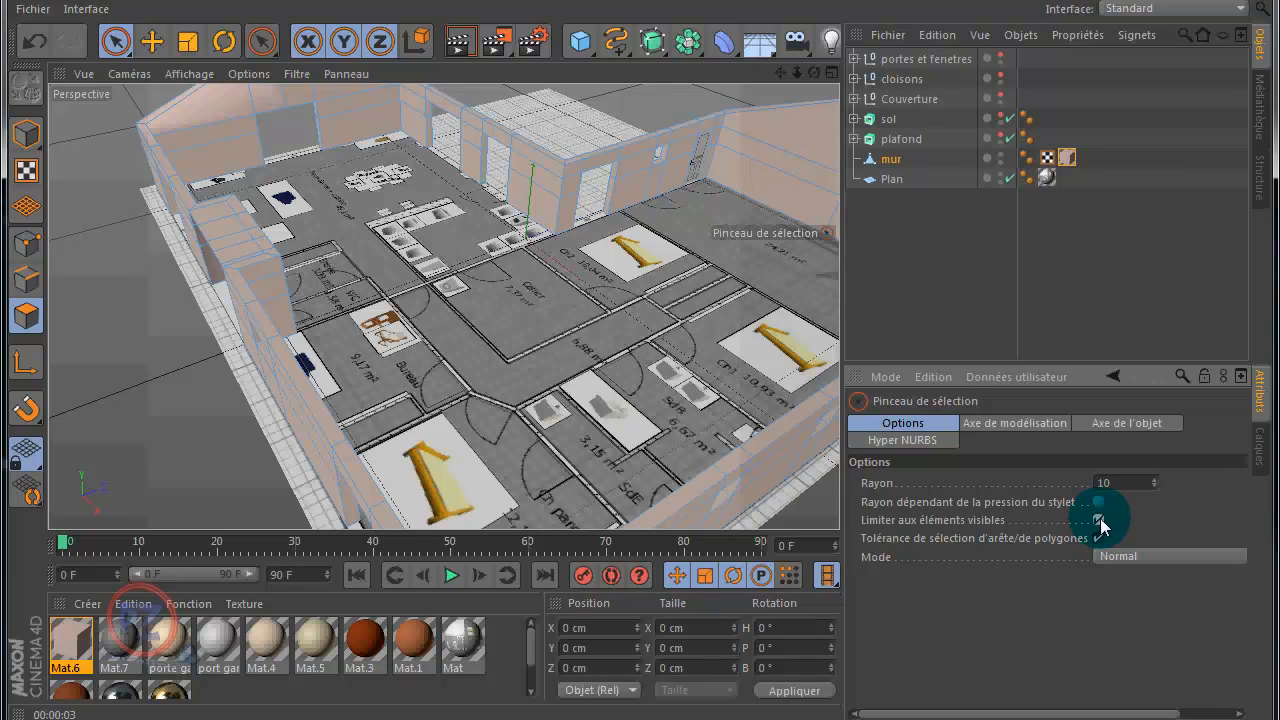
left_click(208, 121)
mouse_move(213, 137)
left_mouse_down()
mouse_move(254, 103)
mouse_move(320, 97)
left_mouse_up()
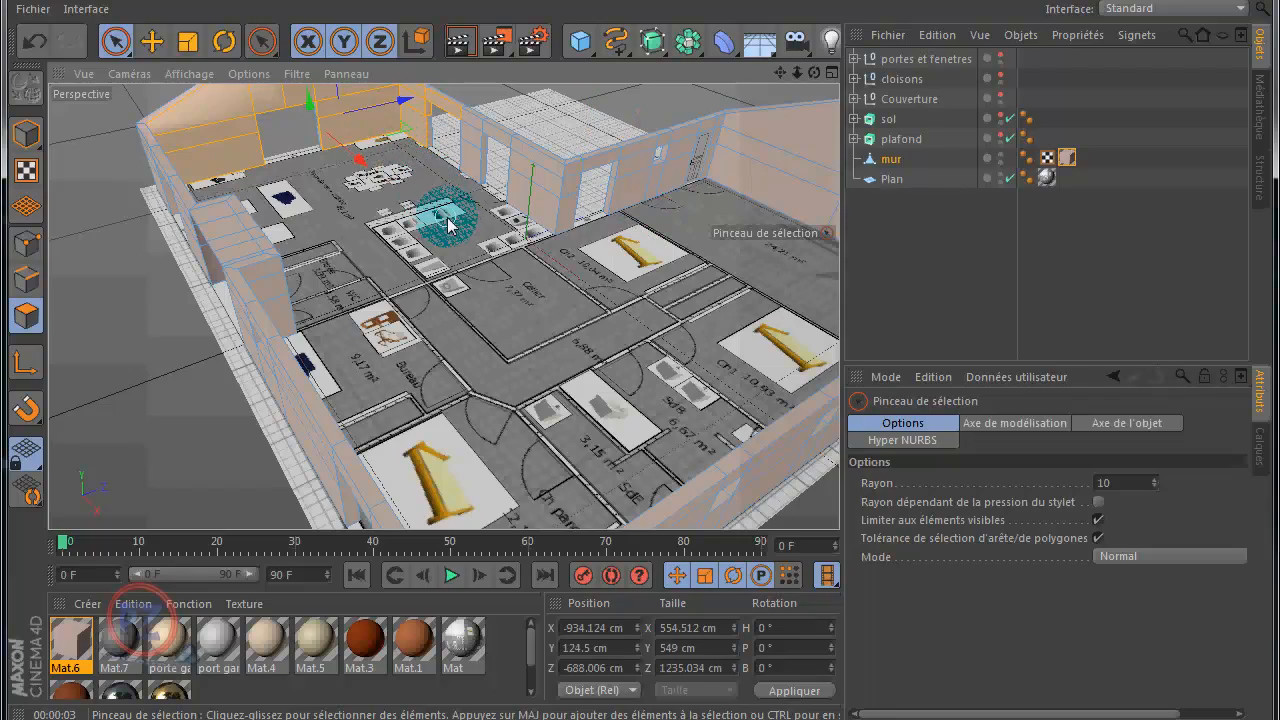
scroll(450, 225, "up", 5)
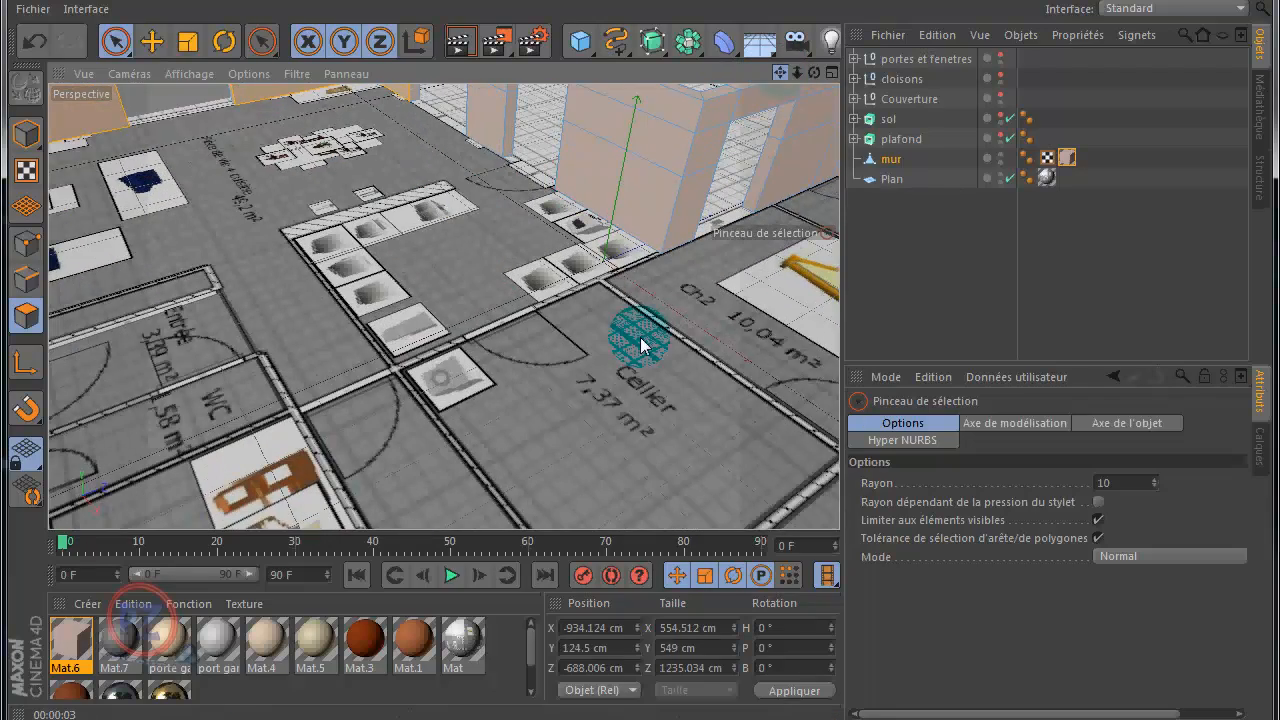
left_click_drag(641, 345, 778, 75)
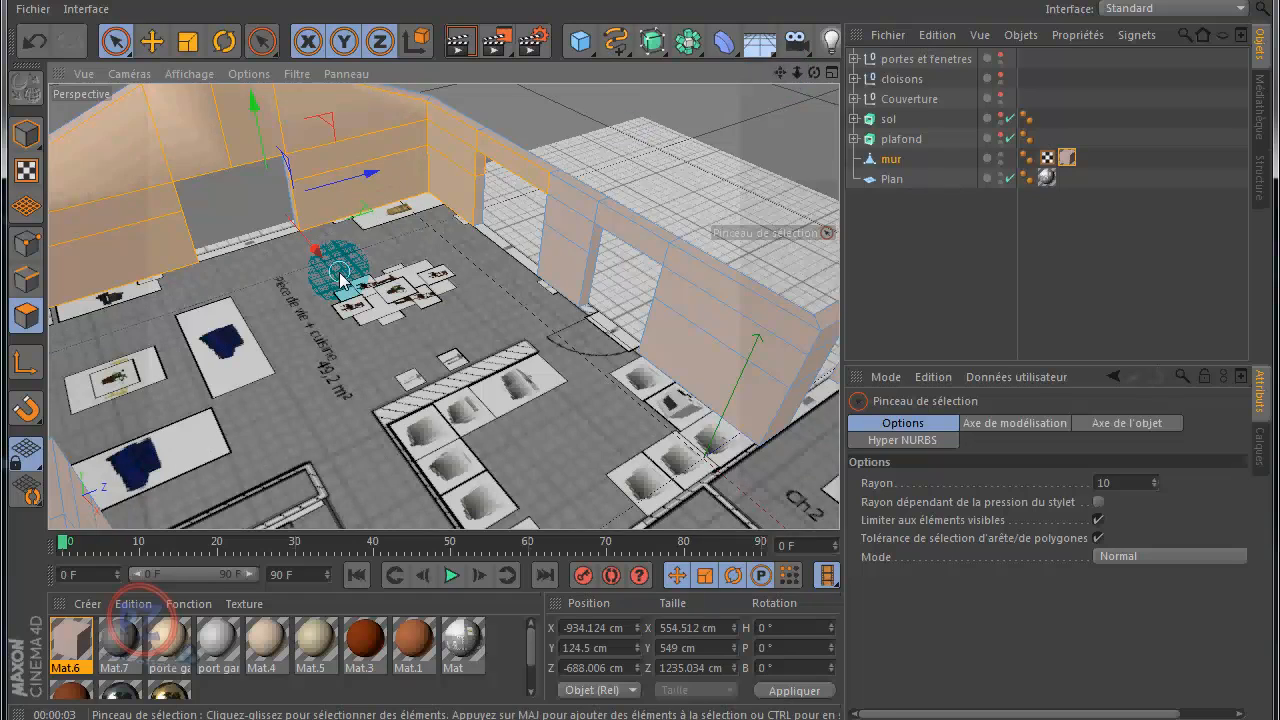
scroll(342, 276, "up", 3)
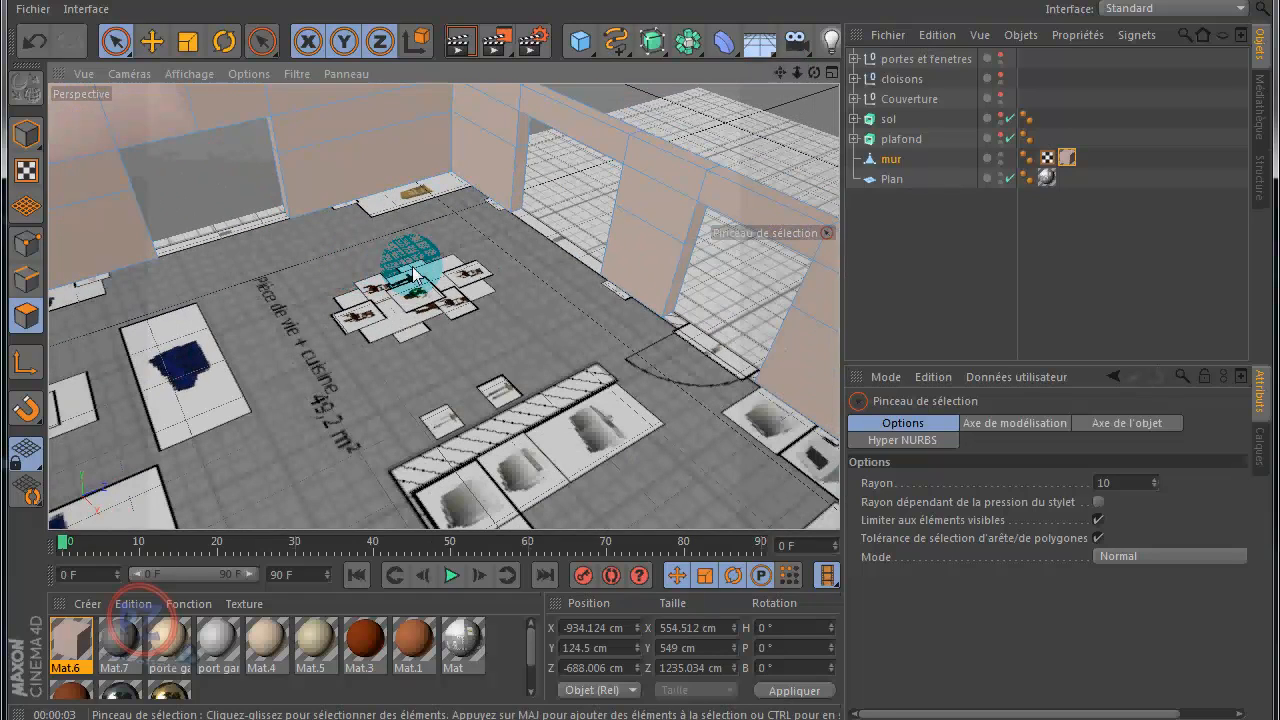
left_click(335, 277)
Select the interior polygons of the living room's gable wall and of the adjoining wall around its two openings
left_click_drag(814, 73, 640, 337)
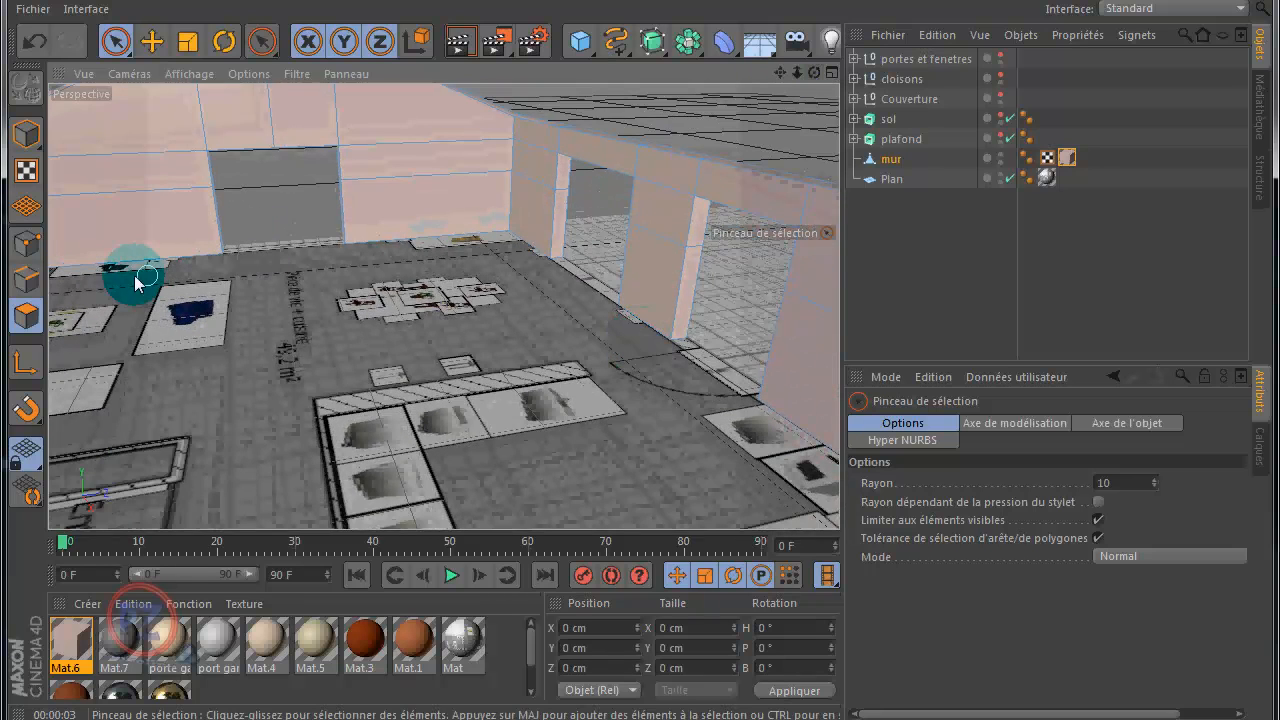
mouse_move(140, 278)
left_mouse_down()
mouse_move(103, 229)
mouse_move(134, 127)
left_mouse_up()
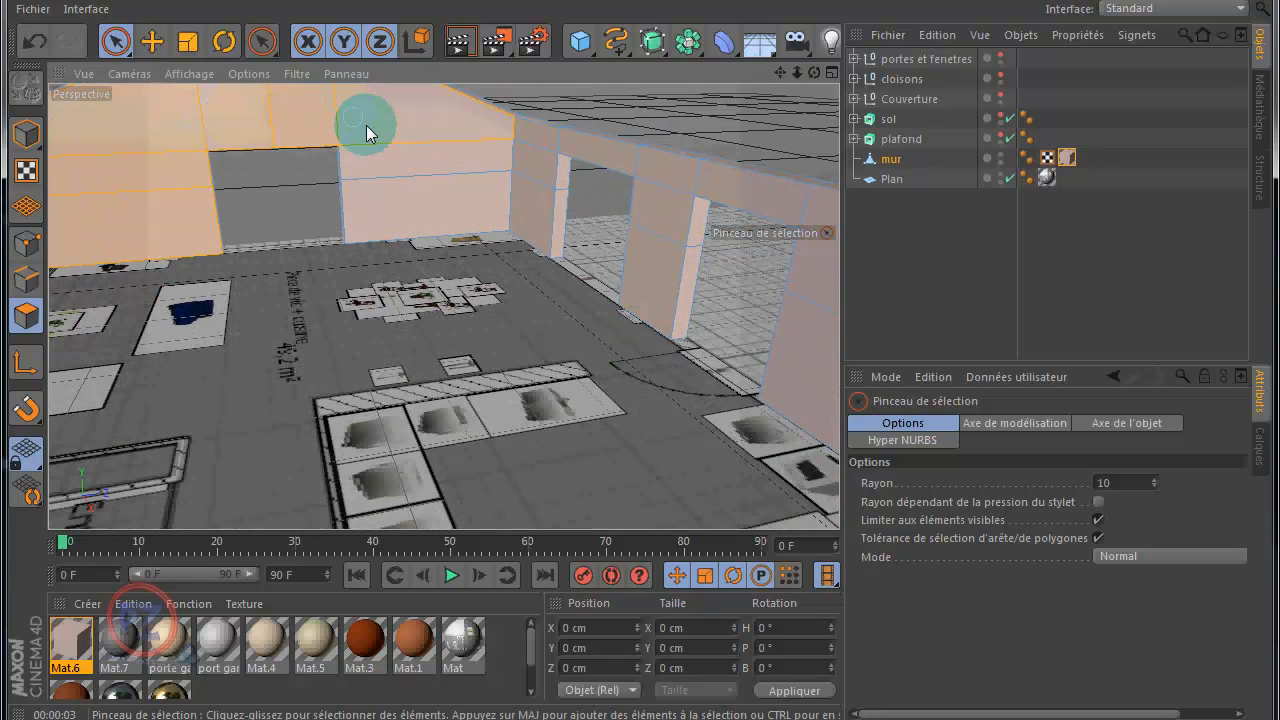
left_click_drag(367, 133, 407, 197)
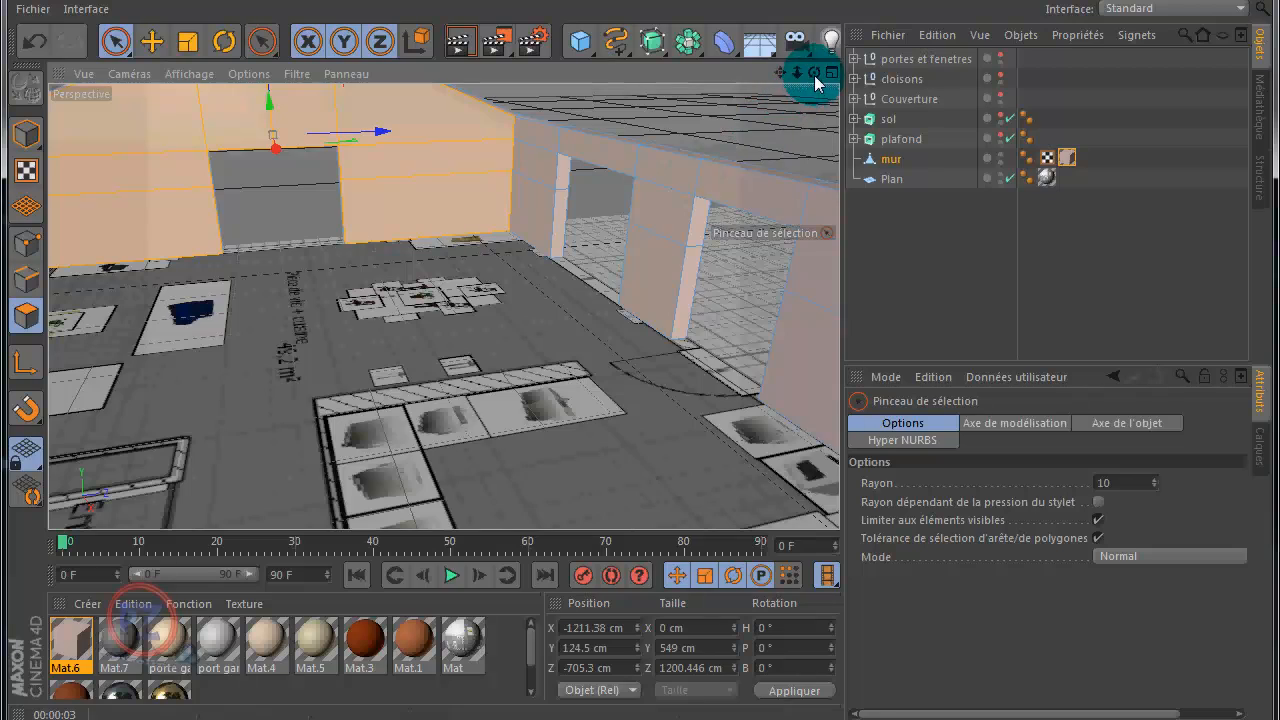
left_click_drag(814, 72, 640, 337)
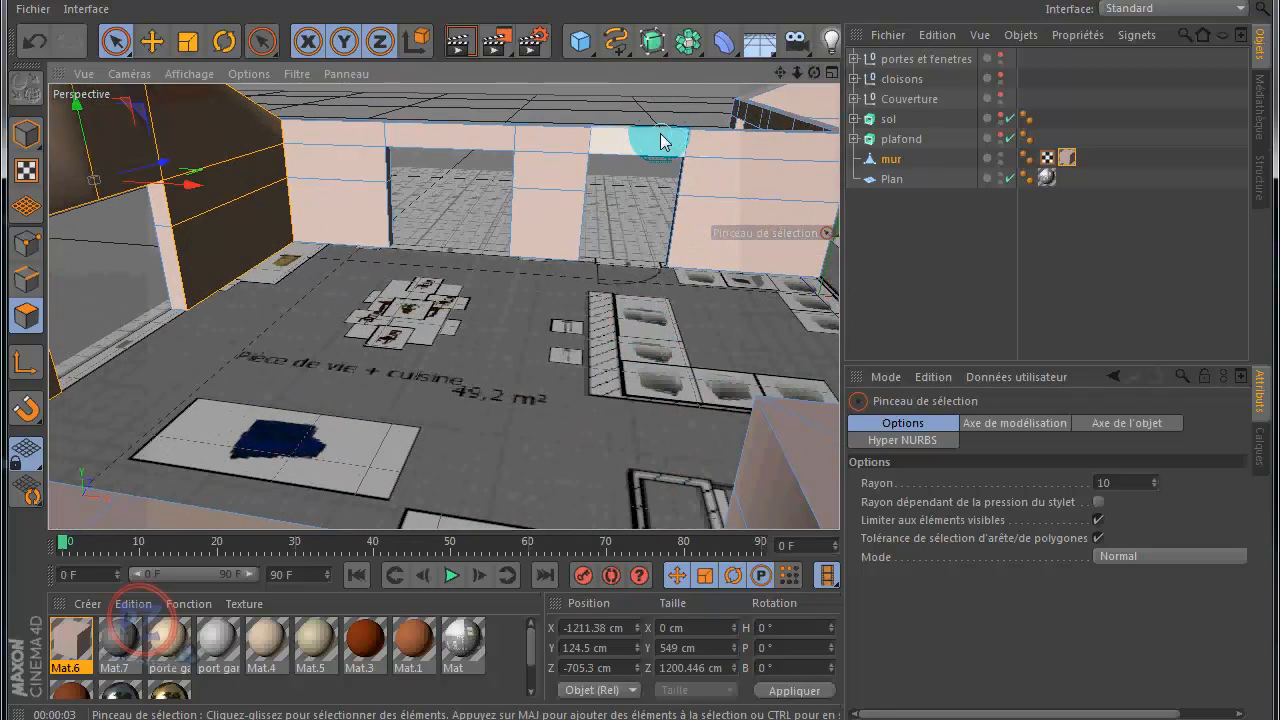
mouse_move(323, 155)
left_mouse_down()
mouse_move(334, 206)
mouse_move(329, 149)
mouse_move(394, 142)
mouse_move(562, 167)
mouse_move(551, 161)
mouse_move(549, 228)
mouse_move(652, 199)
left_mouse_up()
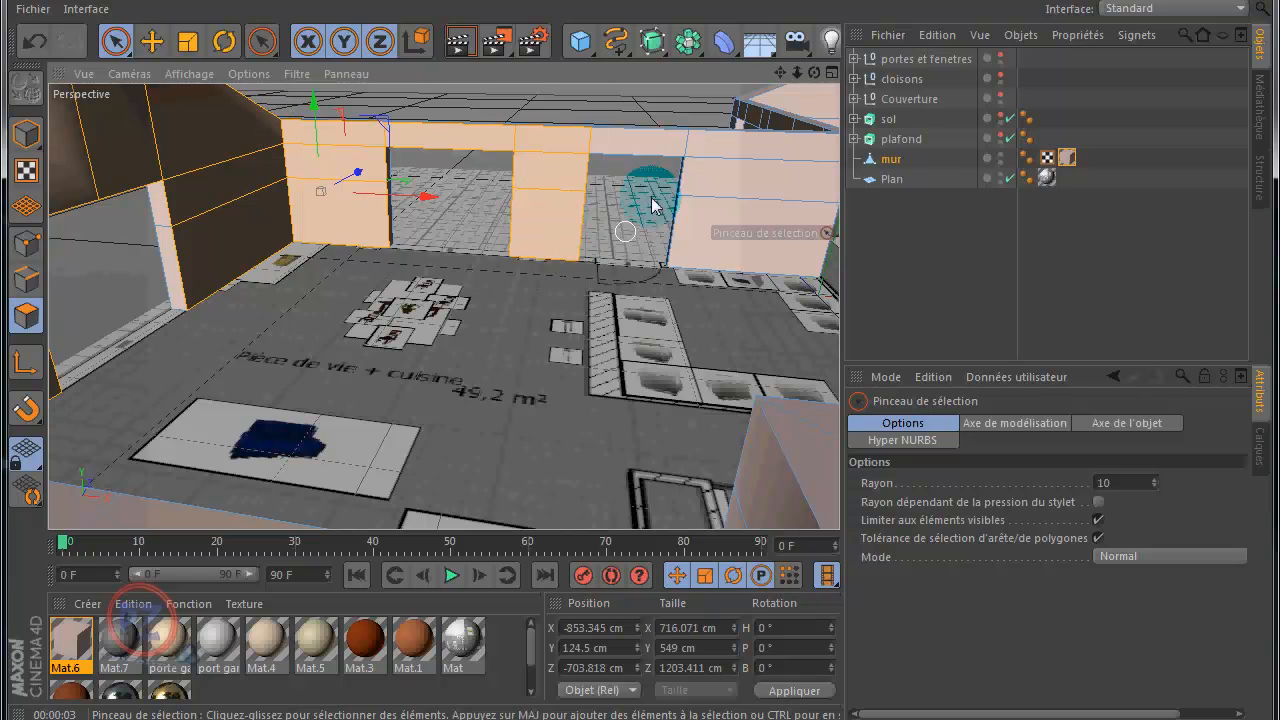
mouse_move(663, 148)
left_mouse_down()
mouse_move(734, 154)
mouse_move(737, 229)
left_mouse_up()
Add to the selection the interior polygons of the opposite gable wall and of the wall alongside Ch2 with its opening, window and door
left_click_drag(781, 83, 638, 338)
mouse_move(543, 117)
left_mouse_down()
mouse_move(491, 120)
mouse_move(563, 143)
mouse_move(489, 171)
mouse_move(483, 162)
mouse_move(634, 106)
left_mouse_up()
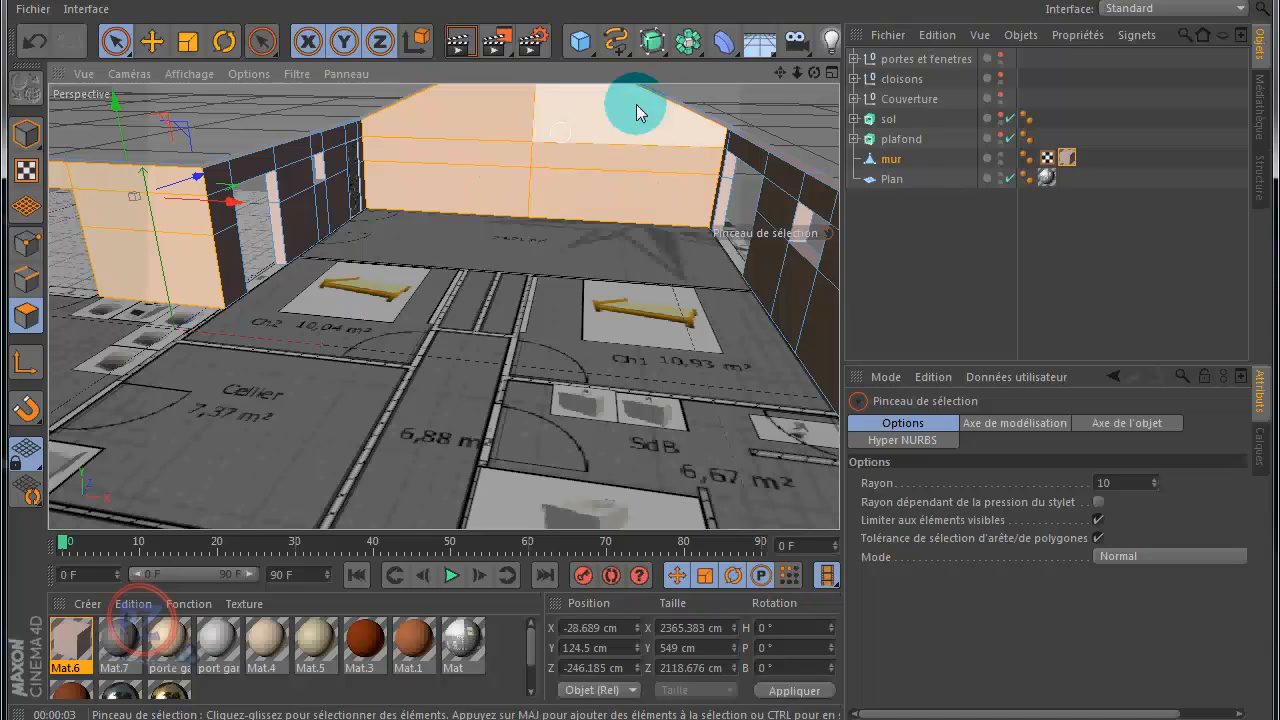
left_click_drag(640, 337, 640, 337)
scroll(509, 249, "up", 6)
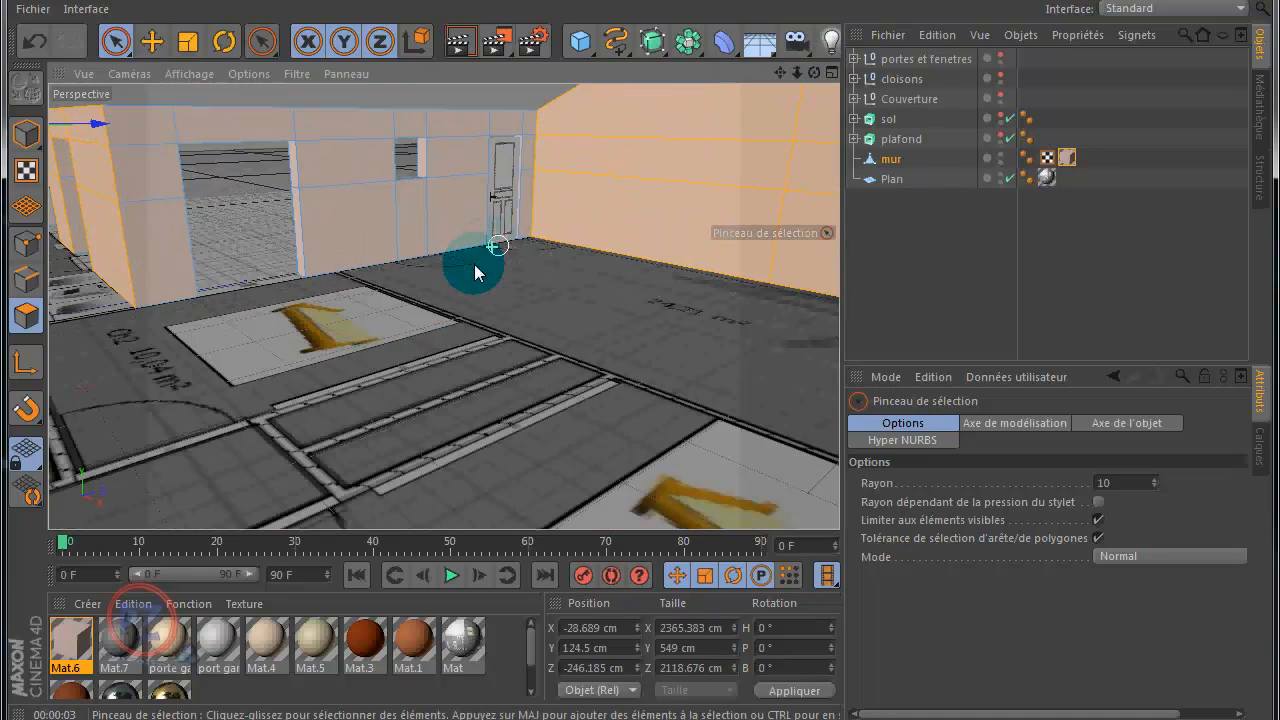
mouse_move(437, 180)
left_mouse_down()
mouse_move(443, 100)
mouse_move(448, 200)
left_mouse_up()
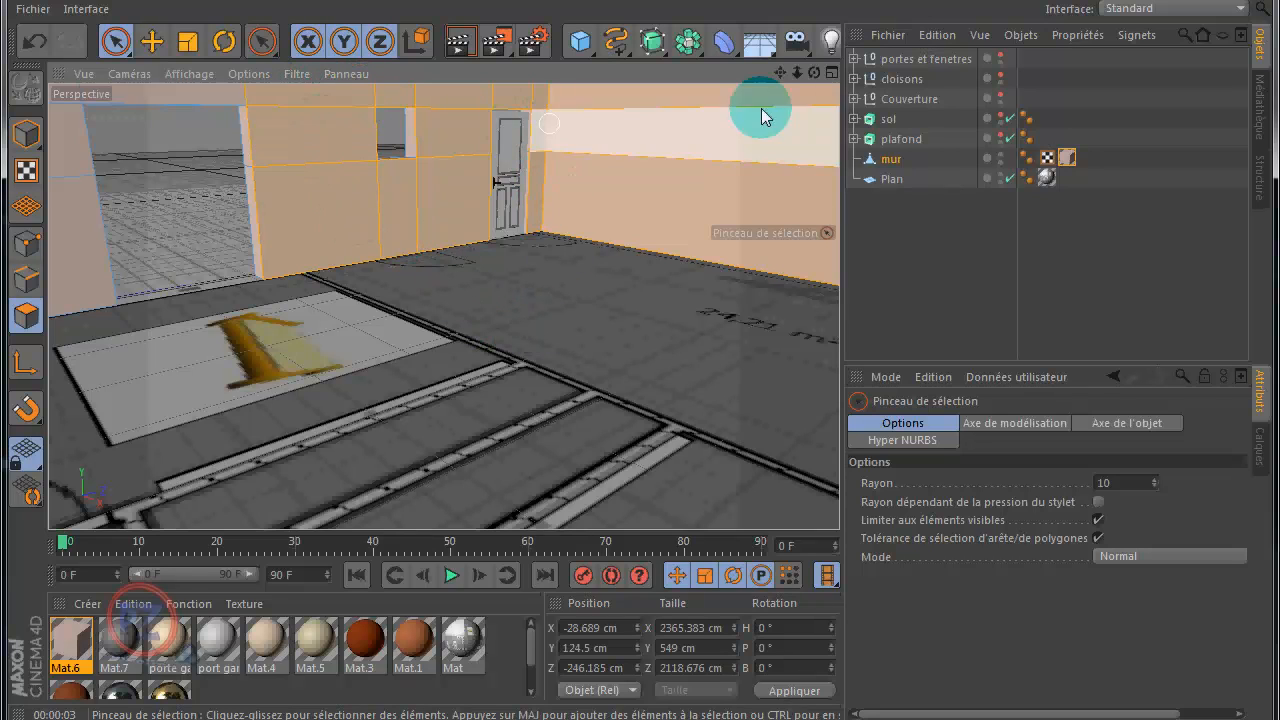
left_click_drag(785, 76, 400, 163)
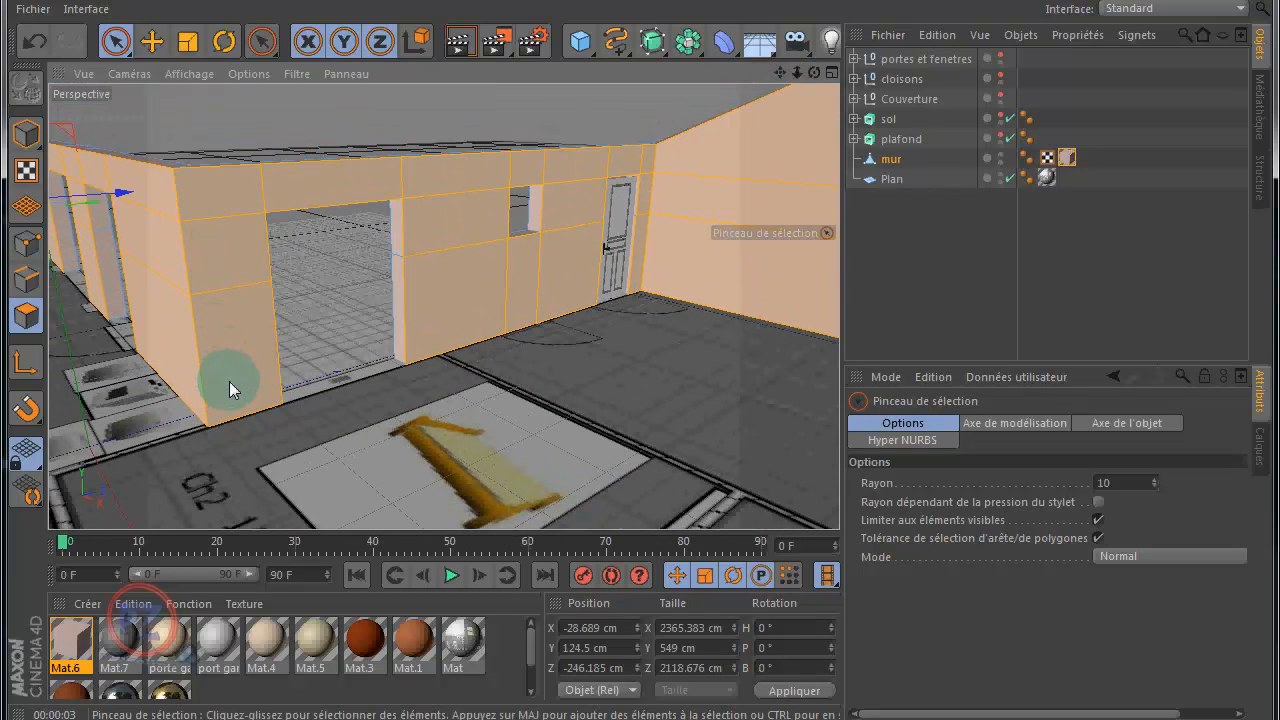
Add the interior polygons of the wall running from the 24,21 m² room past Ch1 and SdB, around its large opening and windows
mouse_move(814, 73)
left_mouse_down()
mouse_move(640, 337)
mouse_move(634, 320)
mouse_move(771, 106)
mouse_move(640, 337)
mouse_move(766, 69)
left_mouse_up()
scroll(750, 178, "up", 3)
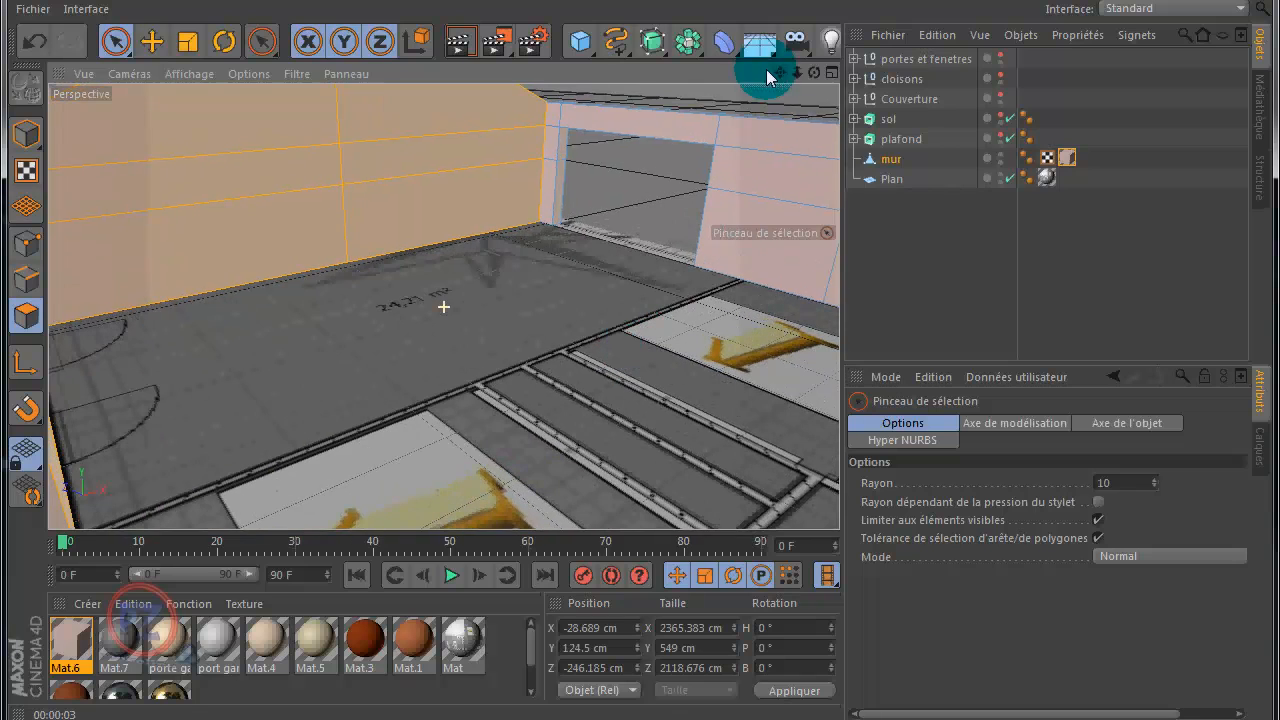
left_click(545, 110, "shift")
mouse_move(586, 122)
left_mouse_down("shift")
mouse_move(771, 134)
mouse_move(758, 245)
left_mouse_up("shift")
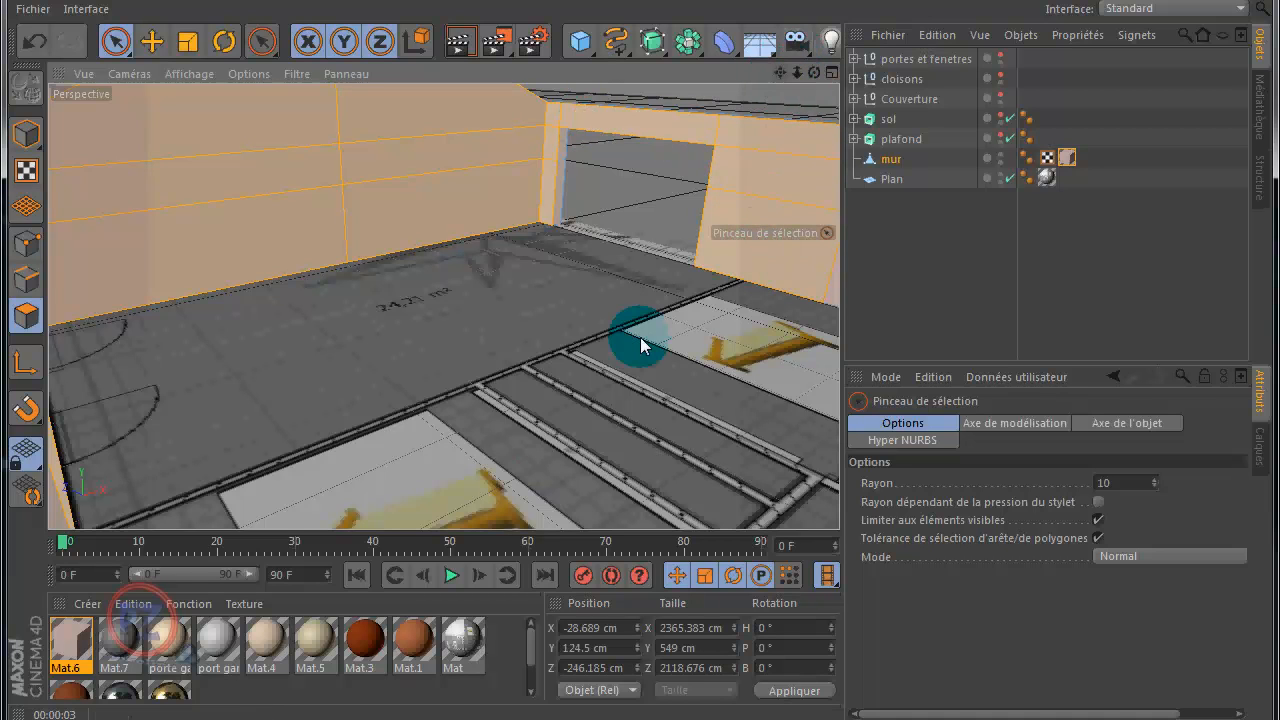
left_click_drag(640, 337, 640, 337)
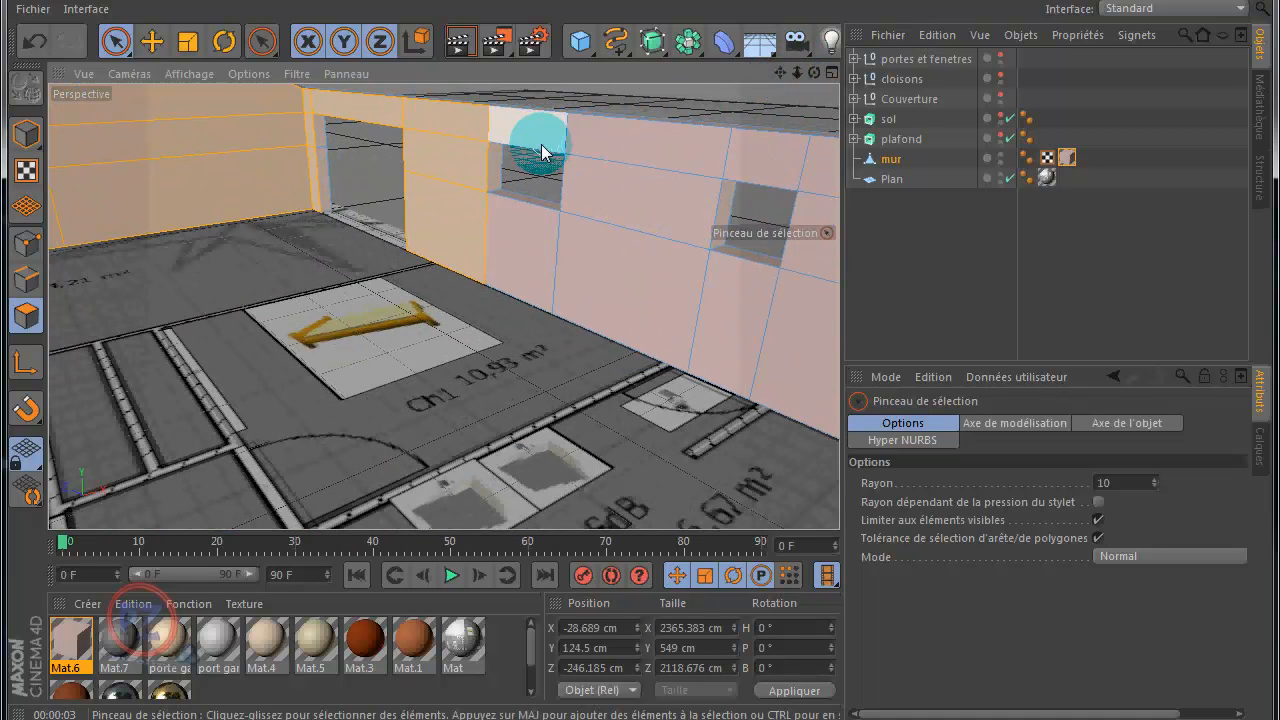
left_click_drag(544, 133, 596, 200, "shift")
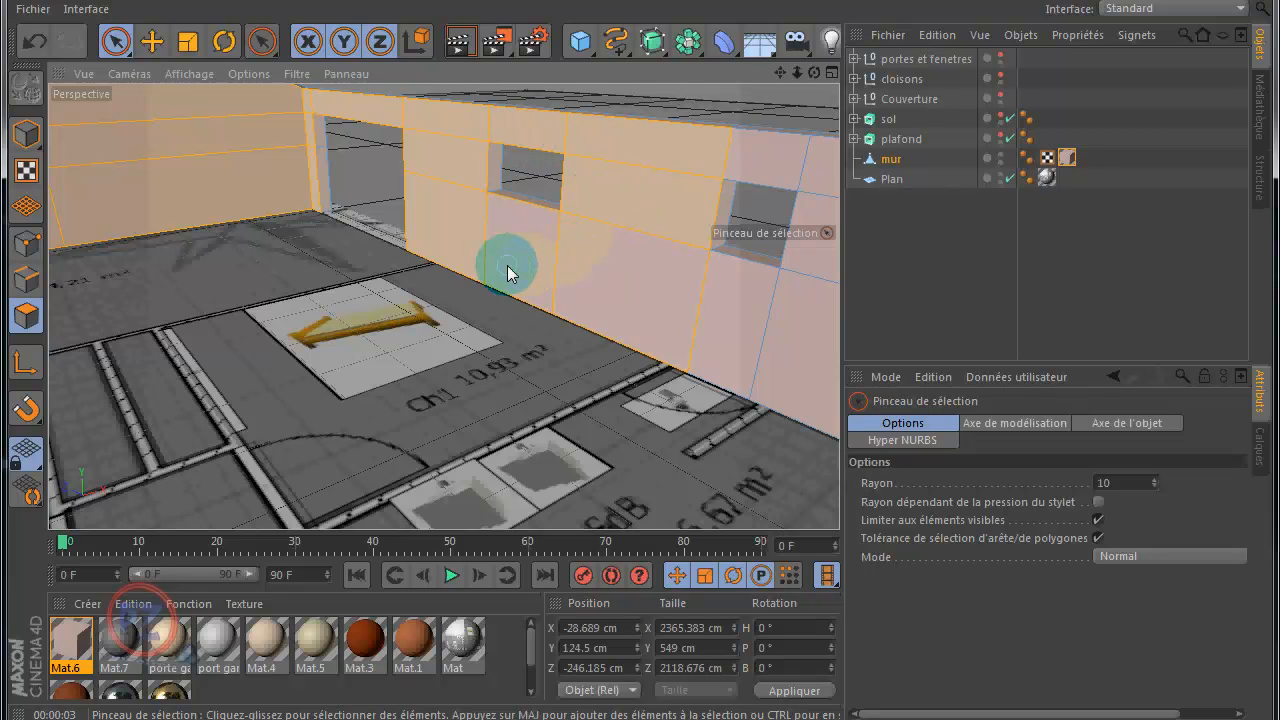
left_click_drag(507, 265, 643, 214, "shift")
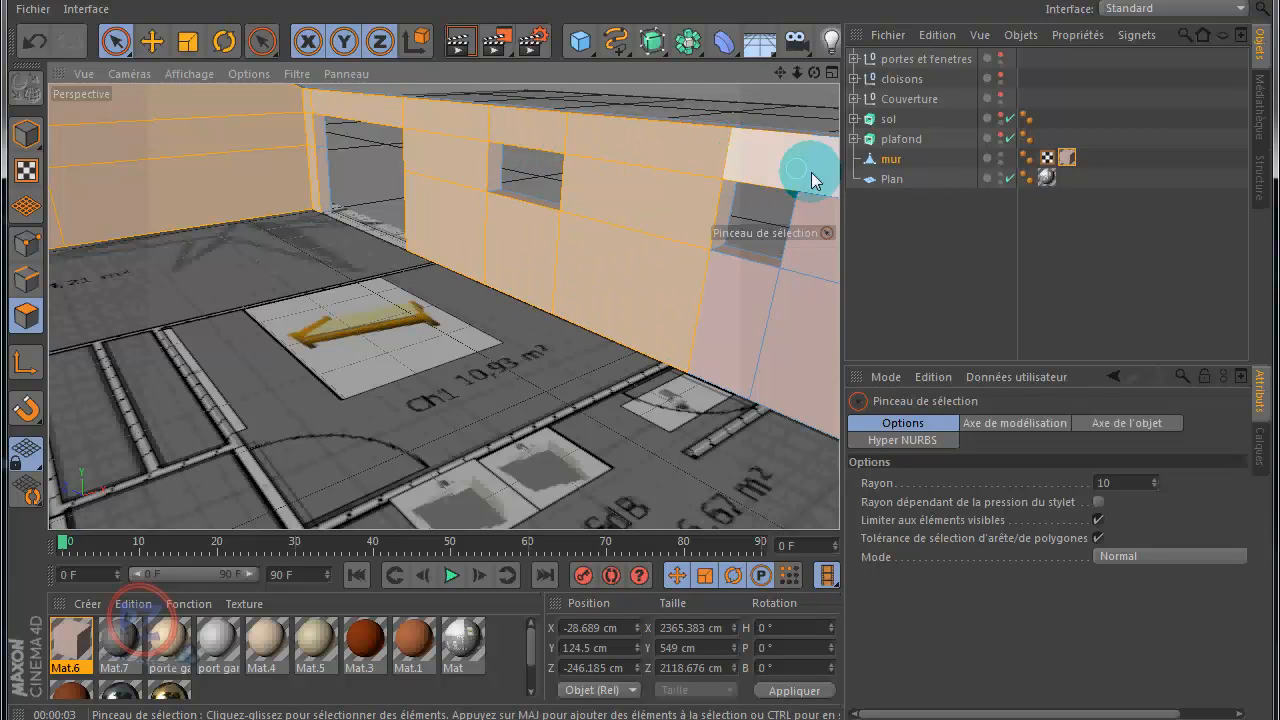
mouse_move(811, 181)
left_mouse_down("shift")
mouse_move(829, 177)
mouse_move(791, 354)
mouse_move(729, 317)
mouse_move(760, 82)
mouse_move(640, 337)
mouse_move(621, 335)
mouse_move(640, 337)
mouse_move(815, 73)
left_mouse_up("shift")
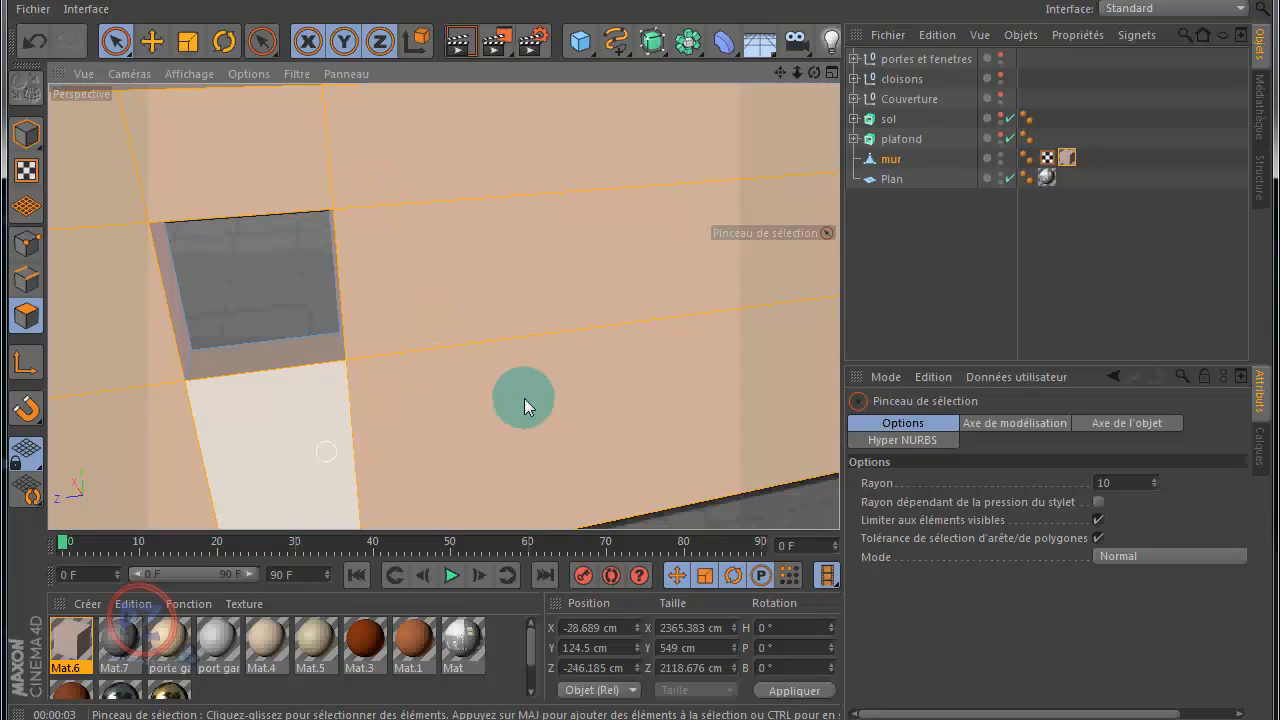
Add to the selection the interior polygons of the next wall, around its doorway and the window beyond it
left_click_drag(779, 72, 654, 337)
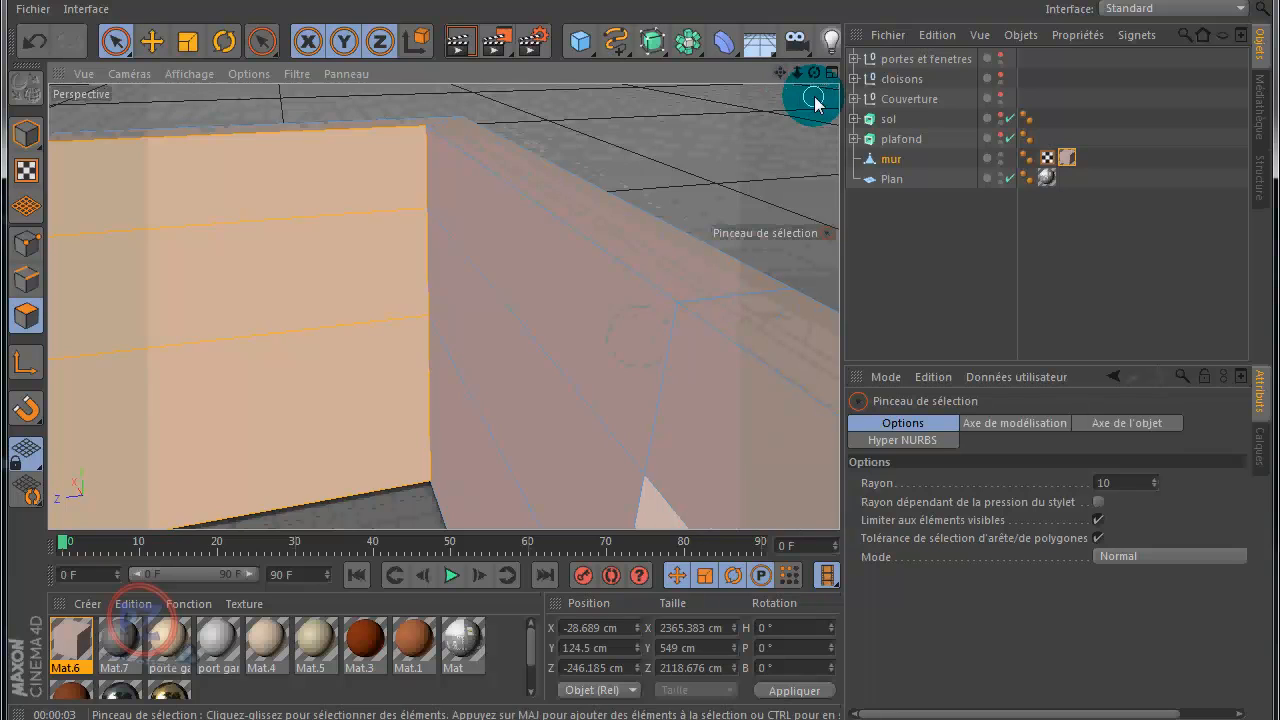
mouse_move(815, 74)
left_mouse_down()
mouse_move(646, 337)
mouse_move(611, 187)
mouse_move(571, 449)
mouse_move(709, 366)
mouse_move(782, 95)
mouse_move(640, 337)
mouse_move(580, 134)
mouse_move(457, 126)
mouse_move(617, 338)
left_mouse_up()
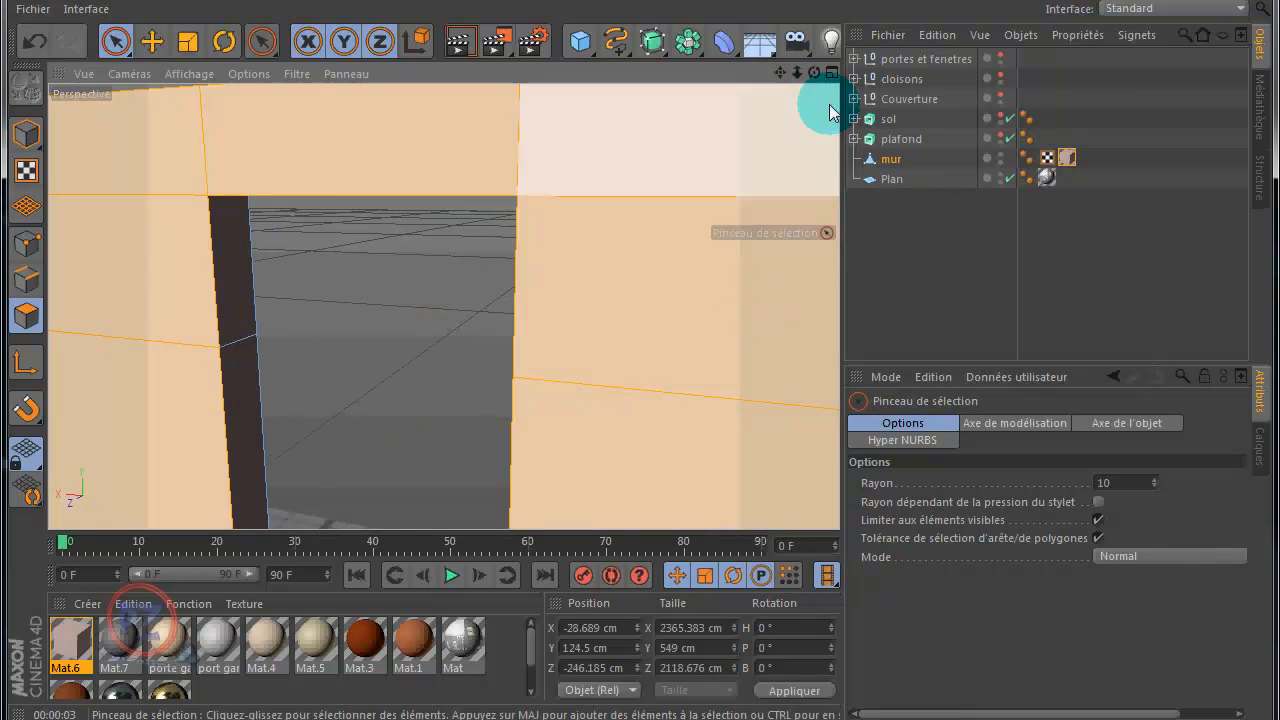
left_click_drag(780, 72, 631, 337)
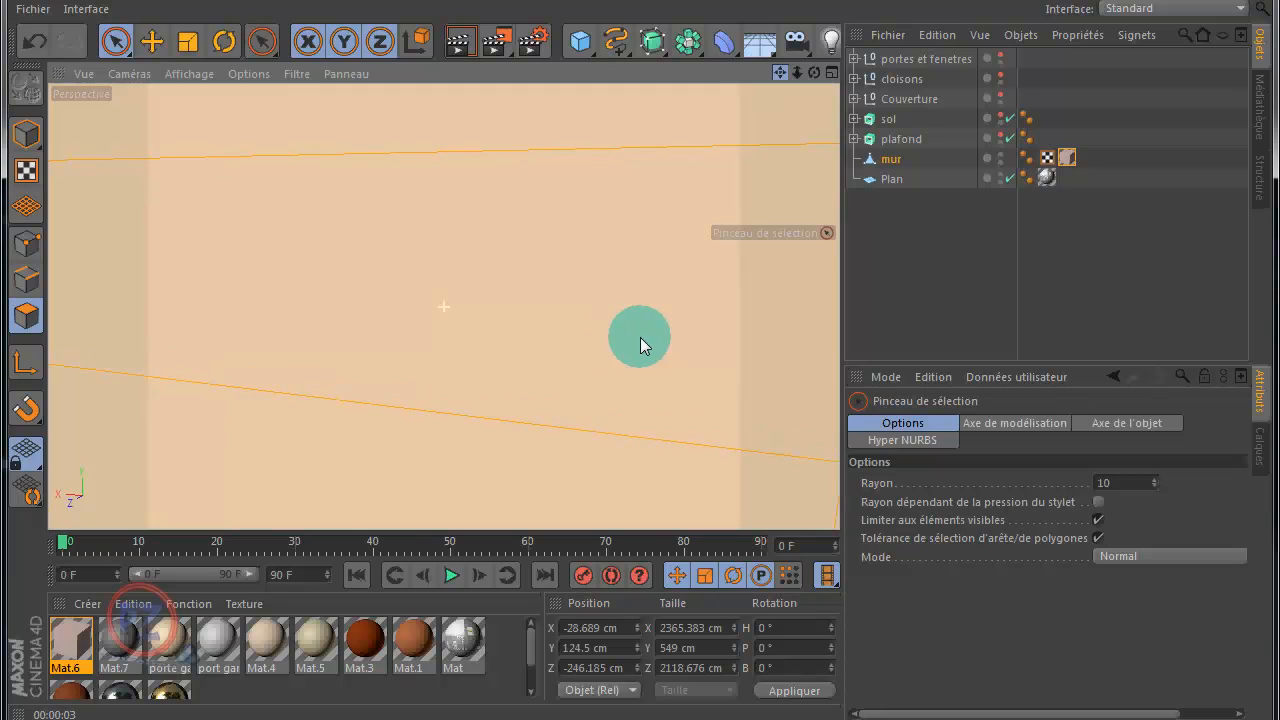
scroll(663, 237, "down", 5)
scroll(665, 280, "down", 3)
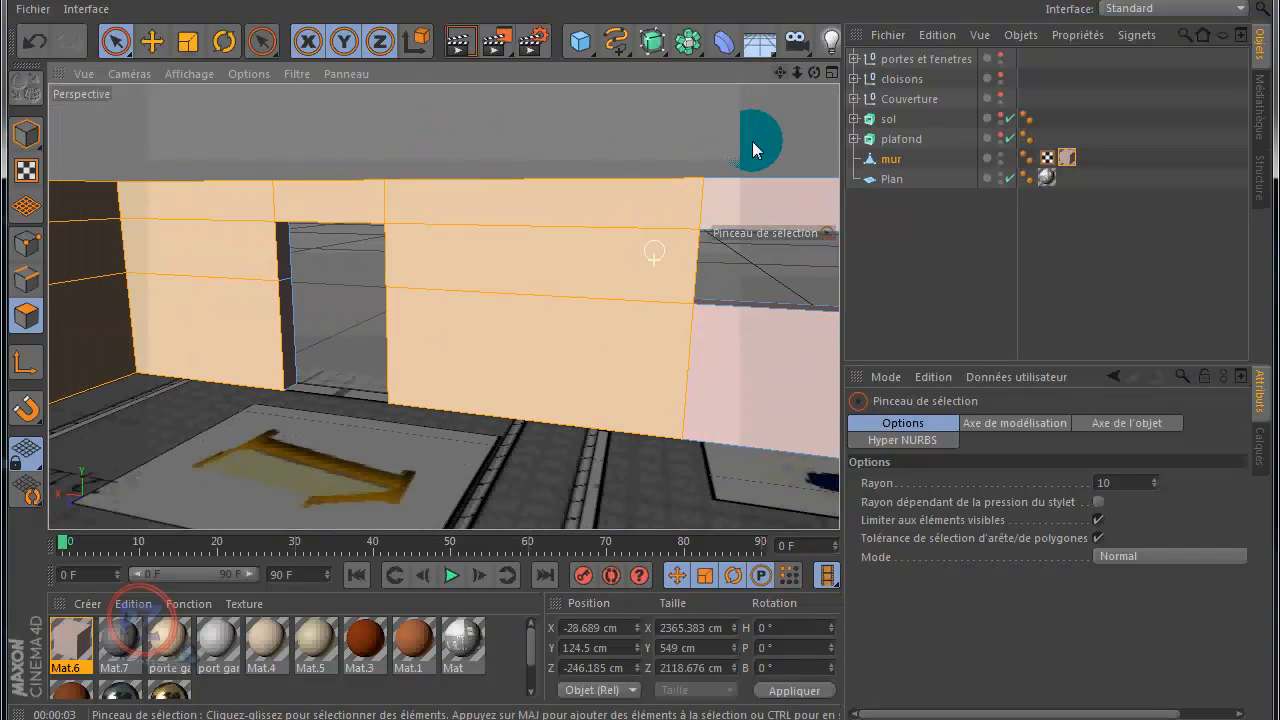
left_click_drag(780, 73, 640, 337)
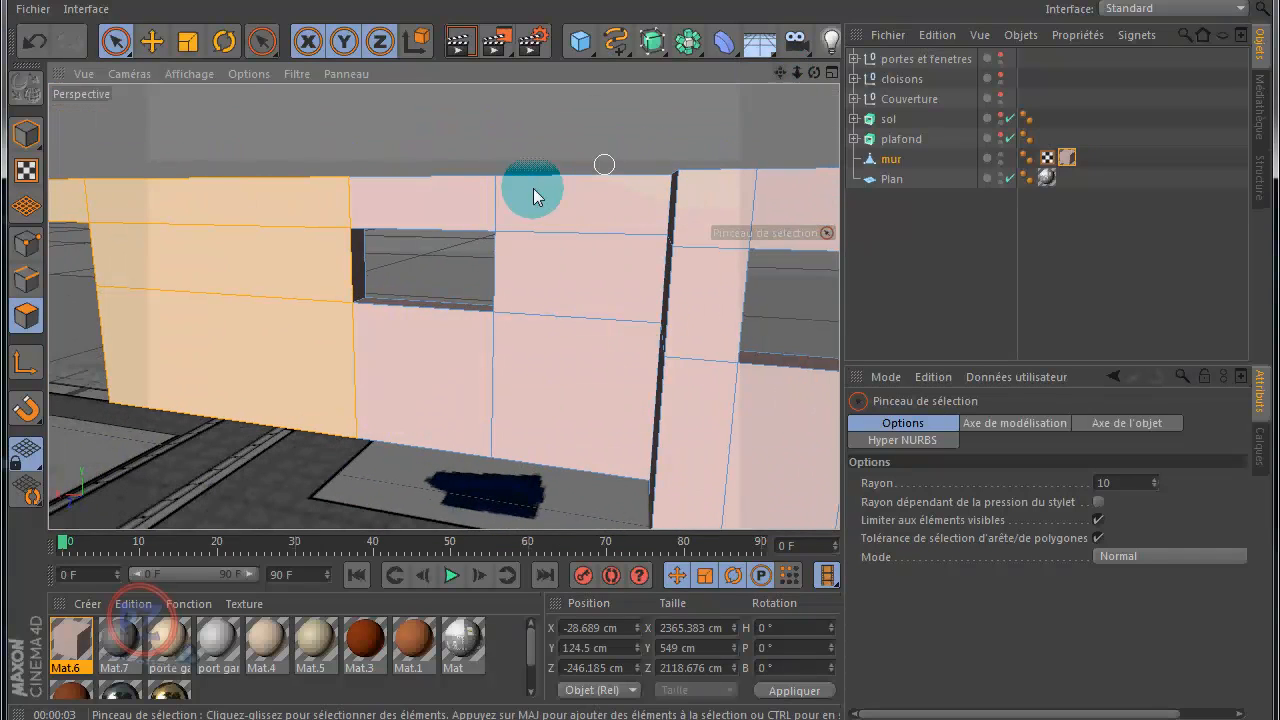
left_click_drag(533, 188, 480, 206)
left_click_drag(433, 394, 488, 392)
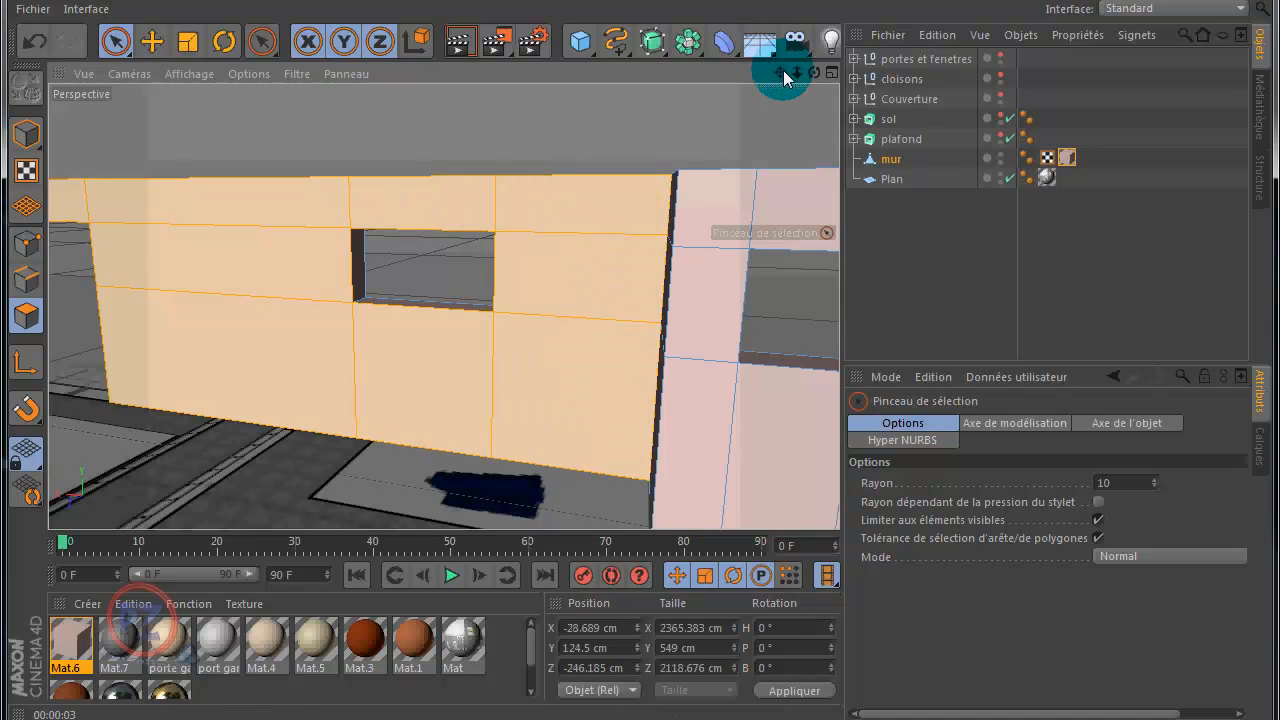
Add the interior polygons of the return wall, the wall around the small window and entrance door, and the section up to the large opening
mouse_move(785, 78)
left_mouse_down()
mouse_move(646, 346)
mouse_move(653, 228)
mouse_move(671, 375)
left_mouse_up()
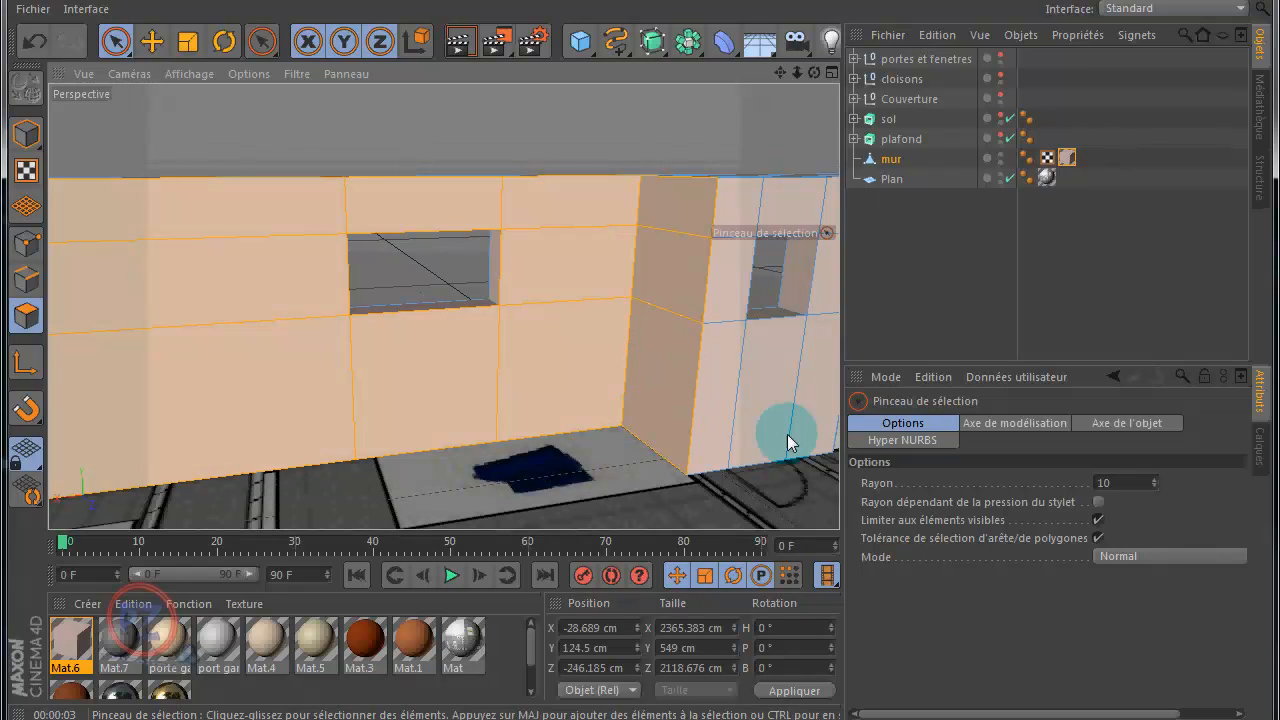
mouse_move(820, 438)
left_mouse_down()
mouse_move(731, 297)
mouse_move(731, 222)
left_mouse_up()
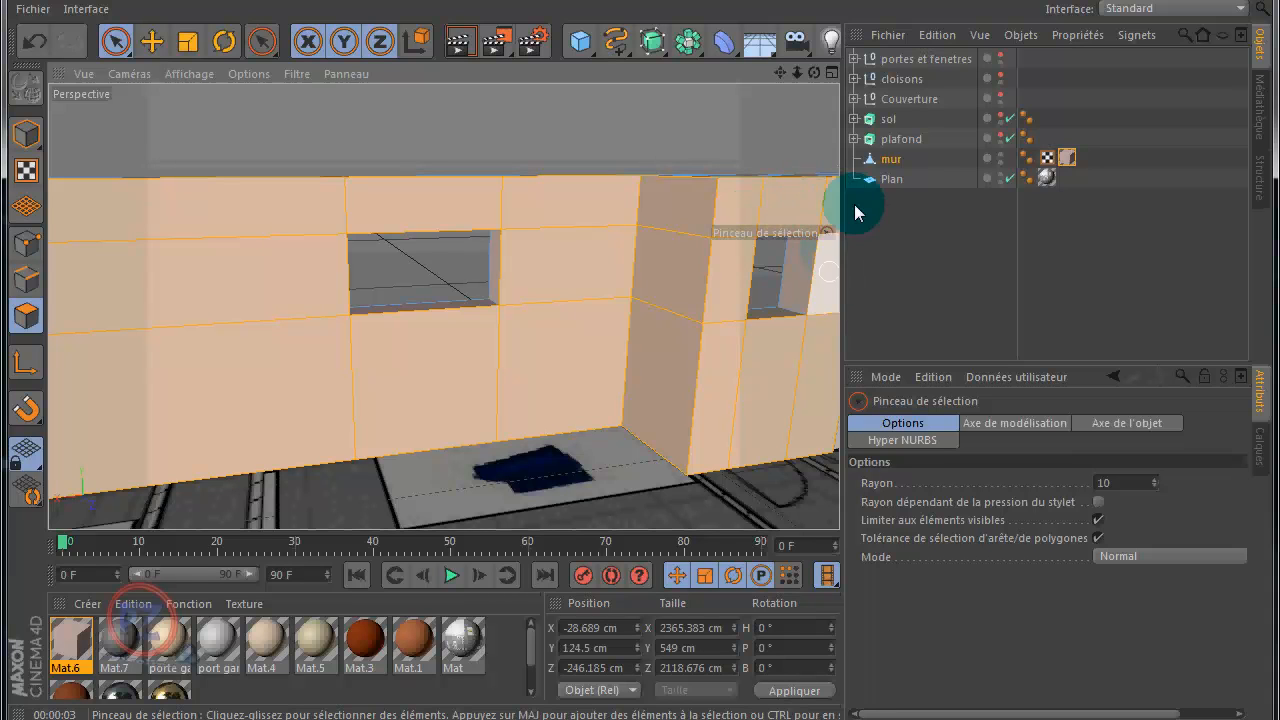
left_click_drag(624, 337, 641, 337)
left_click_drag(283, 189, 356, 285)
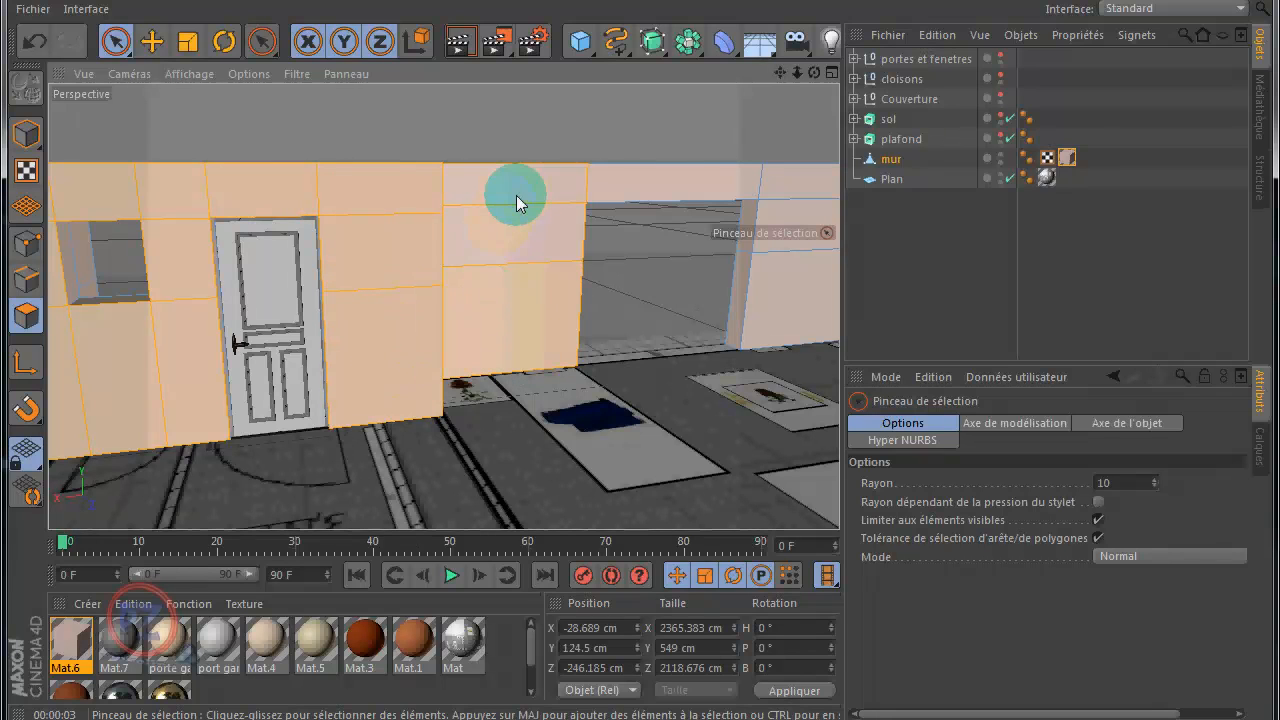
left_click(588, 189)
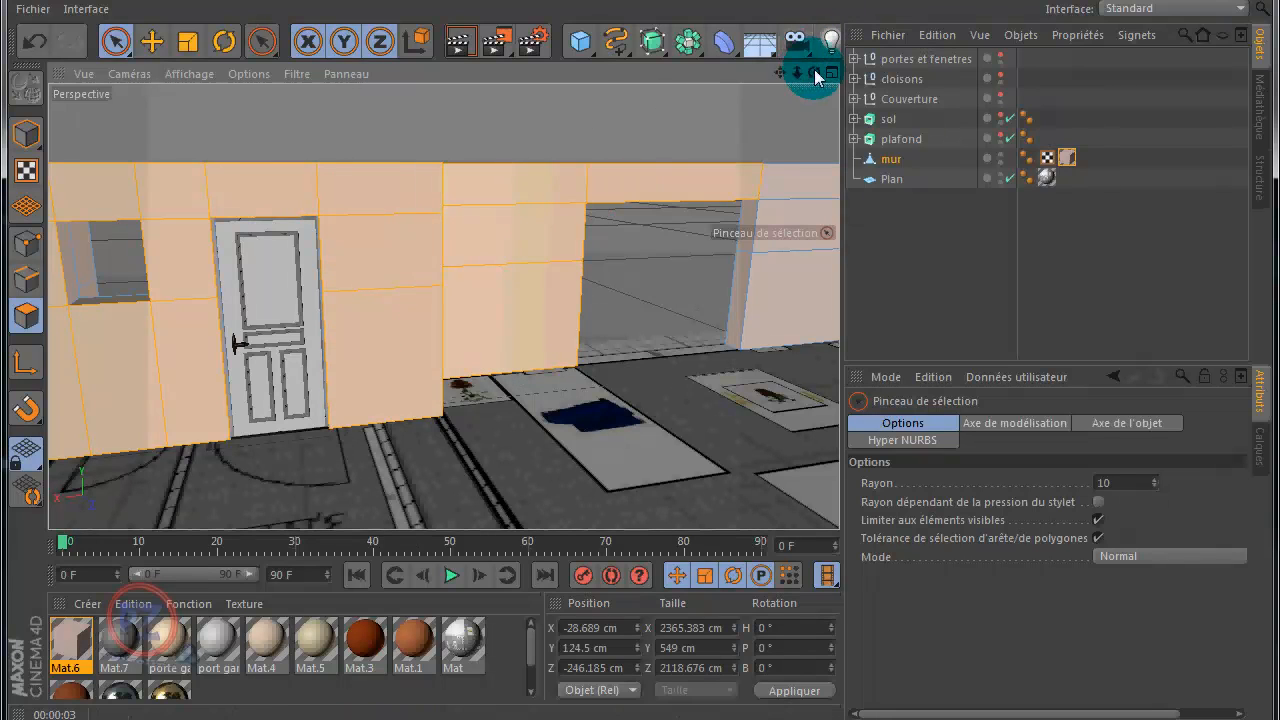
Add the remaining interior polygons between the large opening and the living room's gable wall to the selection
mouse_move(813, 72)
left_mouse_down()
mouse_move(640, 345)
mouse_move(534, 157)
left_mouse_up()
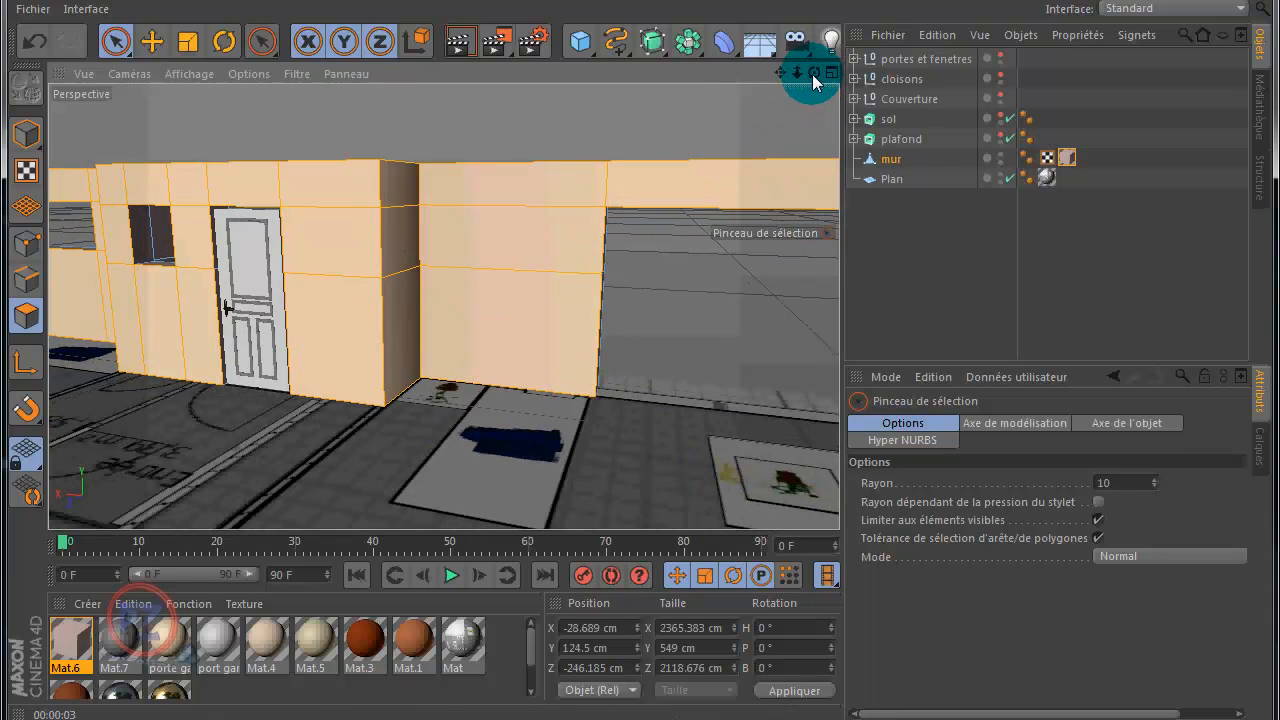
left_click_drag(813, 75, 784, 78)
left_click_drag(640, 337, 640, 337)
left_click_drag(540, 193, 504, 237, "shift")
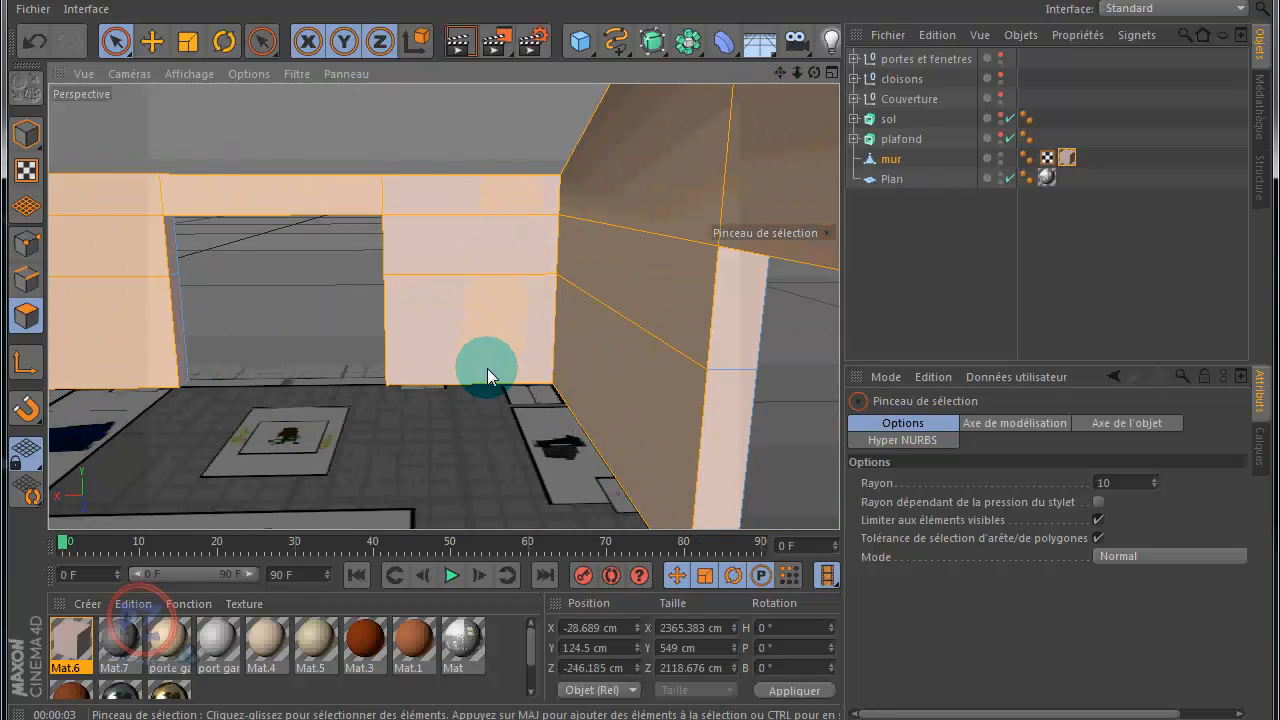
scroll(570, 190, "down", 5)
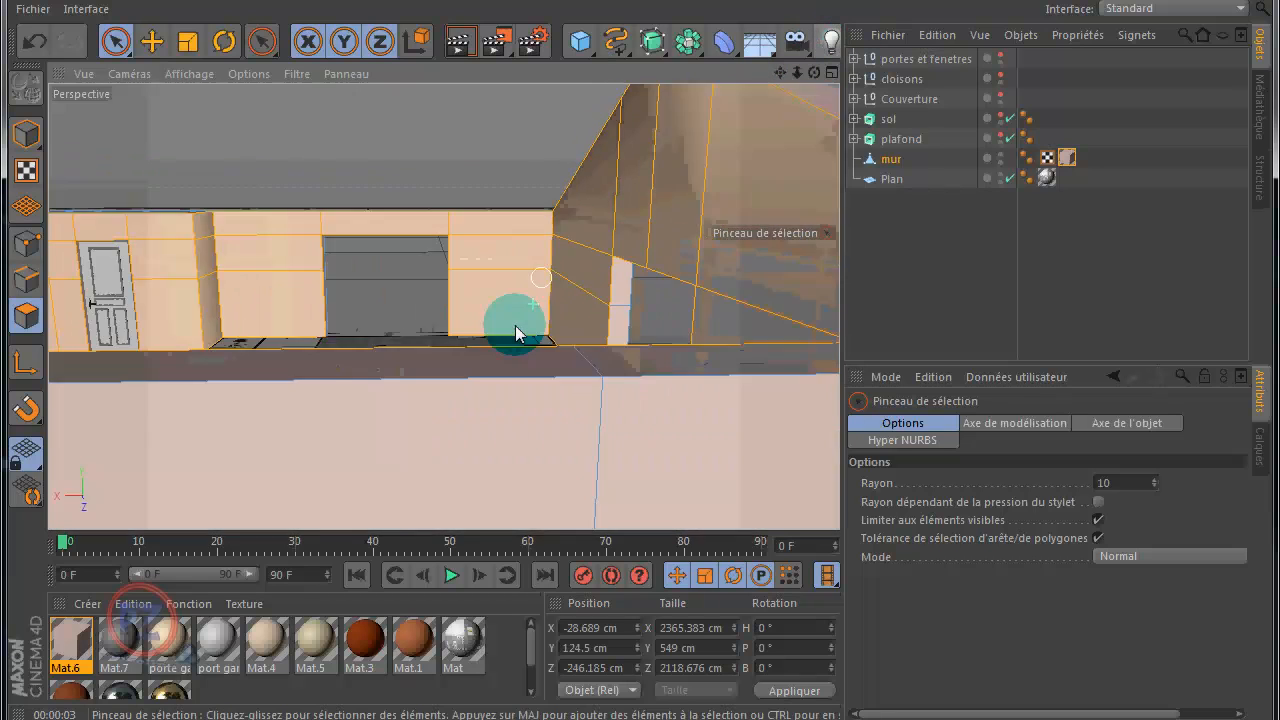
scroll(515, 320, "down", 4)
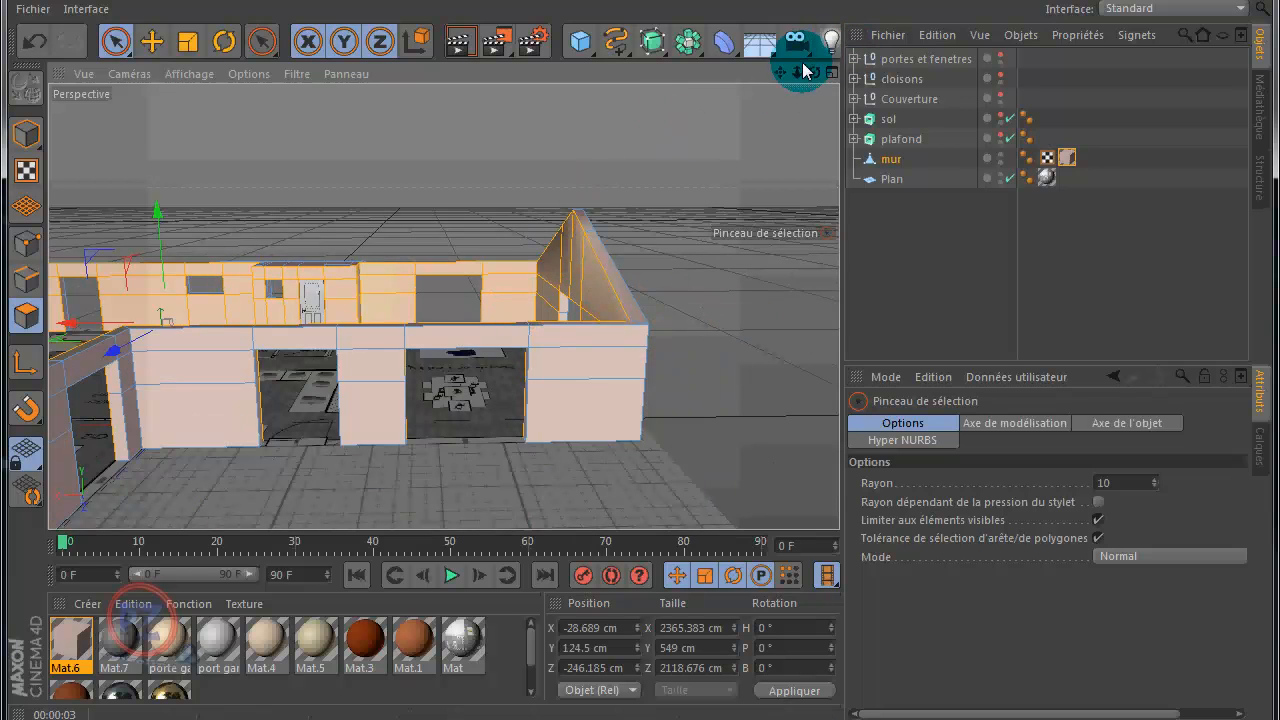
left_click_drag(812, 76, 640, 337)
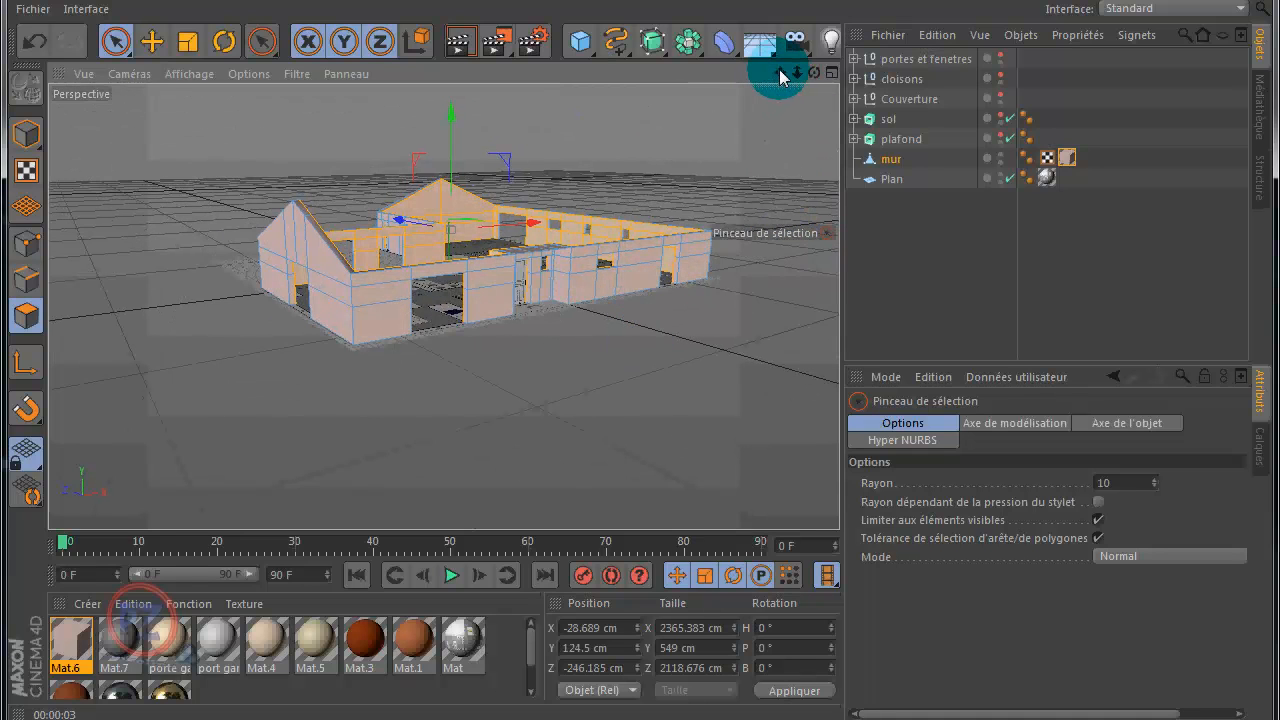
left_click_drag(779, 71, 636, 341)
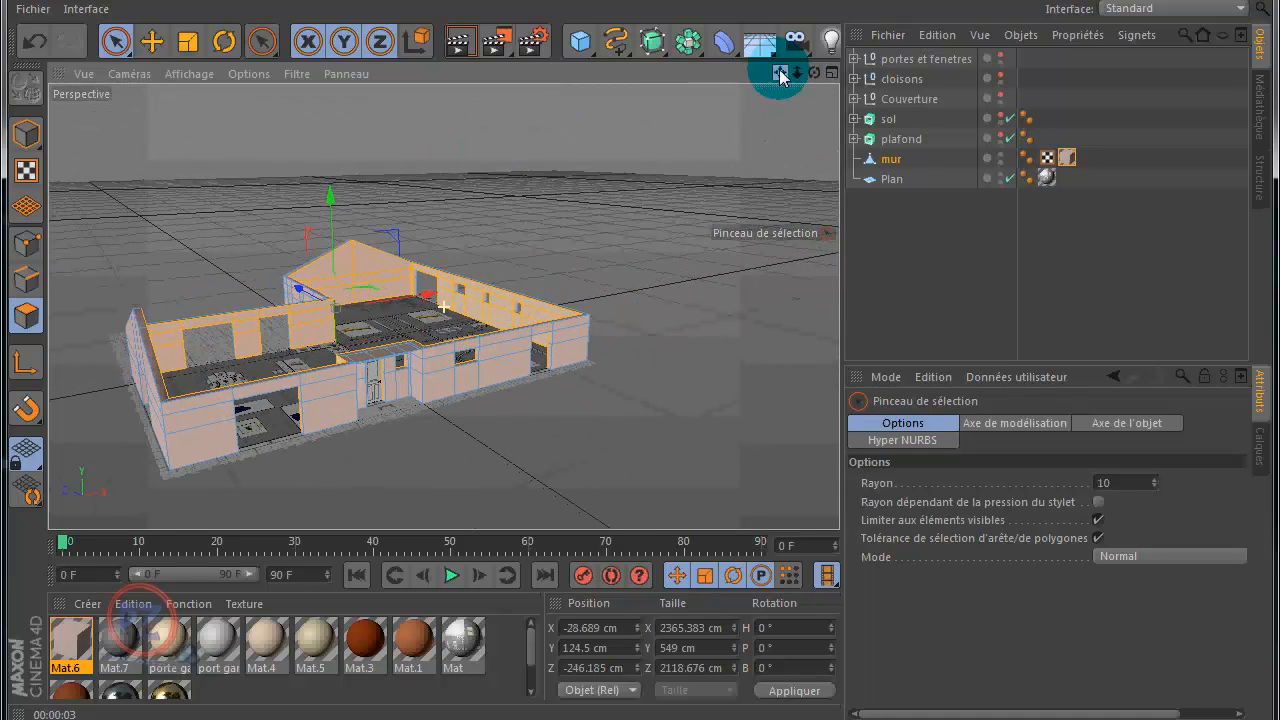
Create a new material and set its Couleur to a very pale pink, R 228, V 218, B 218
double_click(505, 655)
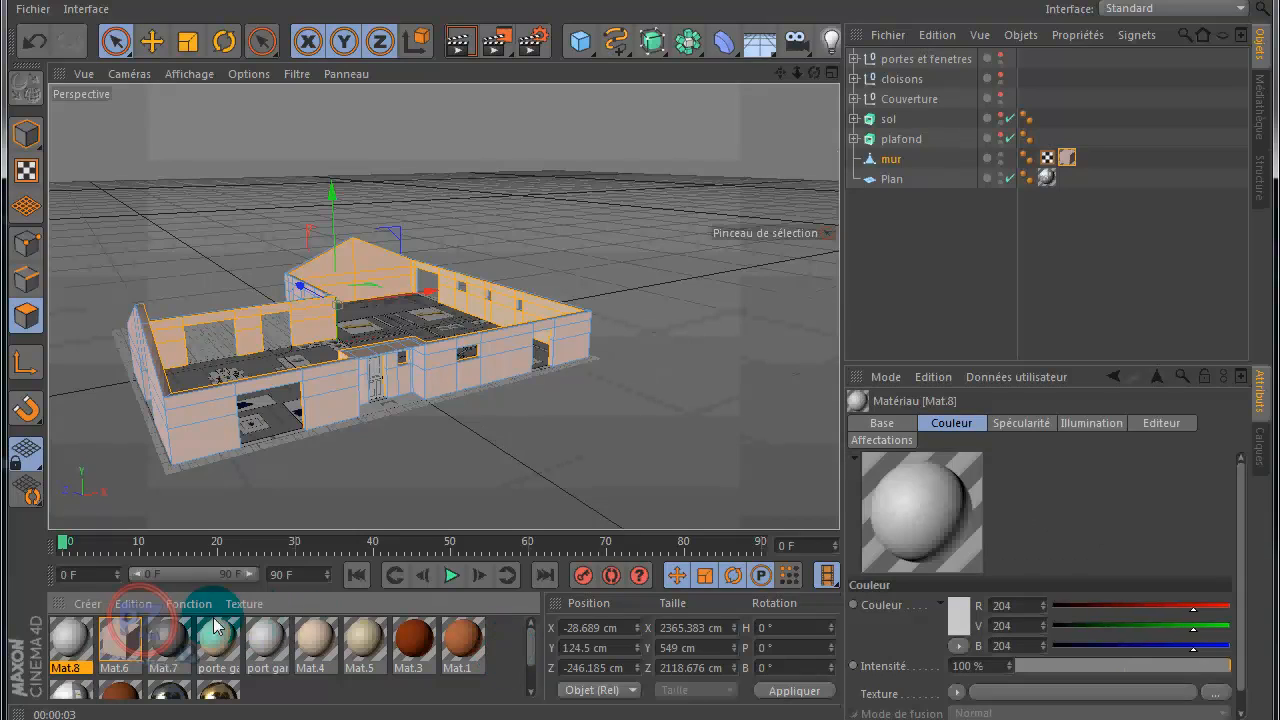
double_click(73, 650)
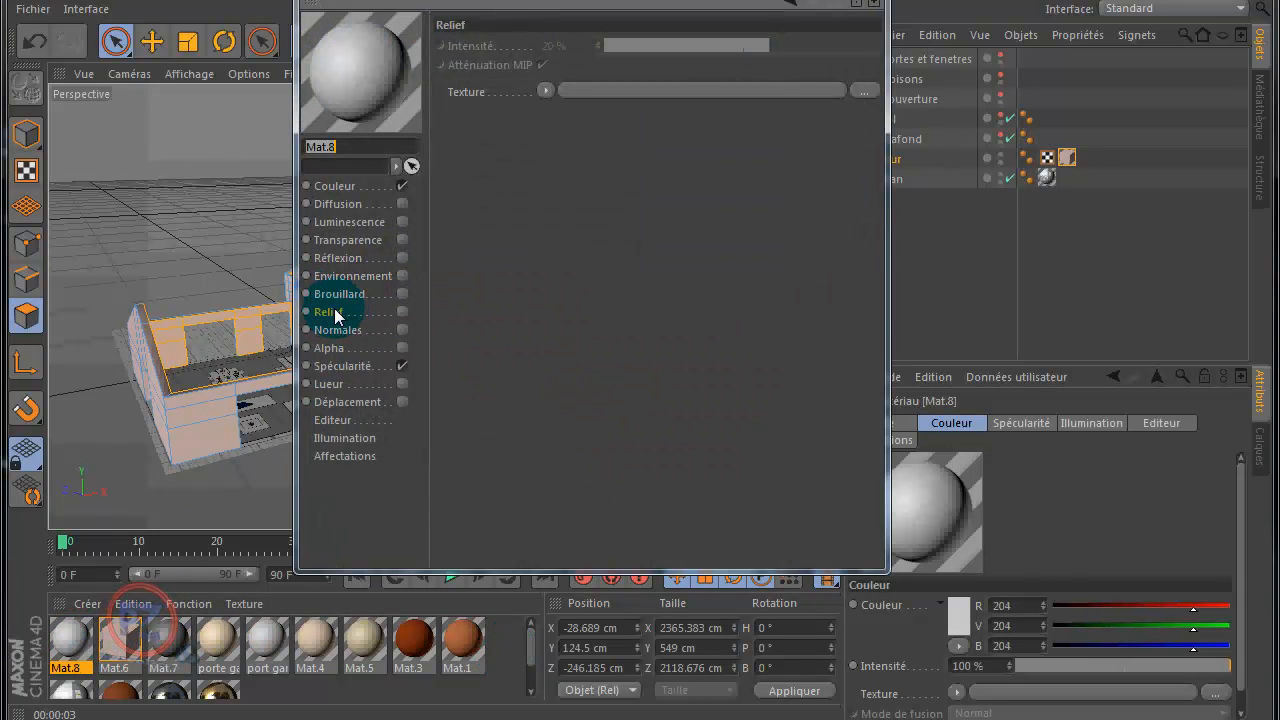
left_click(334, 186)
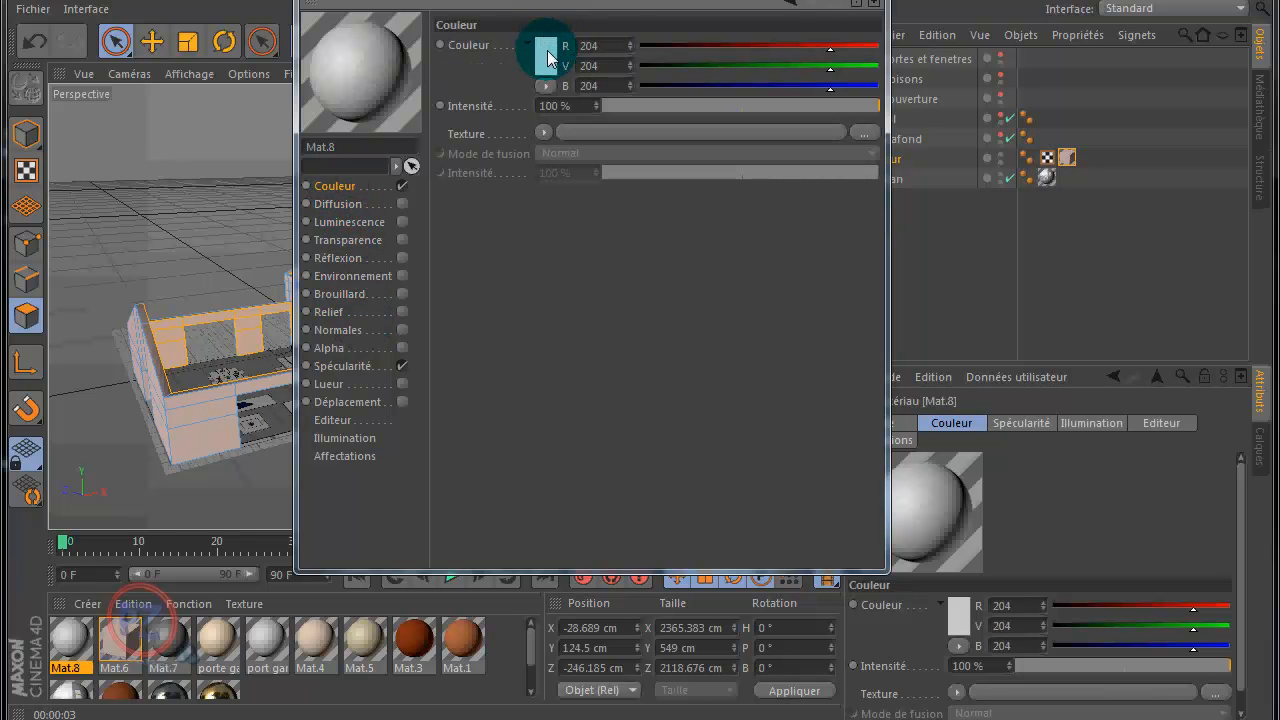
double_click(547, 51)
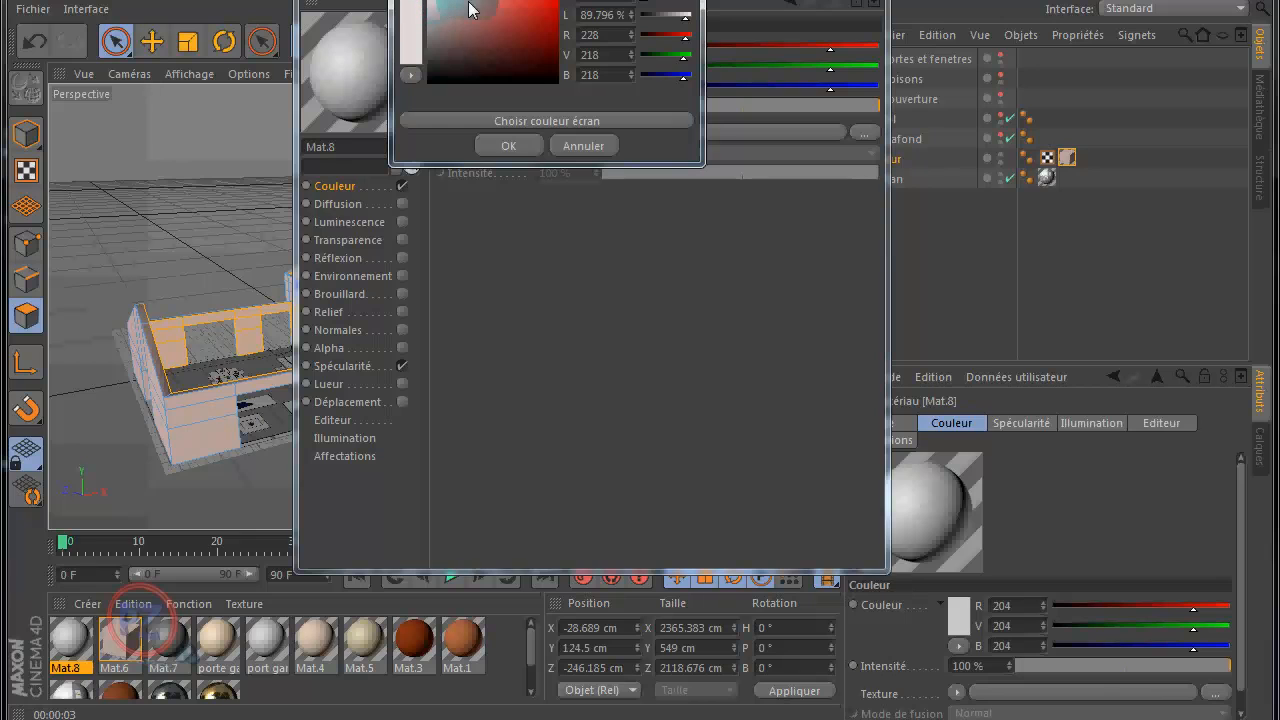
left_click(505, 145)
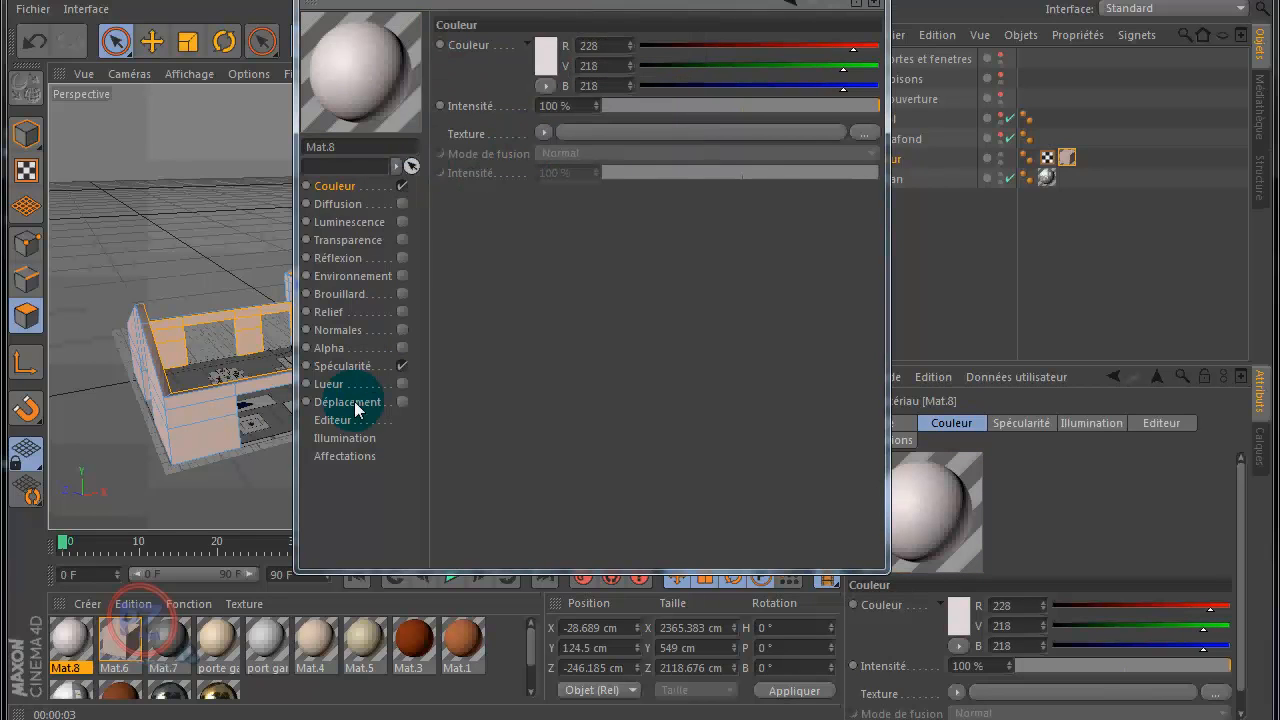
Set the new material's Spécularité width to 87 % with a reduced height, and apply the material to the selected interior wall polygons
left_click(345, 367)
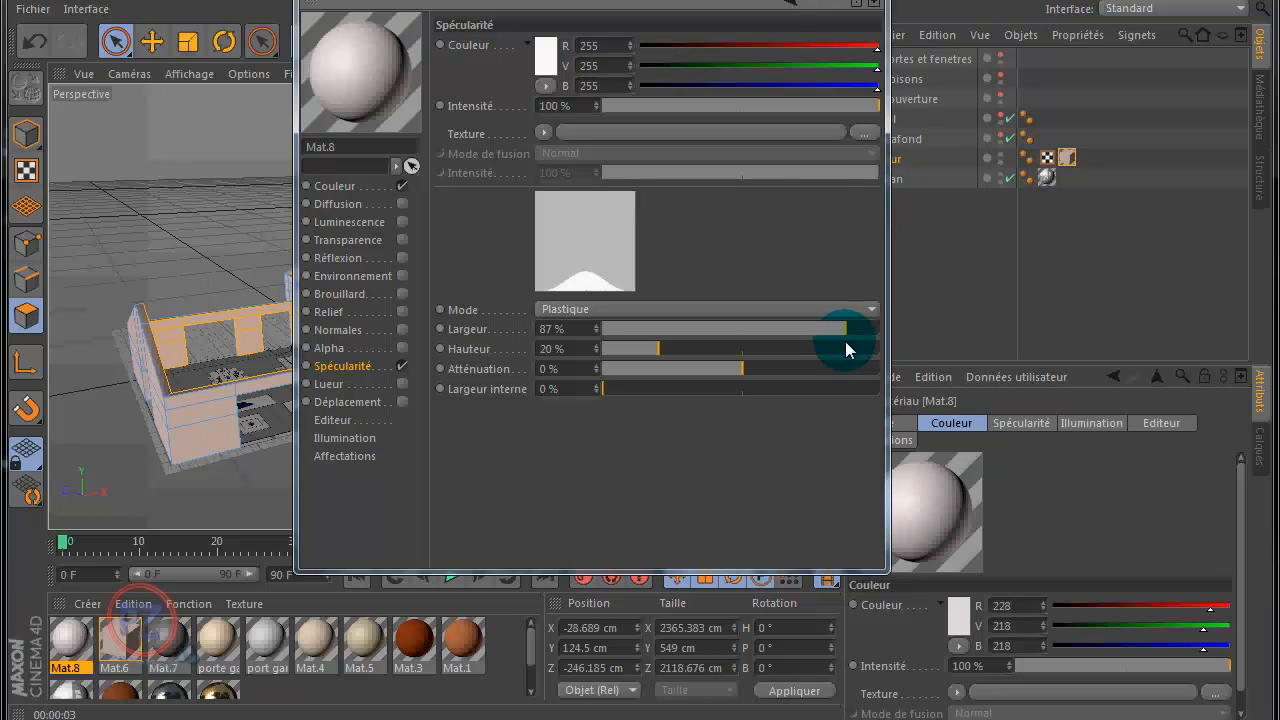
left_click_drag(660, 348, 621, 348)
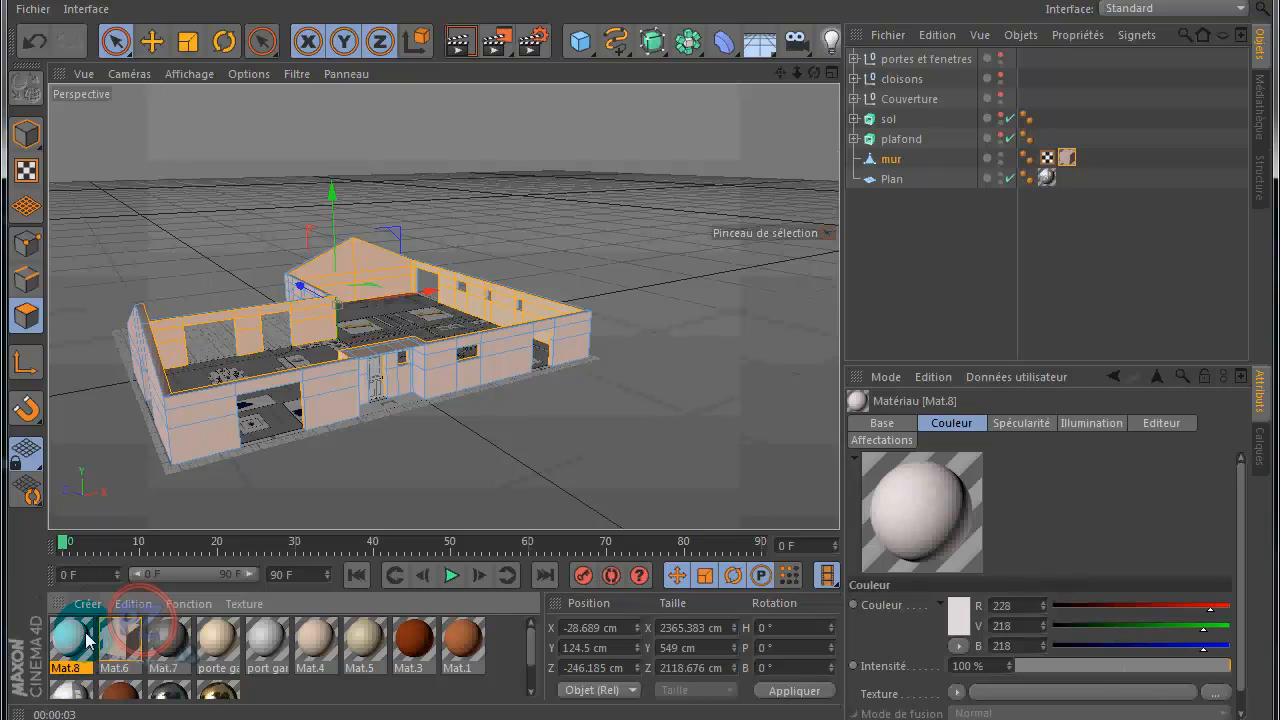
left_click_drag(88, 640, 348, 268)
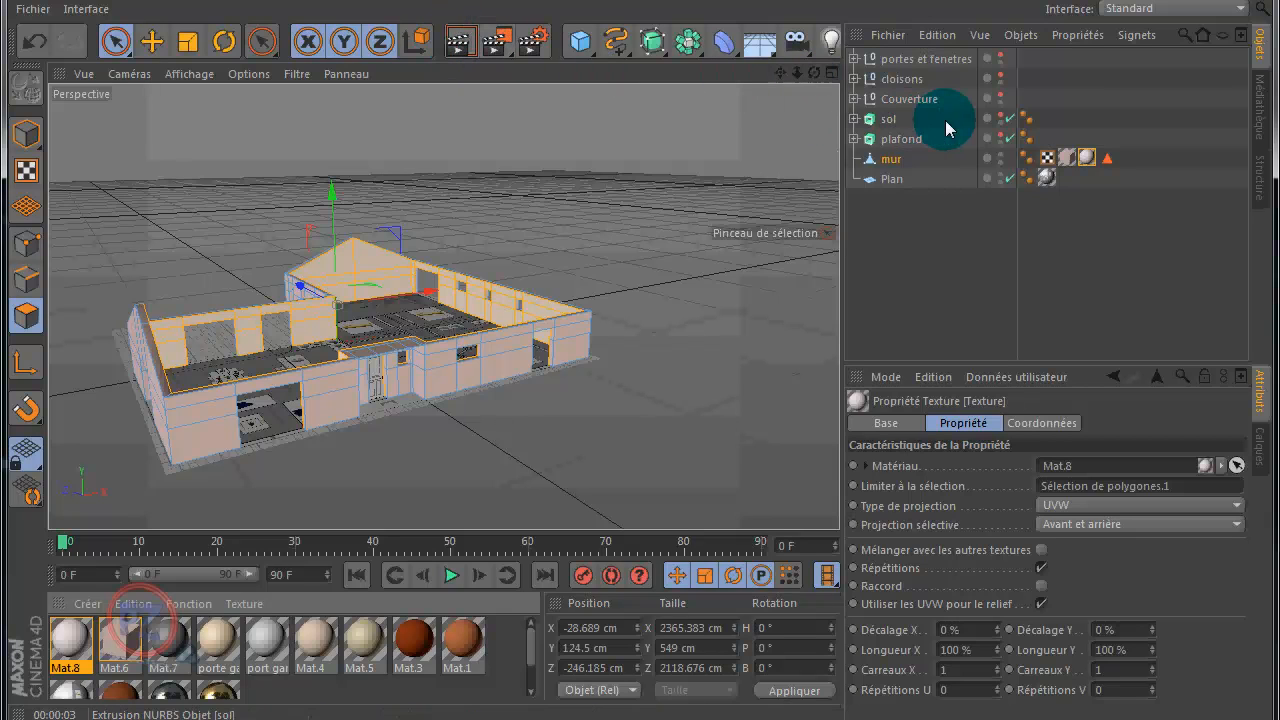
Hide Couverture and plafond from rendering, and render the view to check the interior walls
double_click(1001, 102)
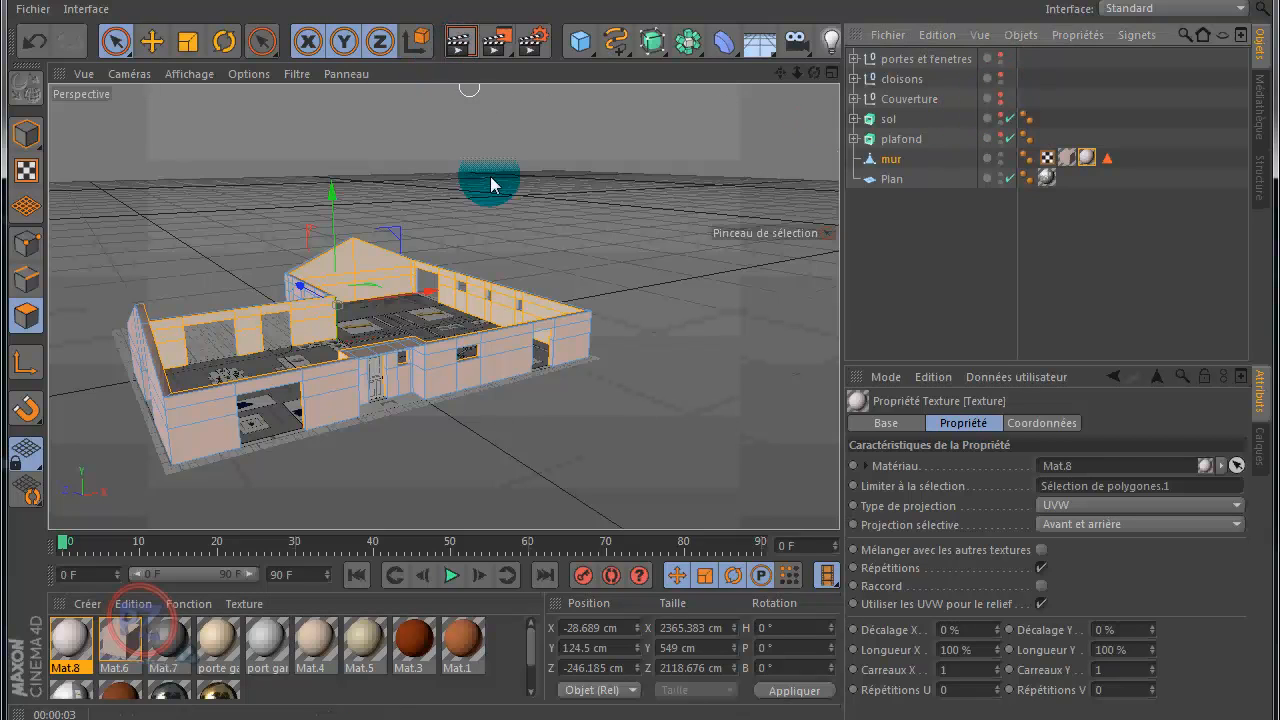
scroll(520, 251, "up", 2)
left_click(460, 42)
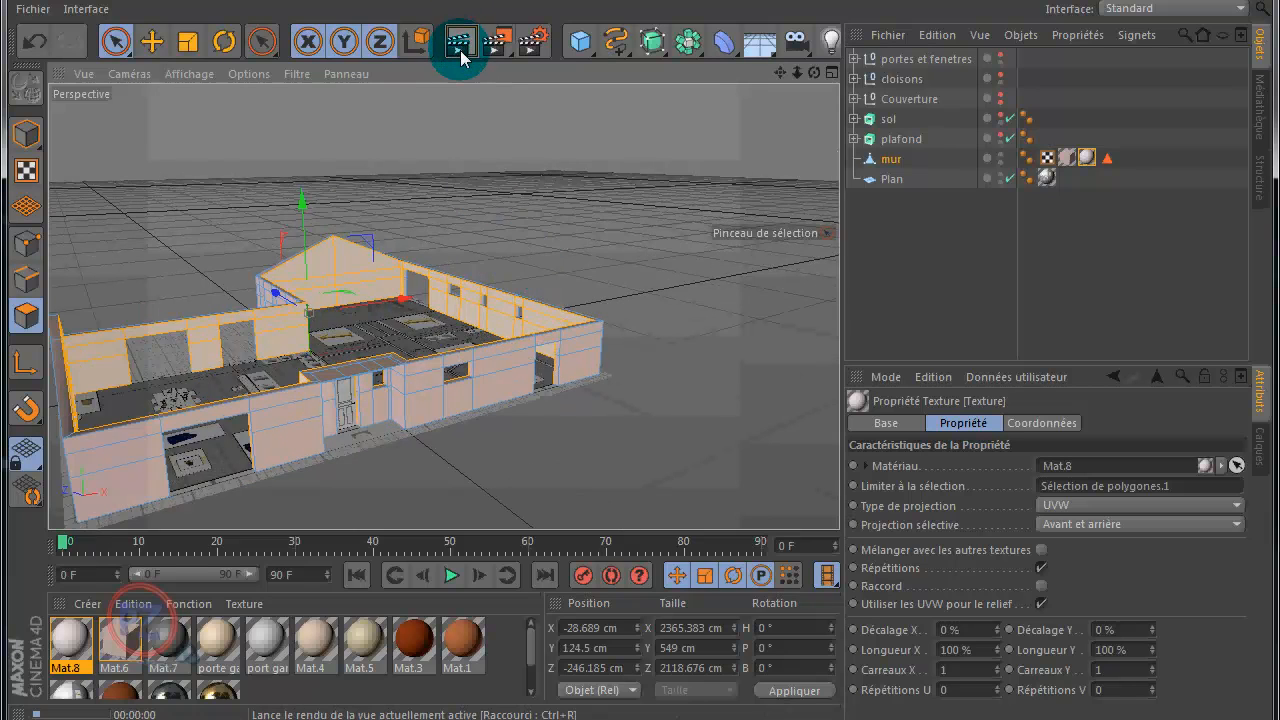
left_click(1001, 158)
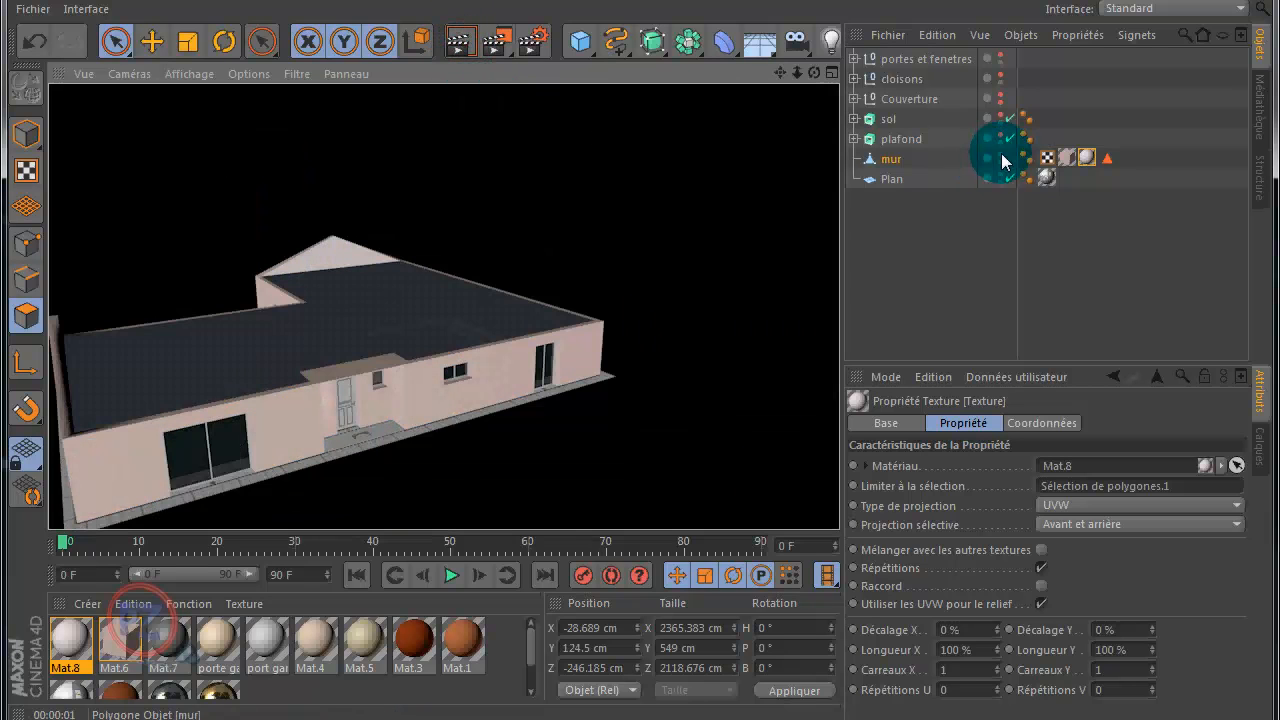
left_click(1001, 141)
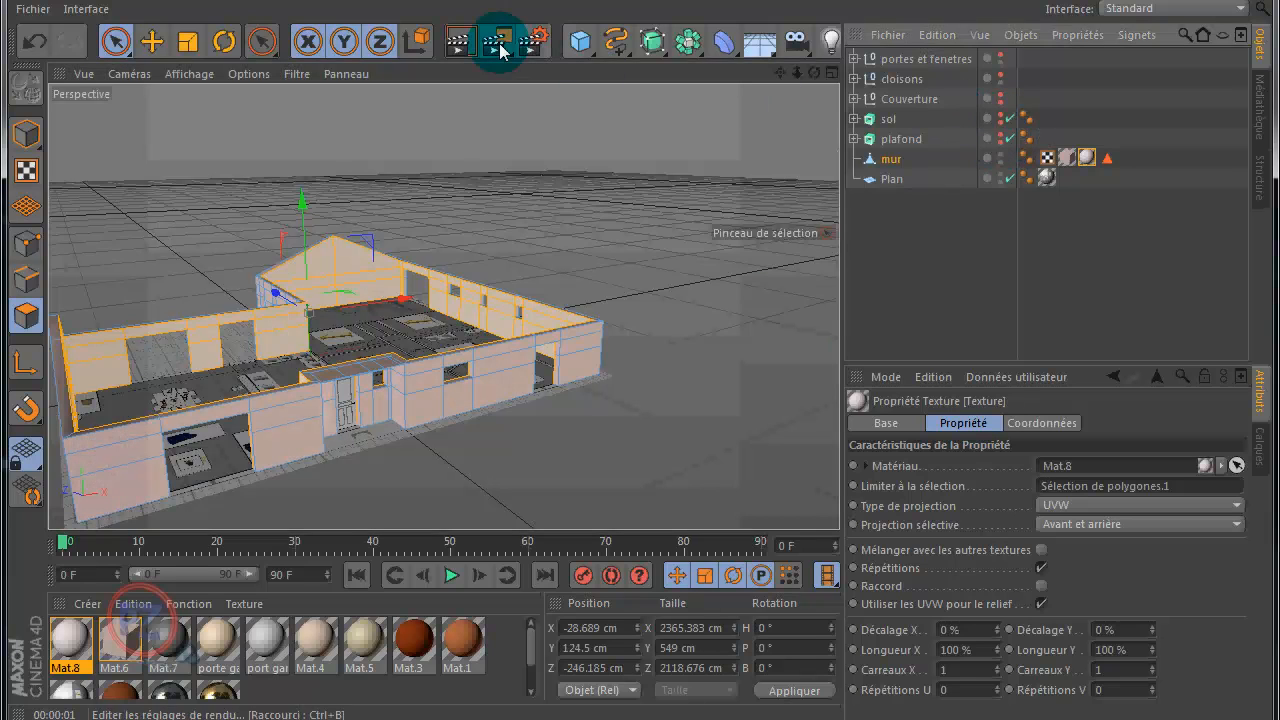
left_click(457, 47)
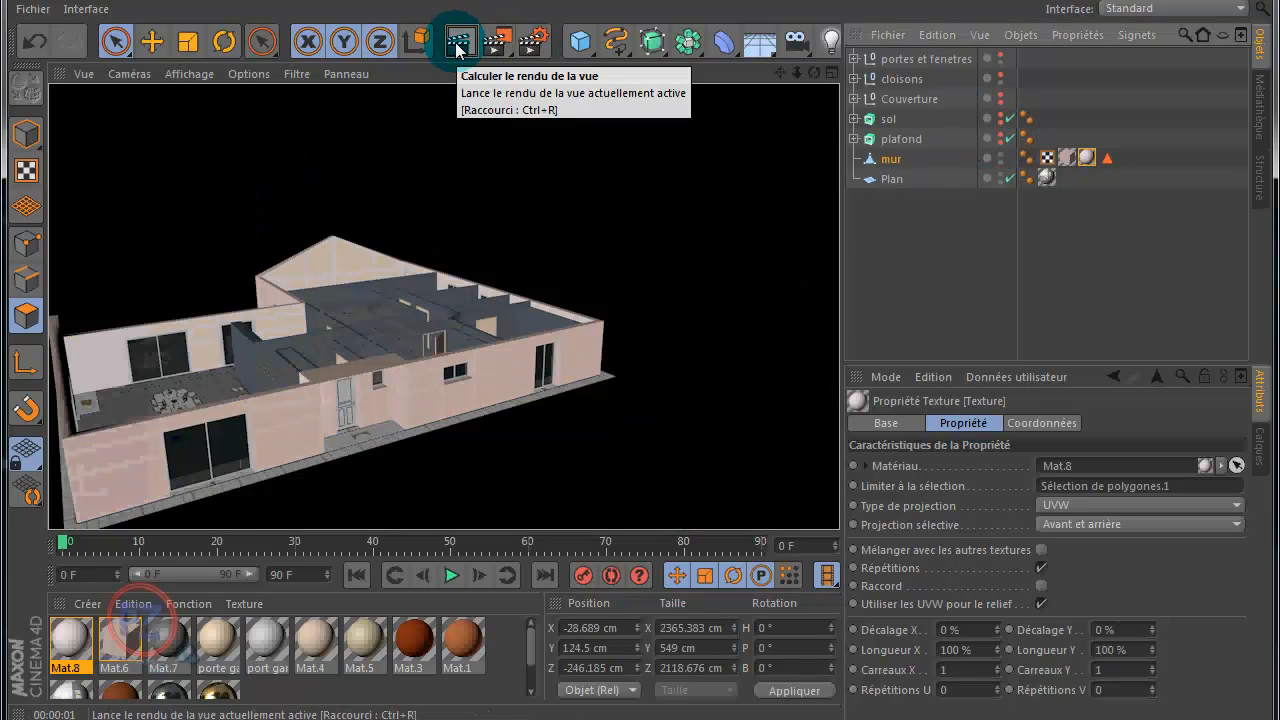
Deselect the wall polygons and return to Model mode with the Déplacement tool
left_click(643, 179)
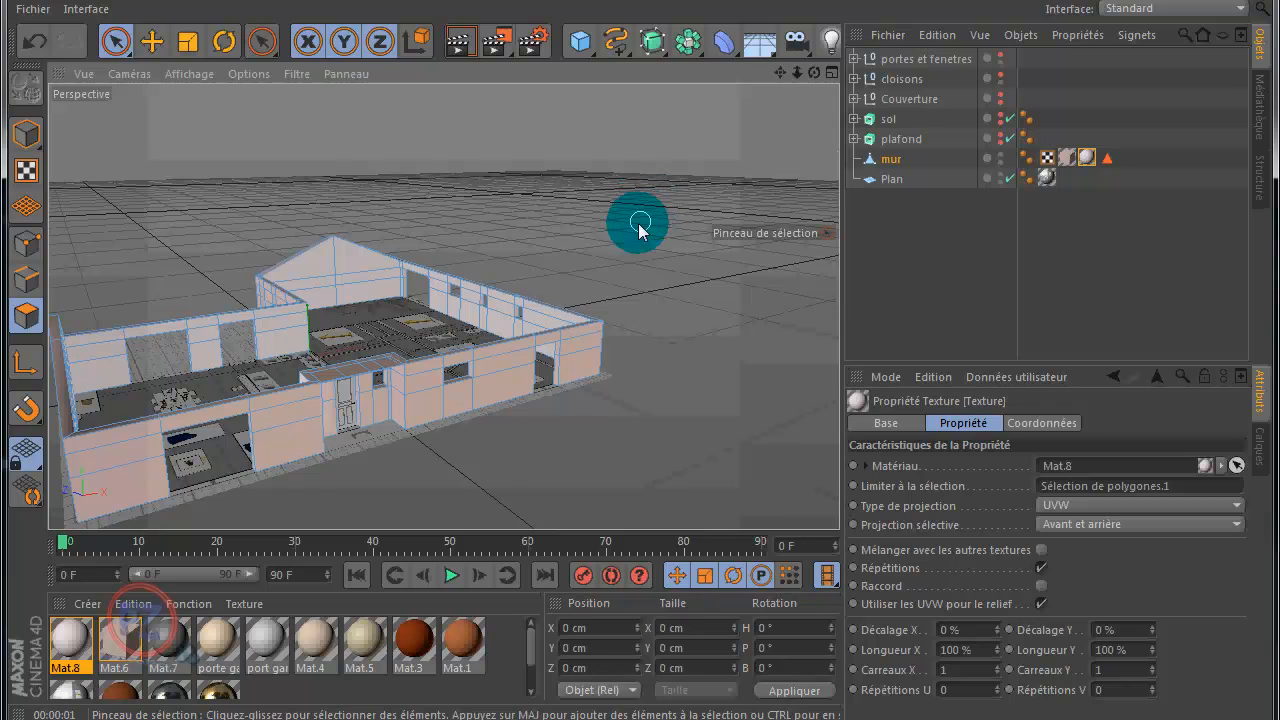
left_click(152, 40)
left_click(26, 133)
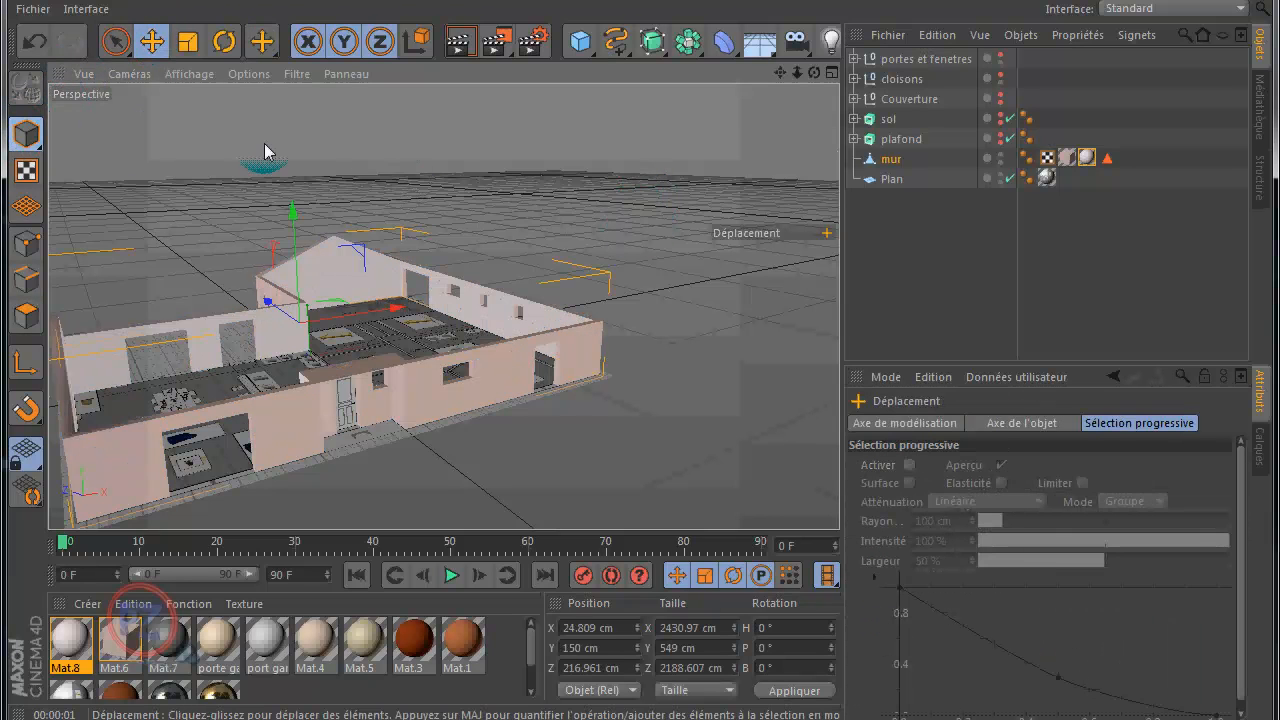
Apply Mat.8 to the whole cloisons group and make the group visible in the viewport
left_click_drag(780, 84, 640, 340)
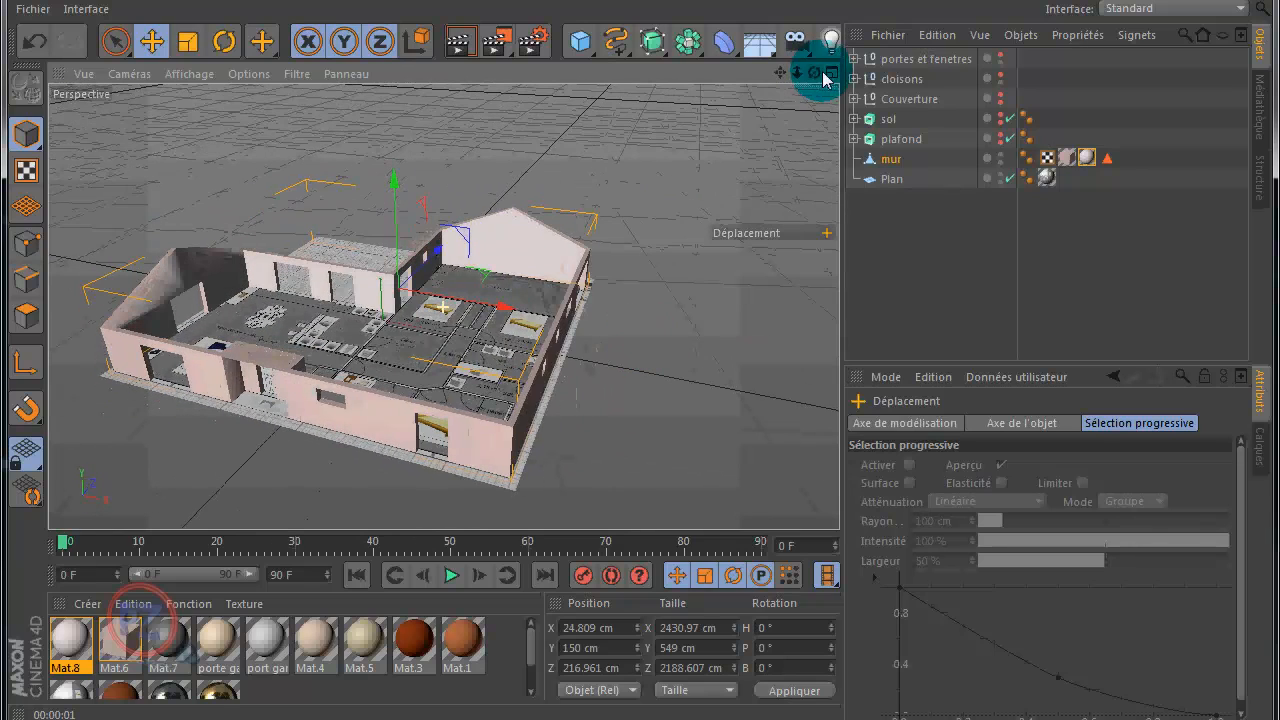
left_click(902, 80)
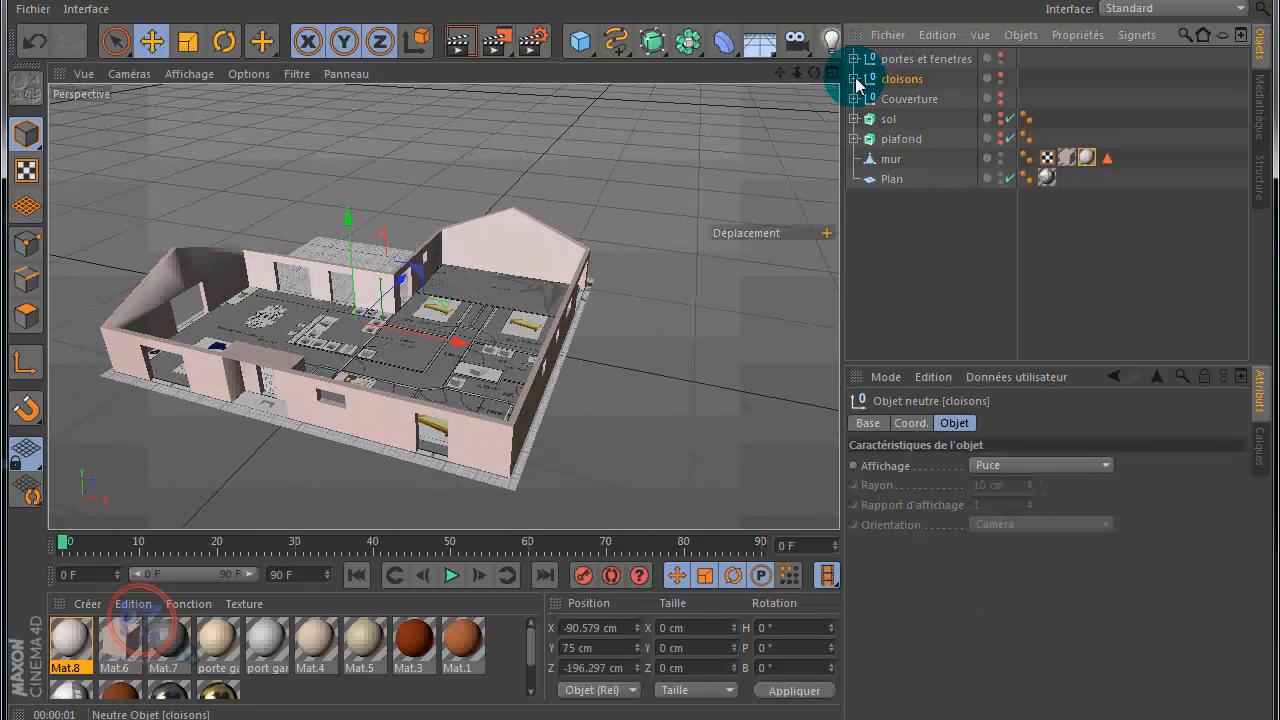
left_click(854, 79)
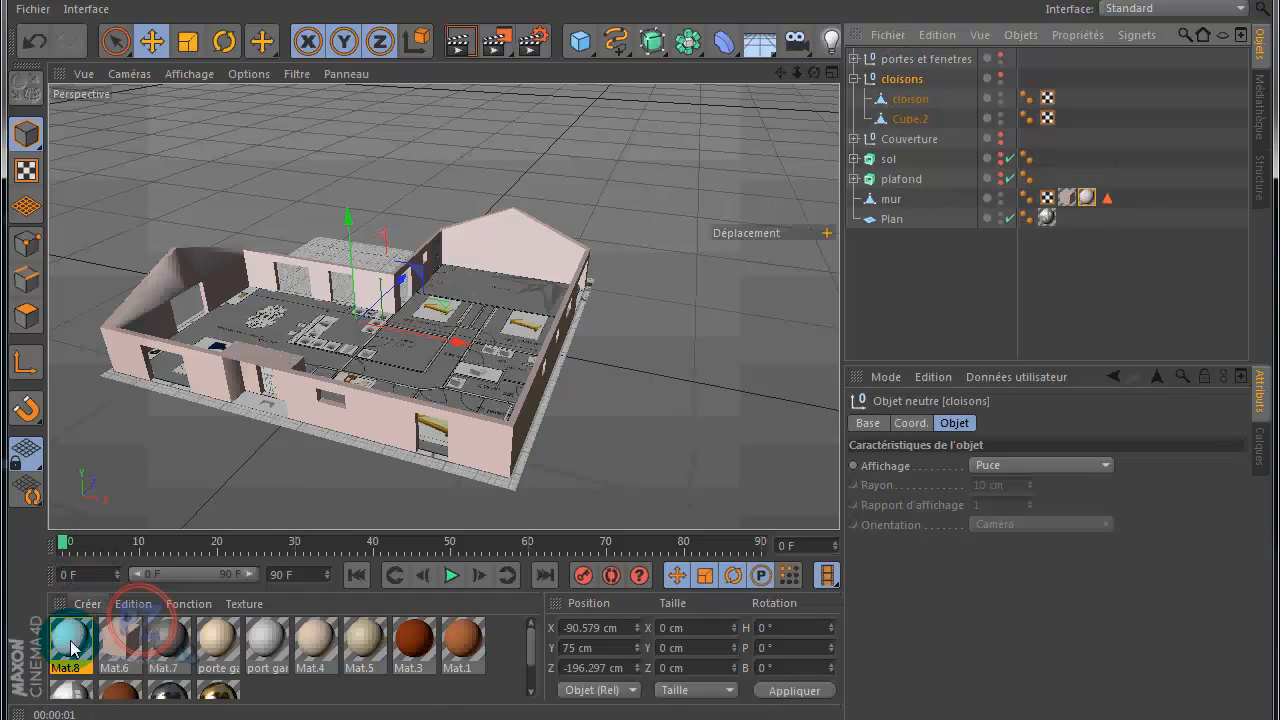
left_click_drag(567, 390, 921, 84)
left_click(1000, 76, "alt")
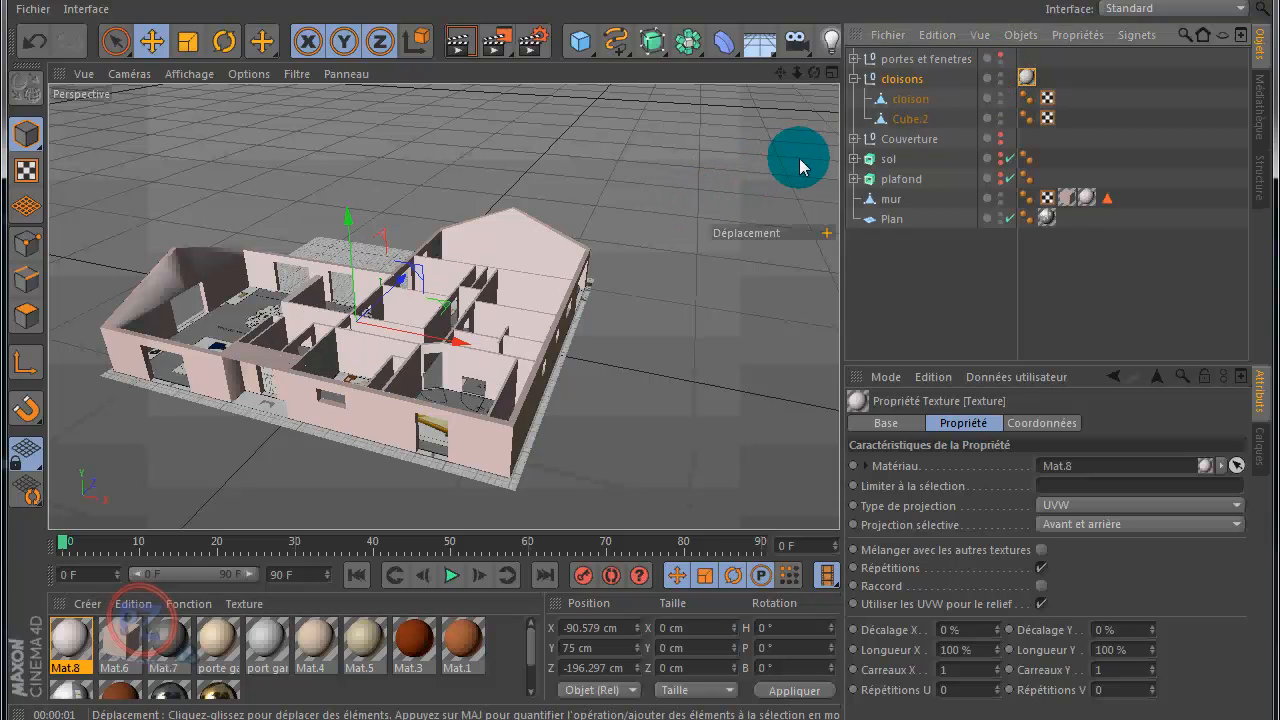
Make Couverture, sol, plafond and portes et fenetres visible again and render the view of the whole house
scroll(430, 335, "up", 1)
scroll(432, 332, "up", 2)
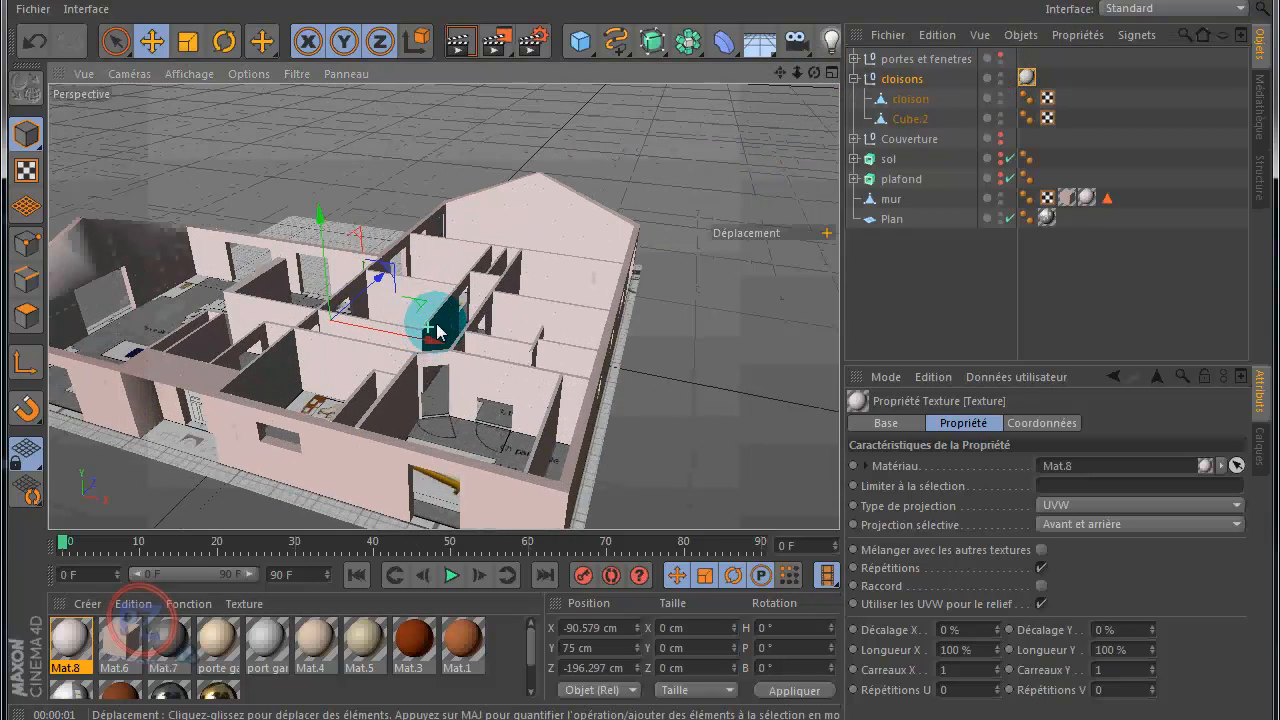
left_click_drag(781, 74, 641, 340)
left_click_drag(812, 80, 645, 340)
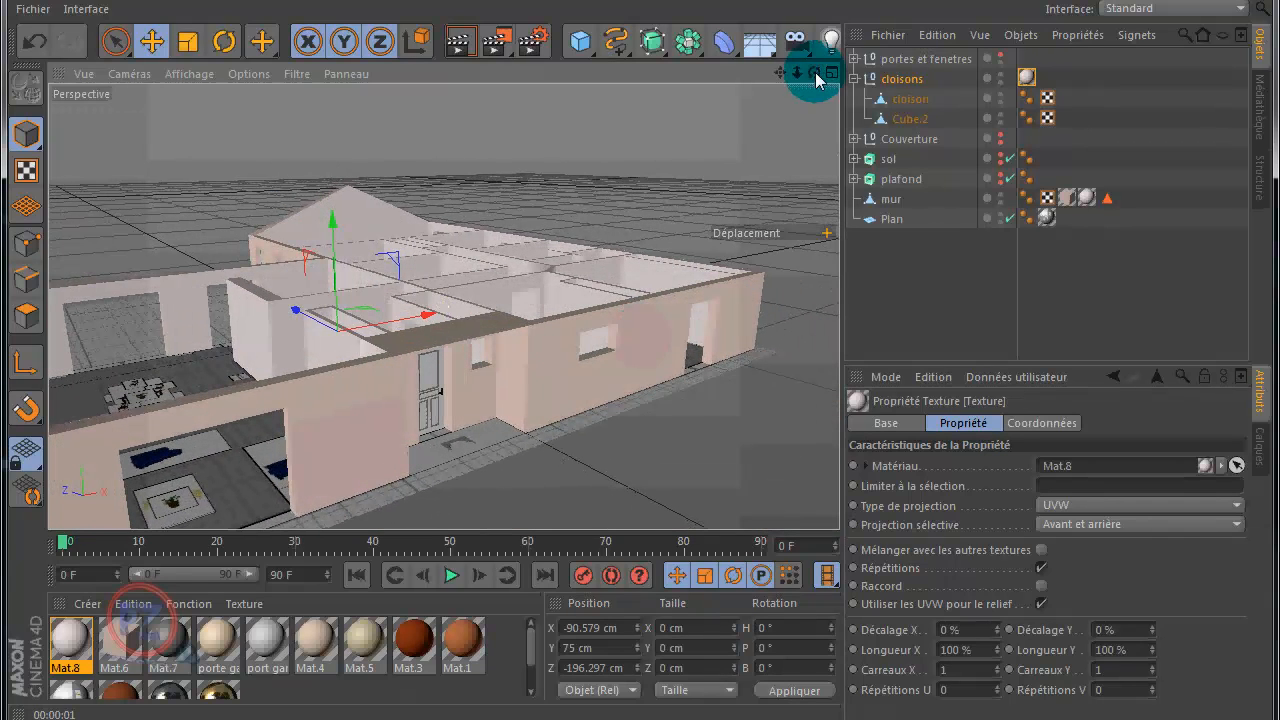
left_click(1001, 137)
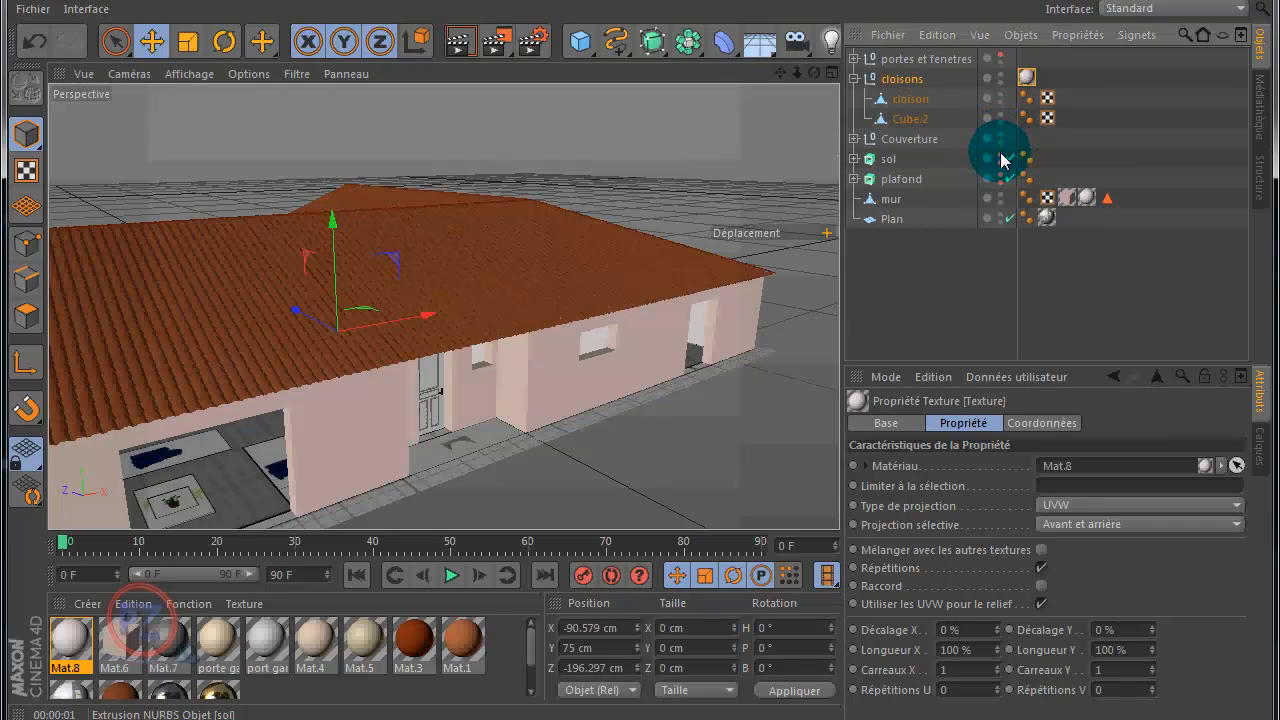
left_click(1006, 160)
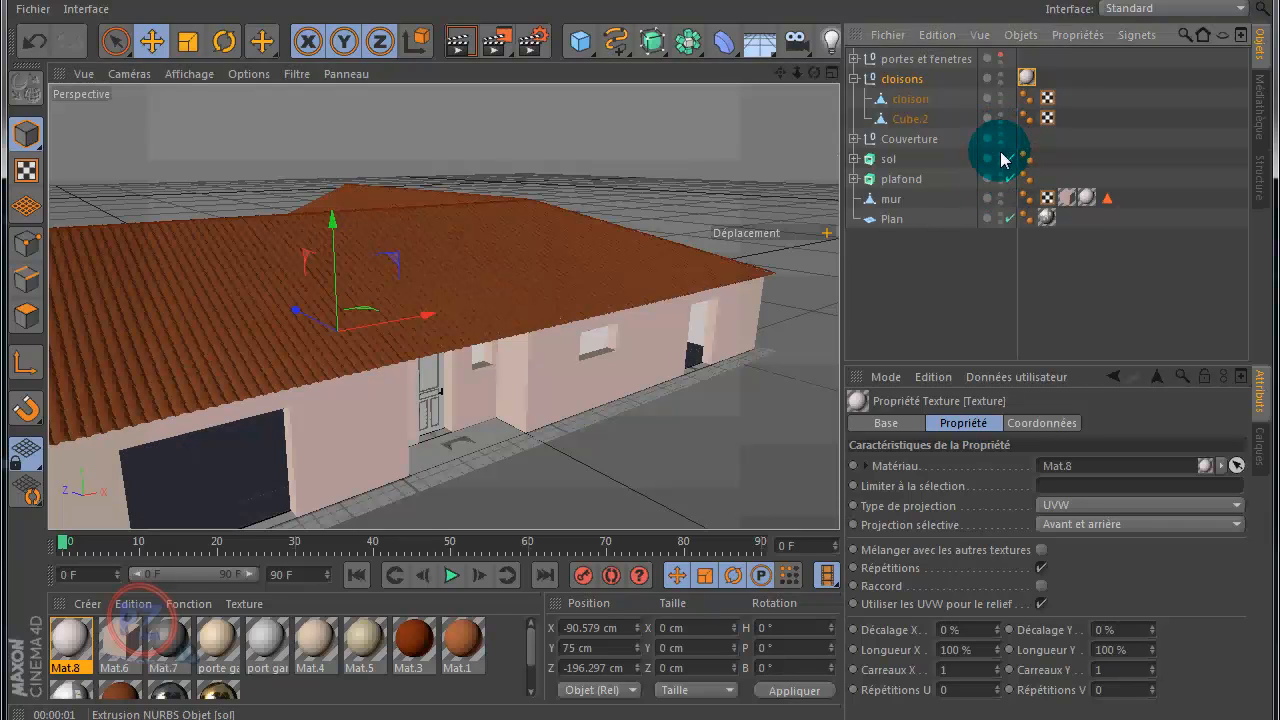
left_click(1002, 57)
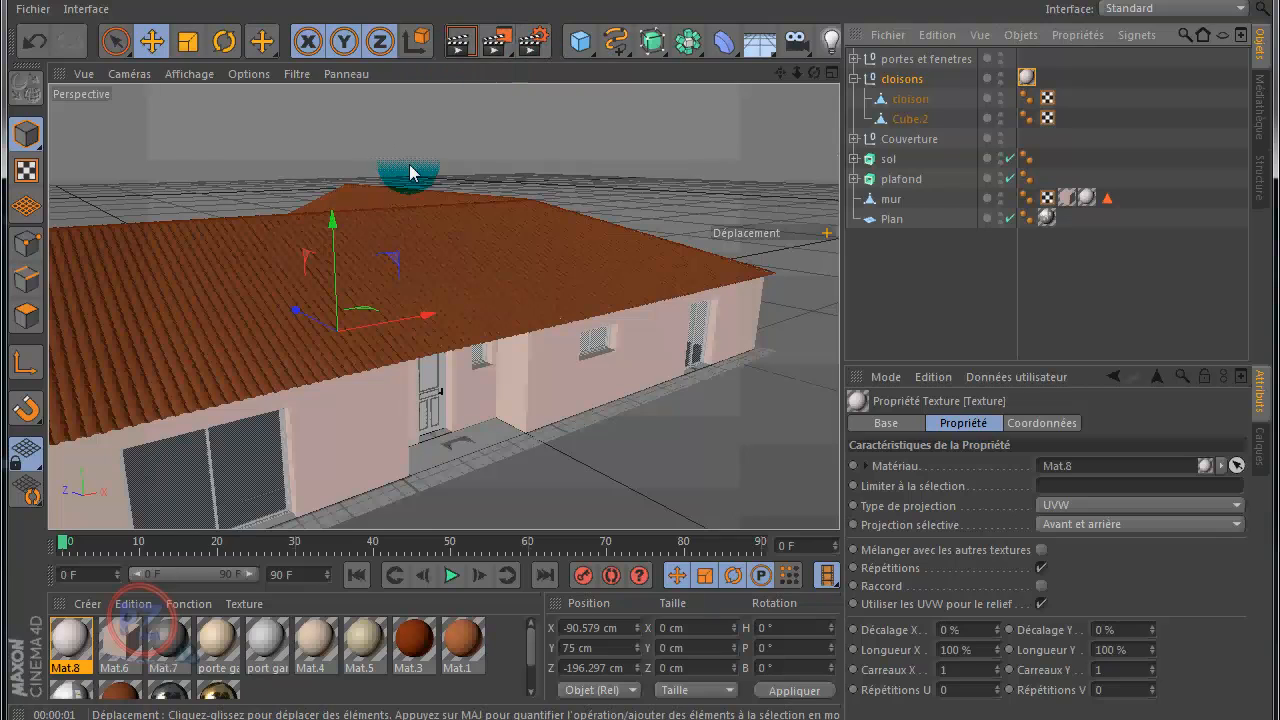
scroll(428, 163, "down", 3)
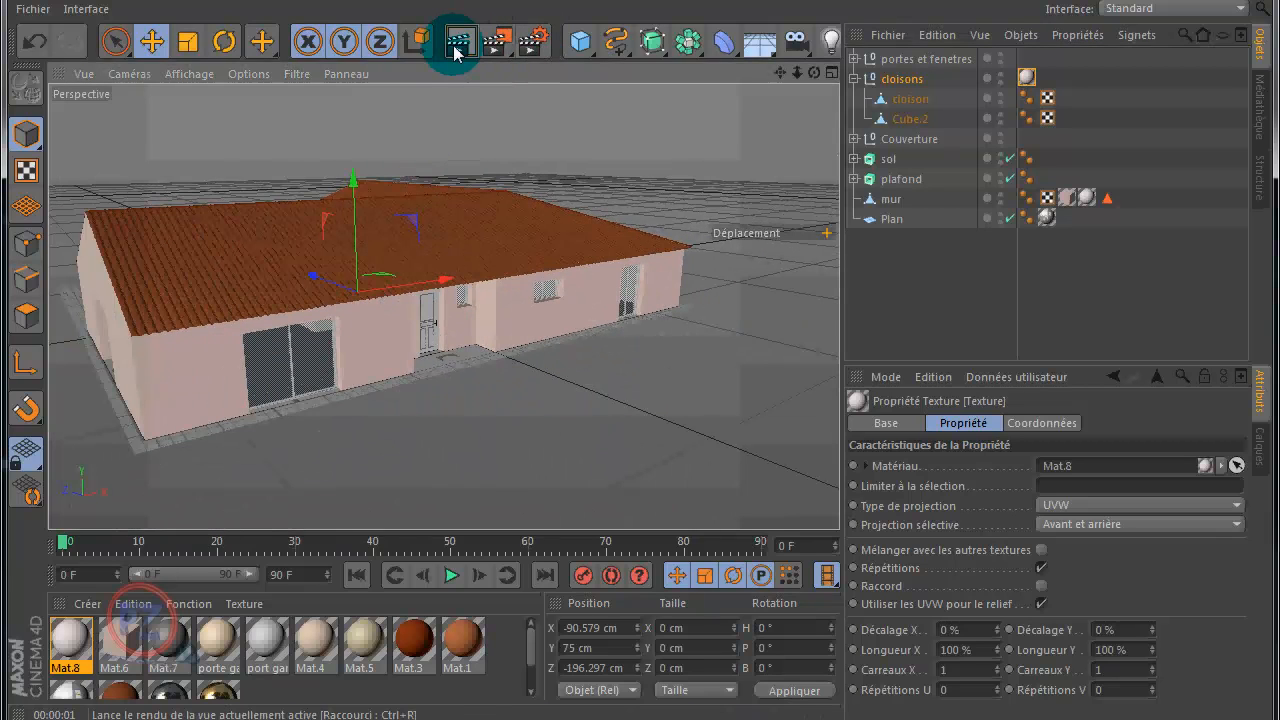
left_click(456, 50)
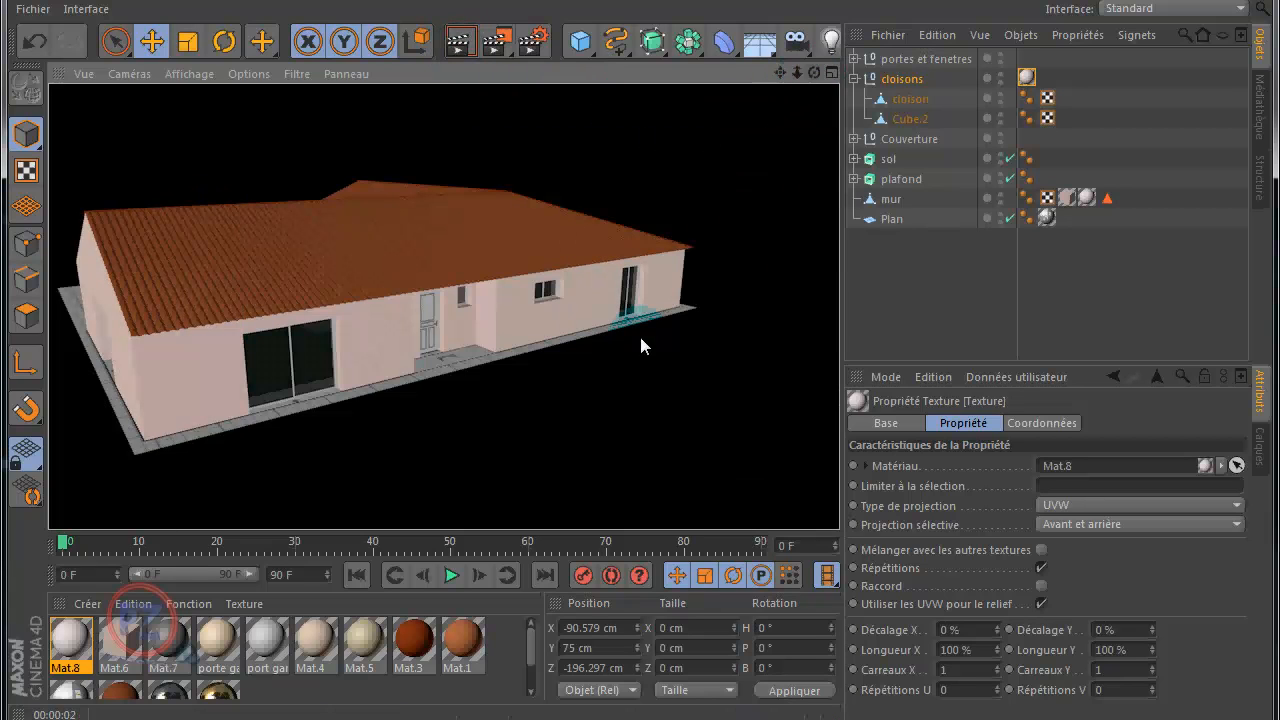
Examine the pink plaster on the exterior walls around the entrance door and its recessed corner up close
left_click_drag(640, 334, 515, 320, "alt")
left_click(488, 330)
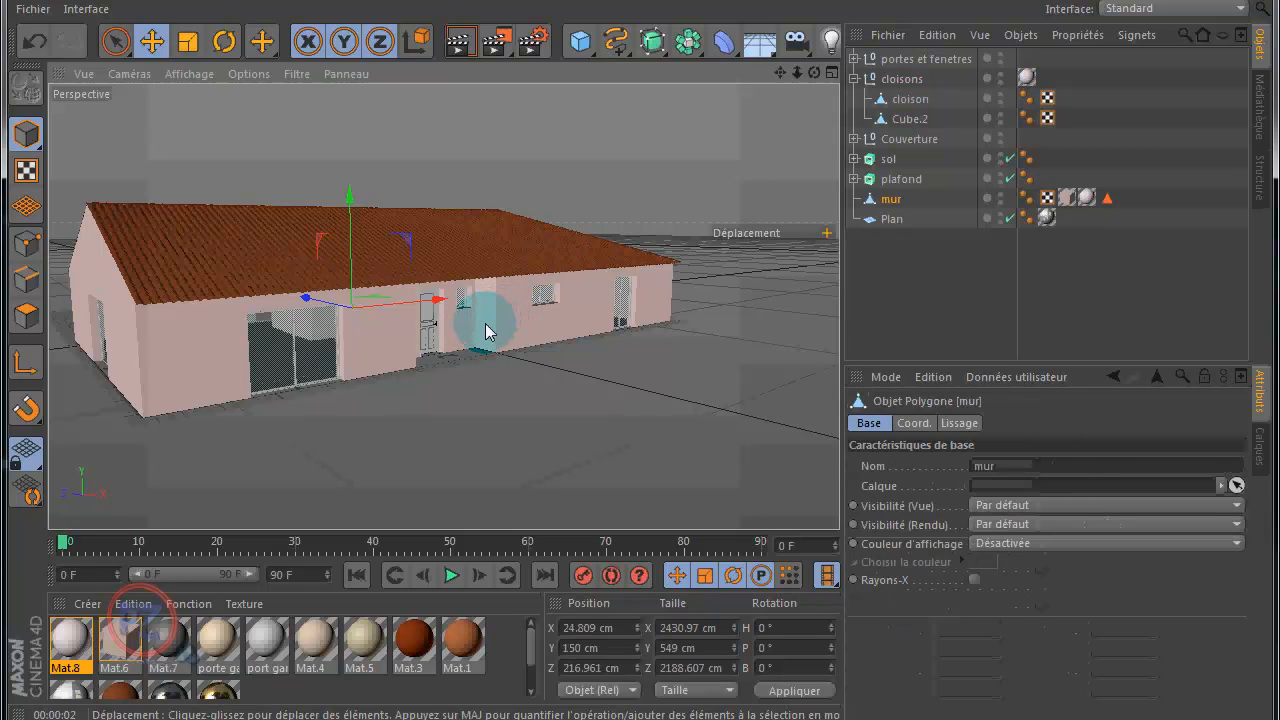
scroll(488, 330, "up", 8)
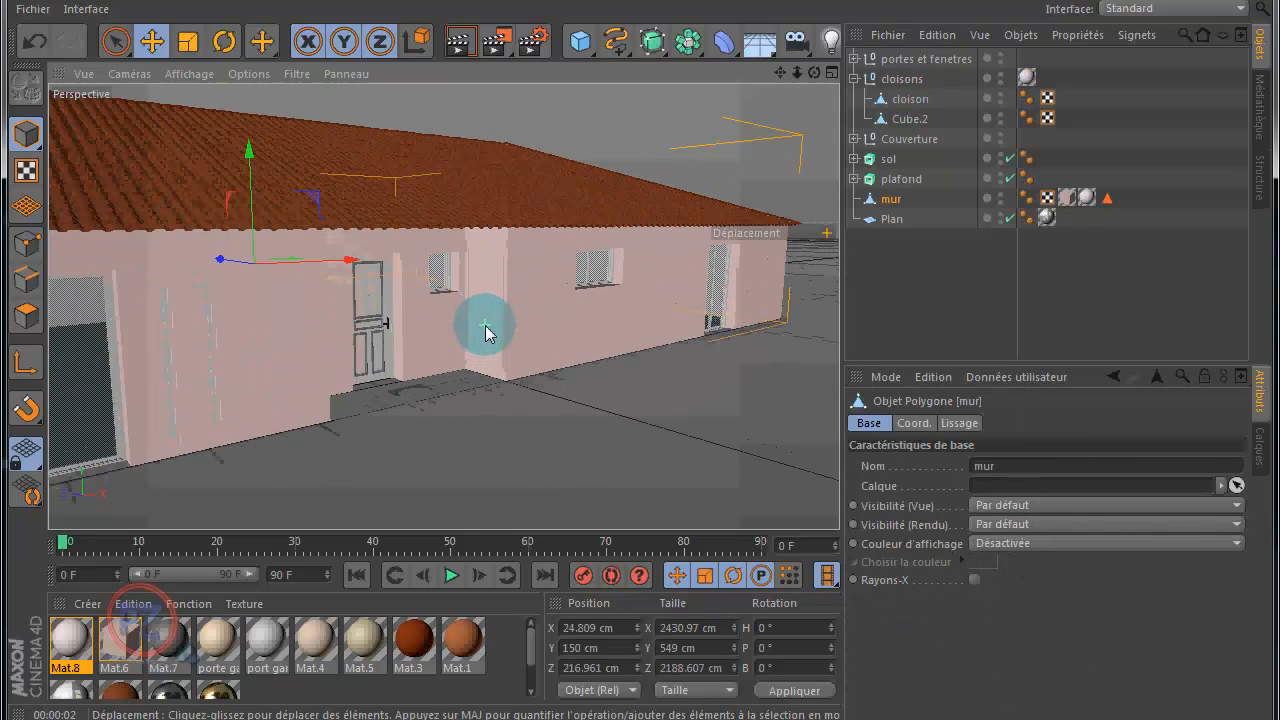
scroll(485, 325, "up", 8)
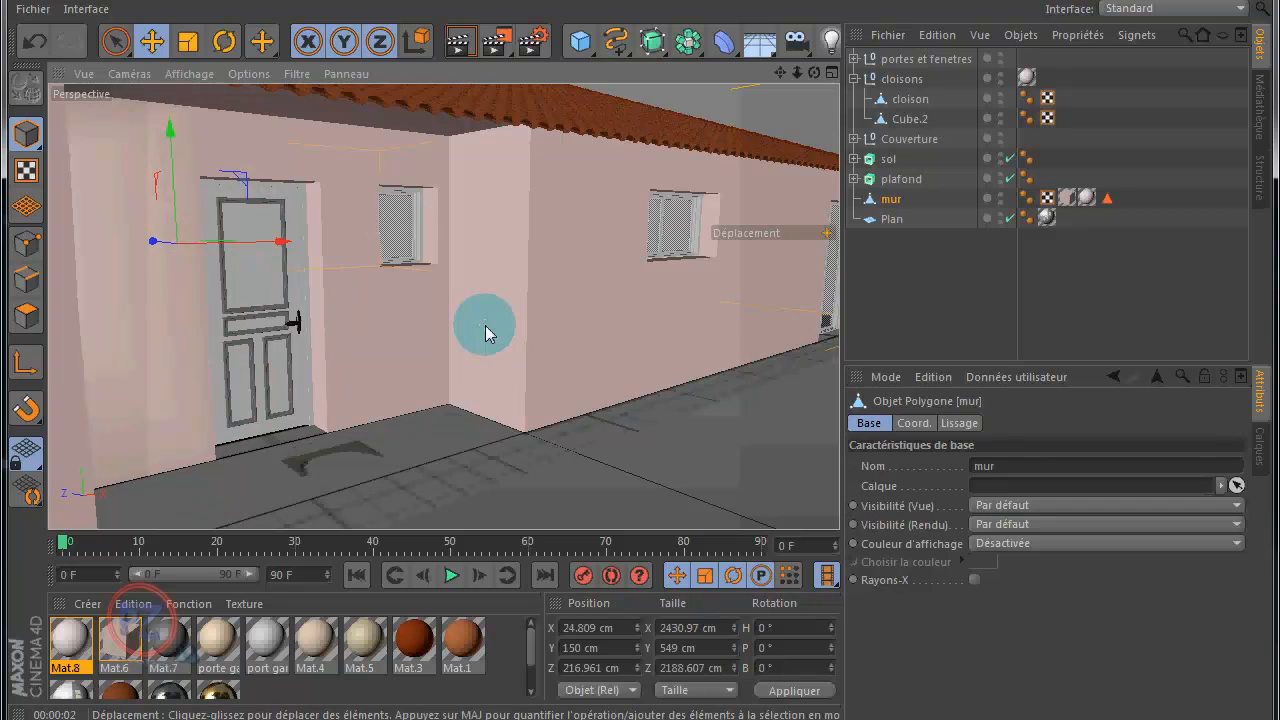
scroll(485, 333, "up", 2)
scroll(485, 330, "up", 3)
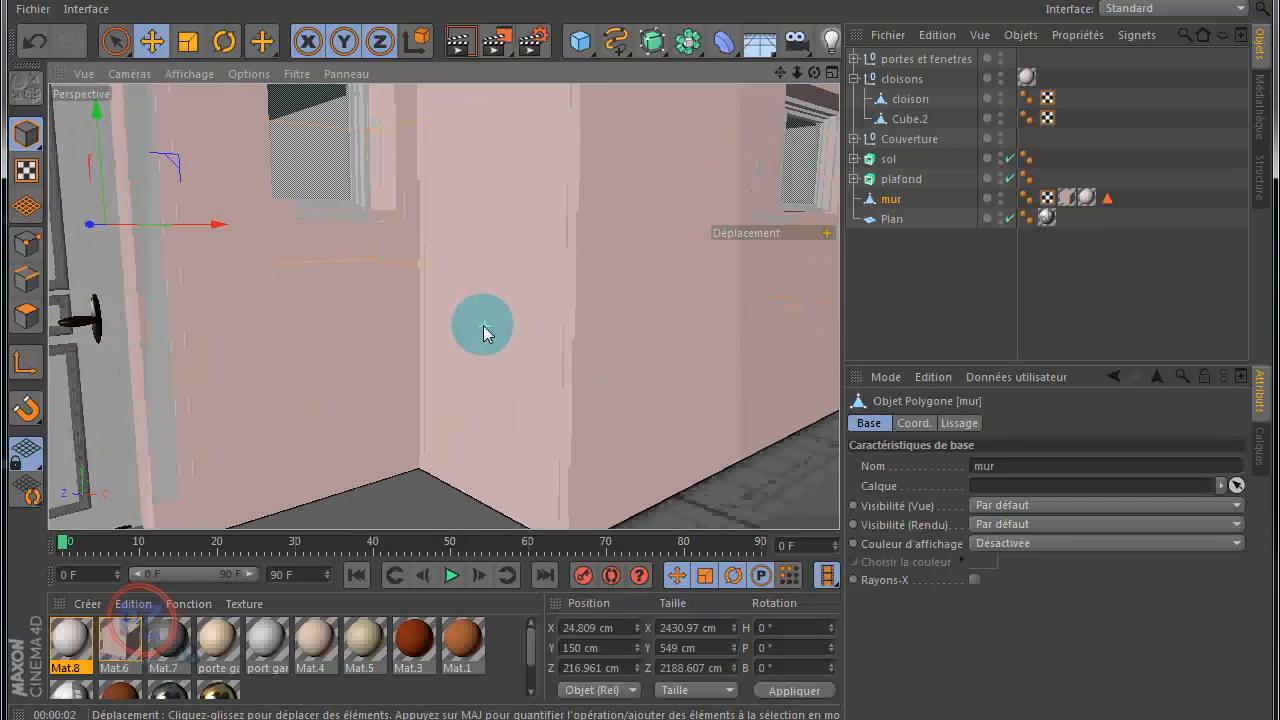
left_click_drag(647, 337, 632, 335, "alt")
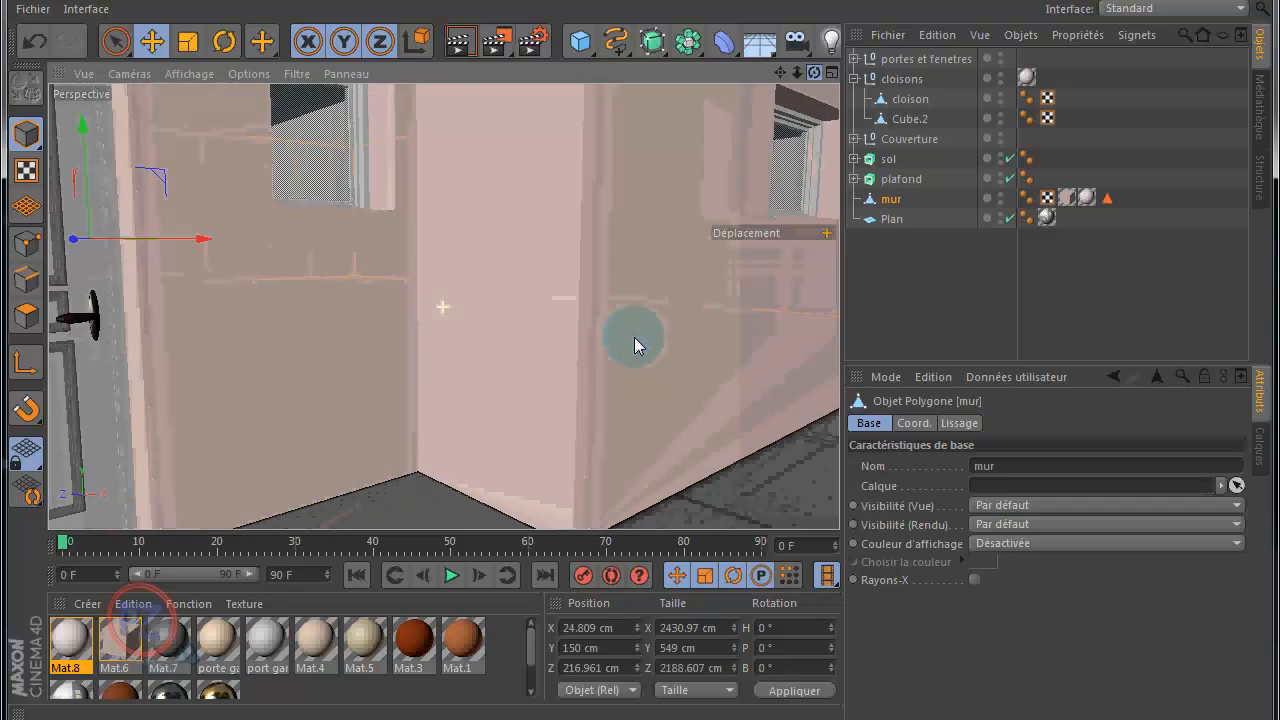
left_click_drag(635, 338, 637, 338)
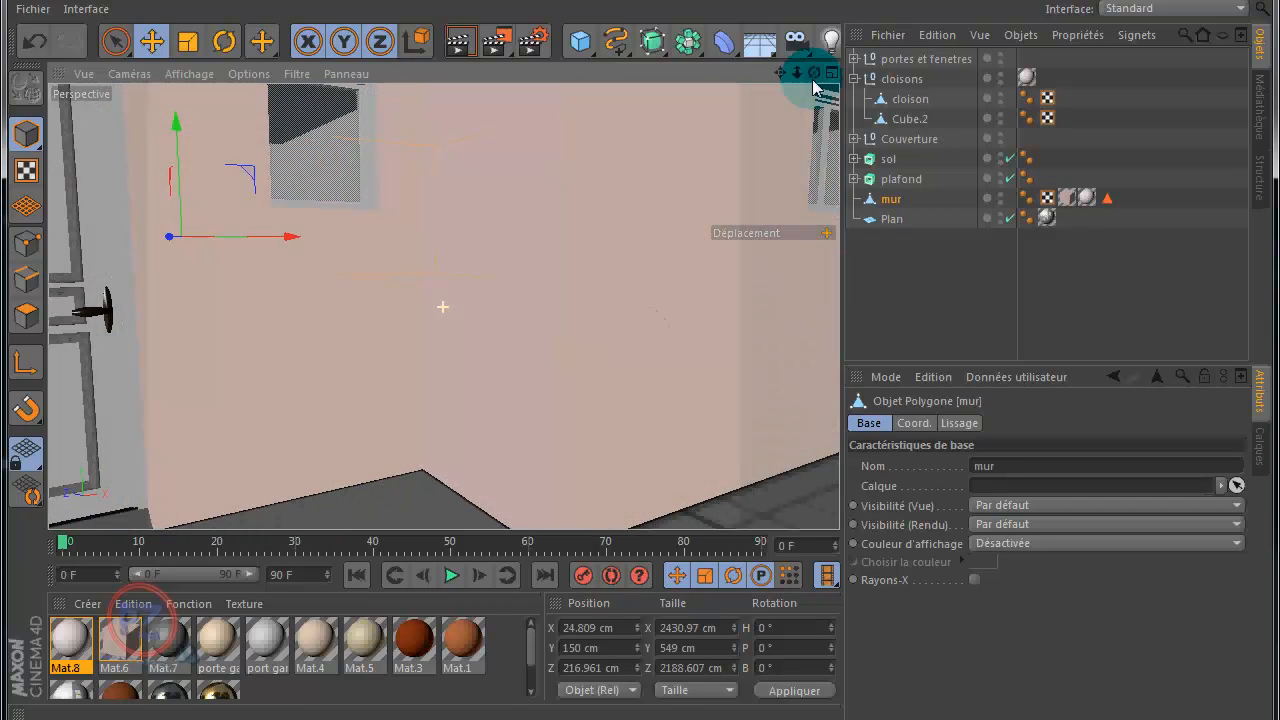
scroll(526, 248, "down", 4)
scroll(523, 276, "down", 8)
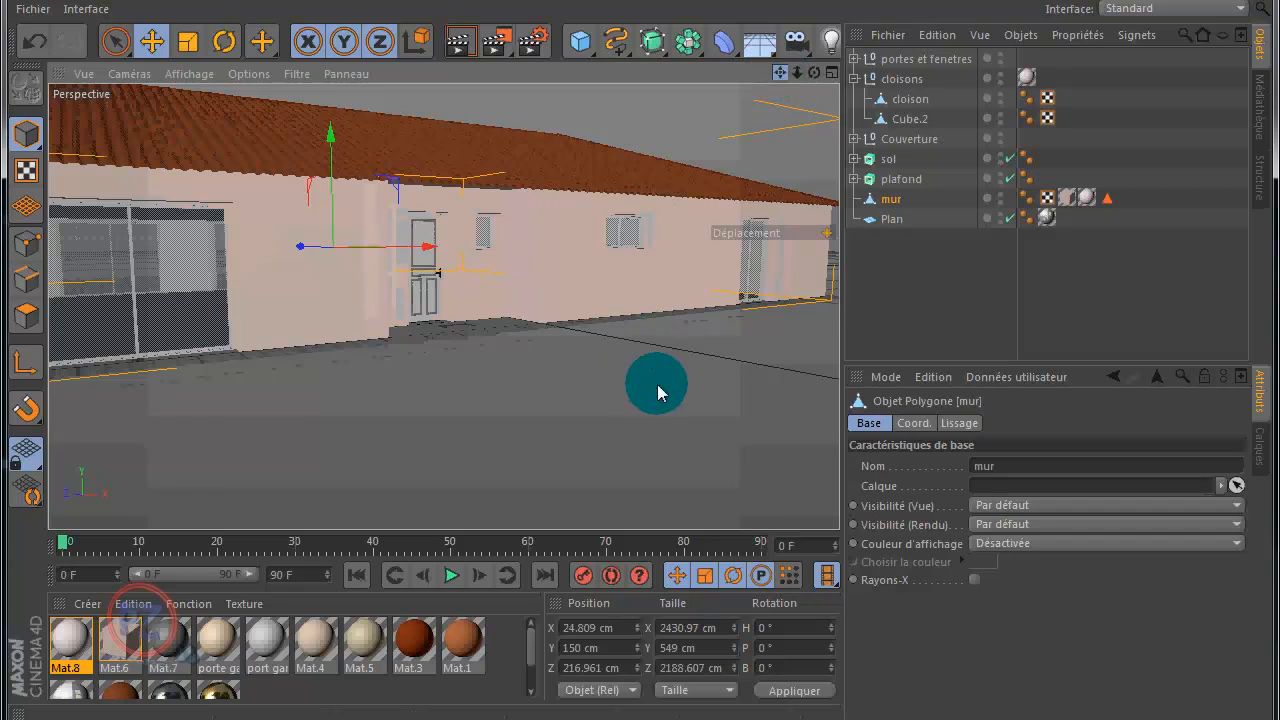
left_click_drag(646, 285, 643, 343, "alt")
scroll(692, 187, "down", 1)
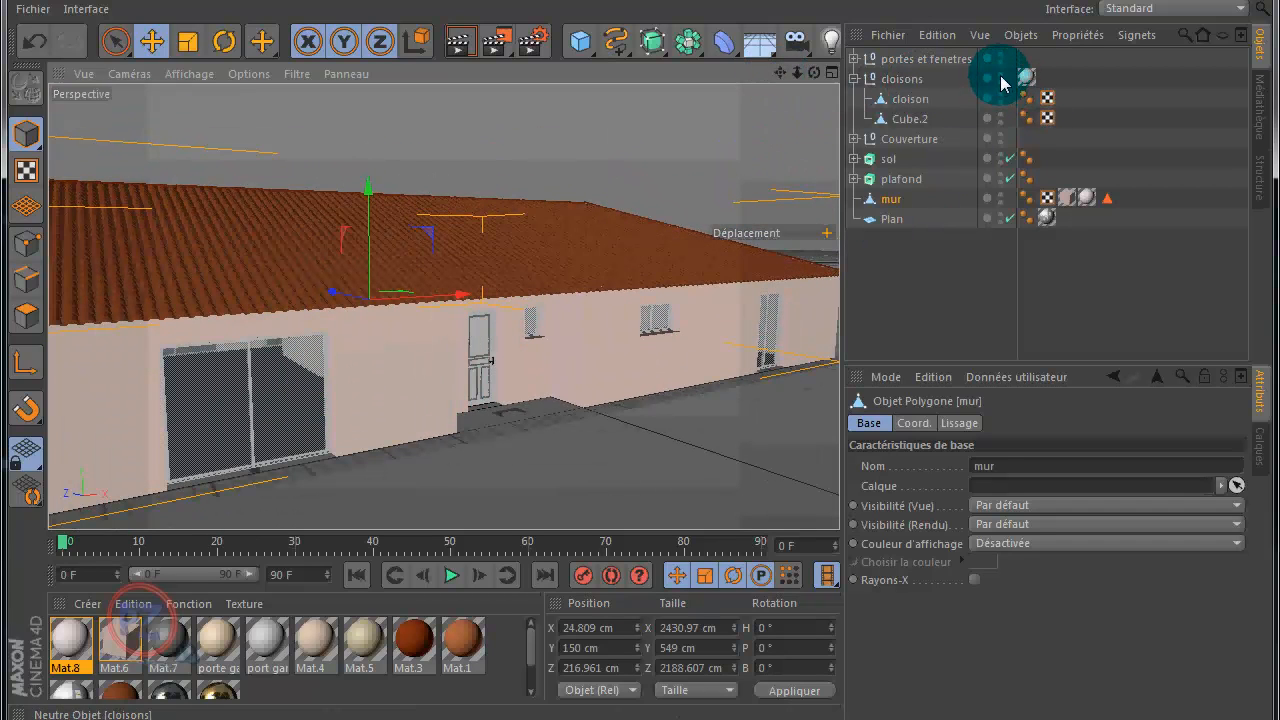
Hide Couverture, sol and plafond in the viewport, and add a cube primitive in the Haut view
left_click(1001, 134)
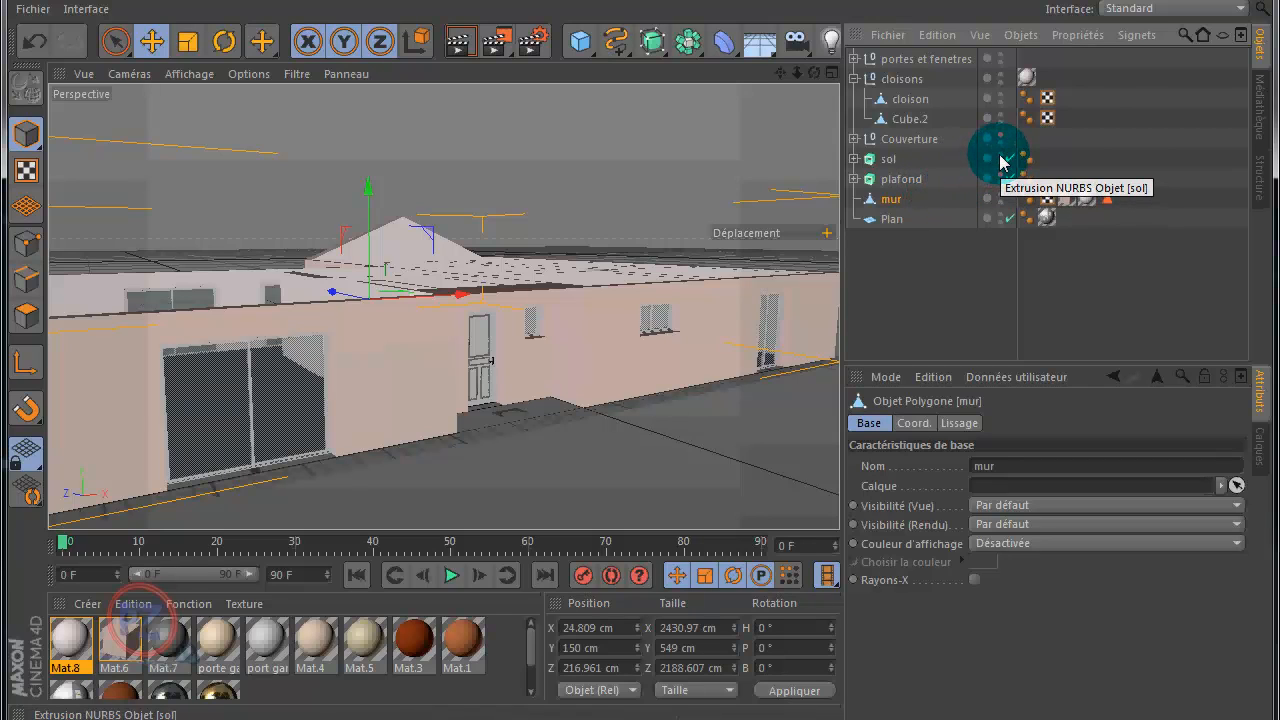
middle_click(649, 176)
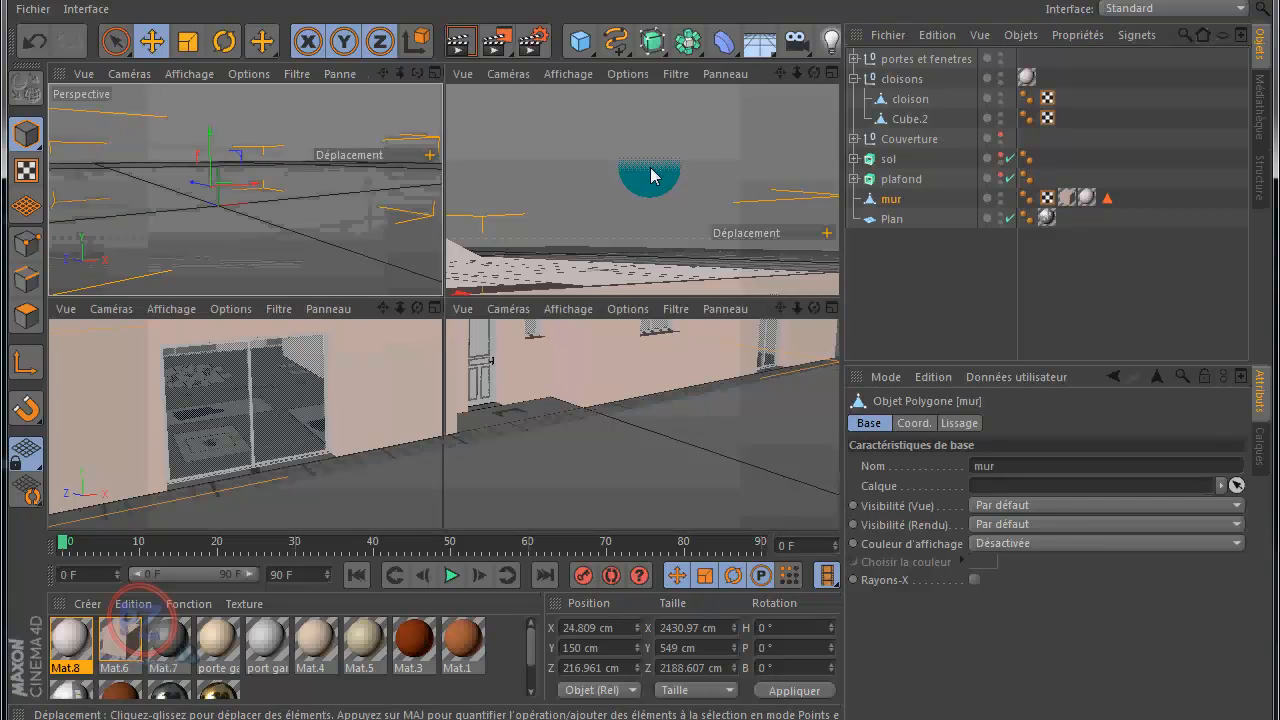
middle_click(652, 176)
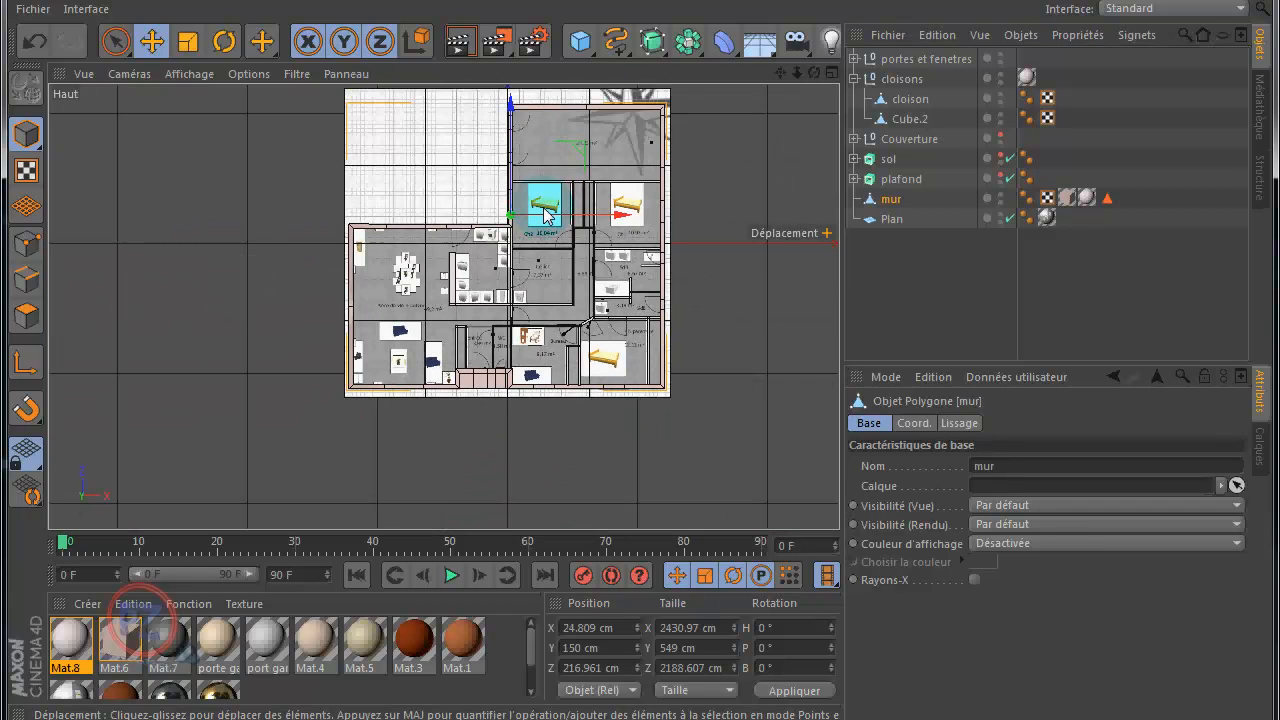
scroll(547, 213, "up", 2)
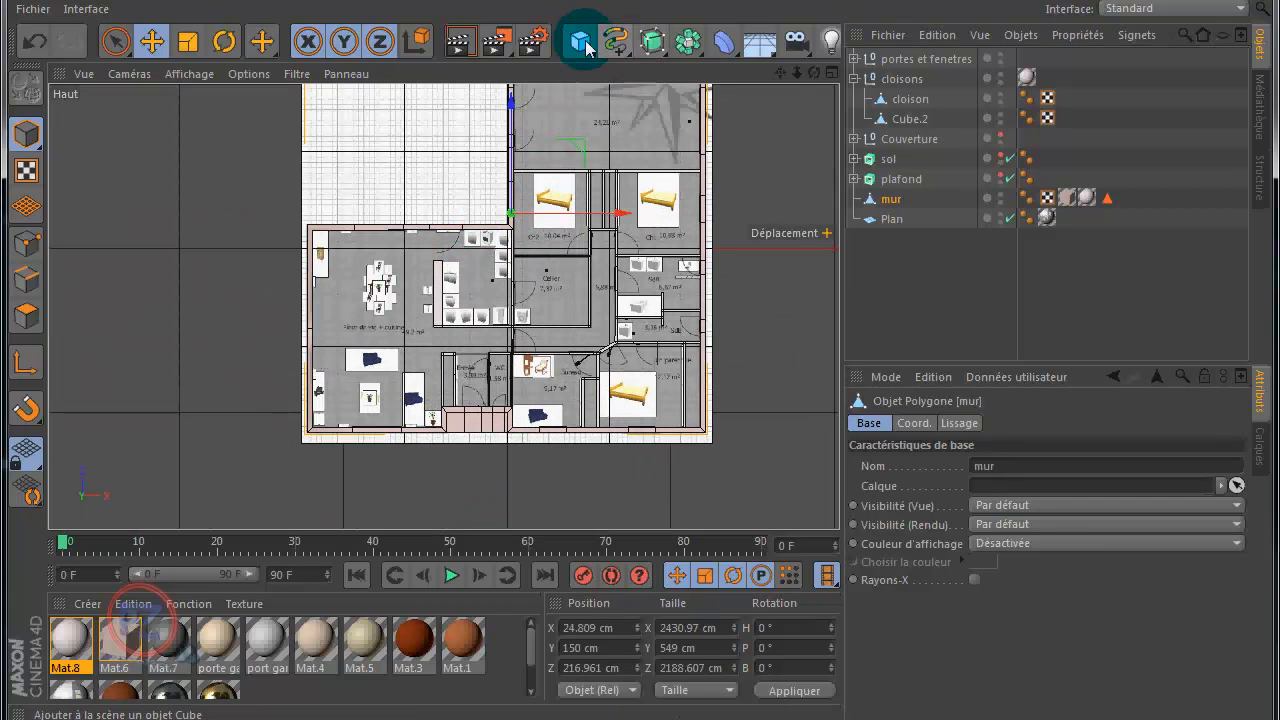
left_click(578, 44)
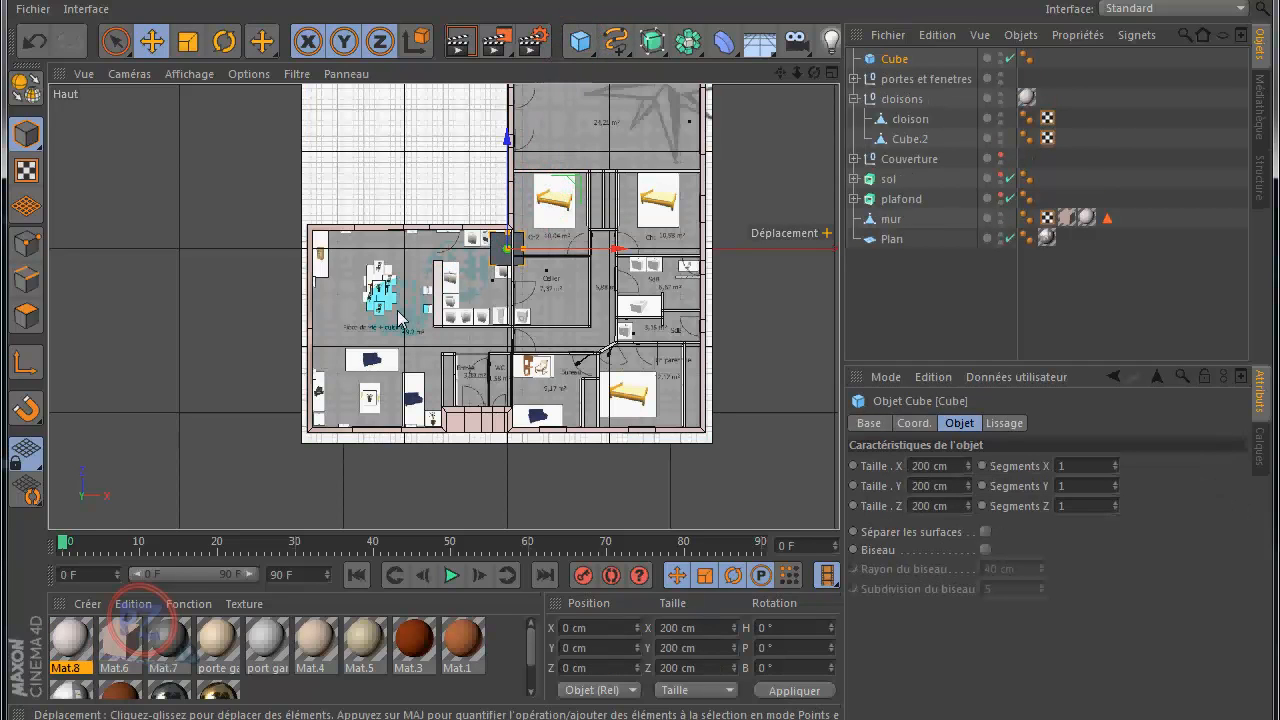
Turn on Rayons-X for the mur object and view the see-through walls in the Perspective view
left_click(890, 218)
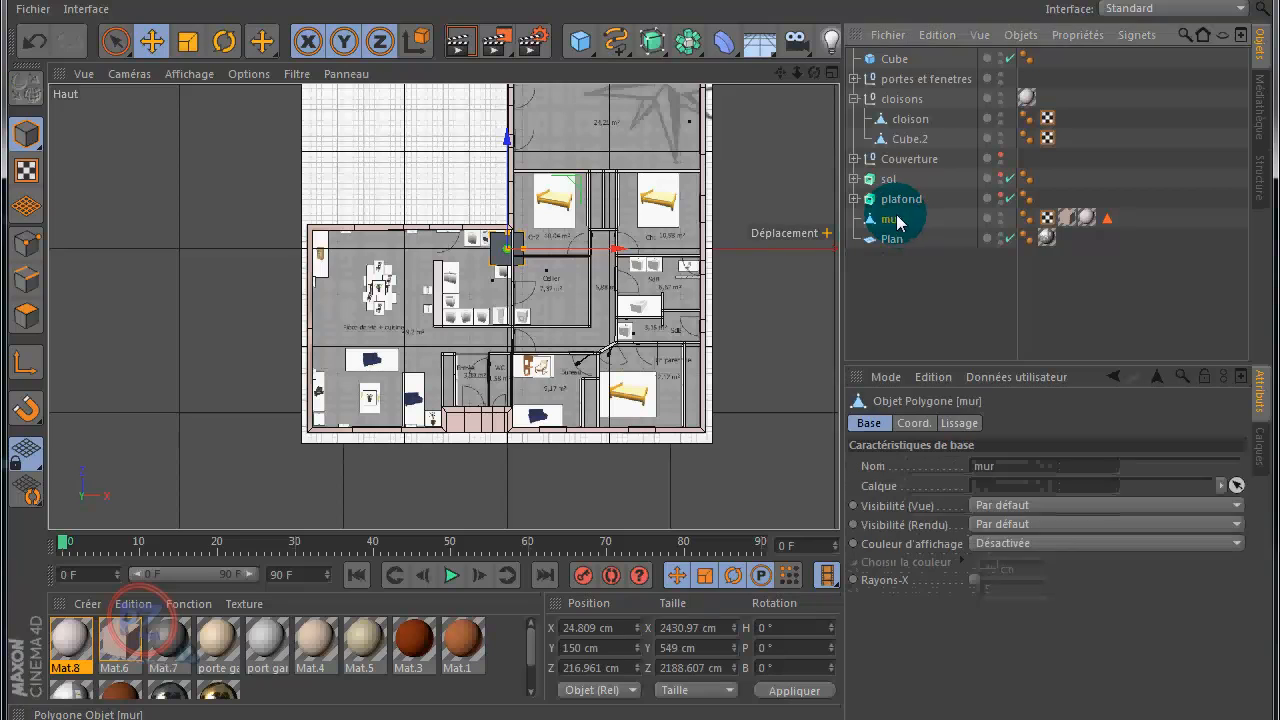
left_click(975, 581)
scroll(610, 210, "up", 4)
scroll(514, 205, "up", 4)
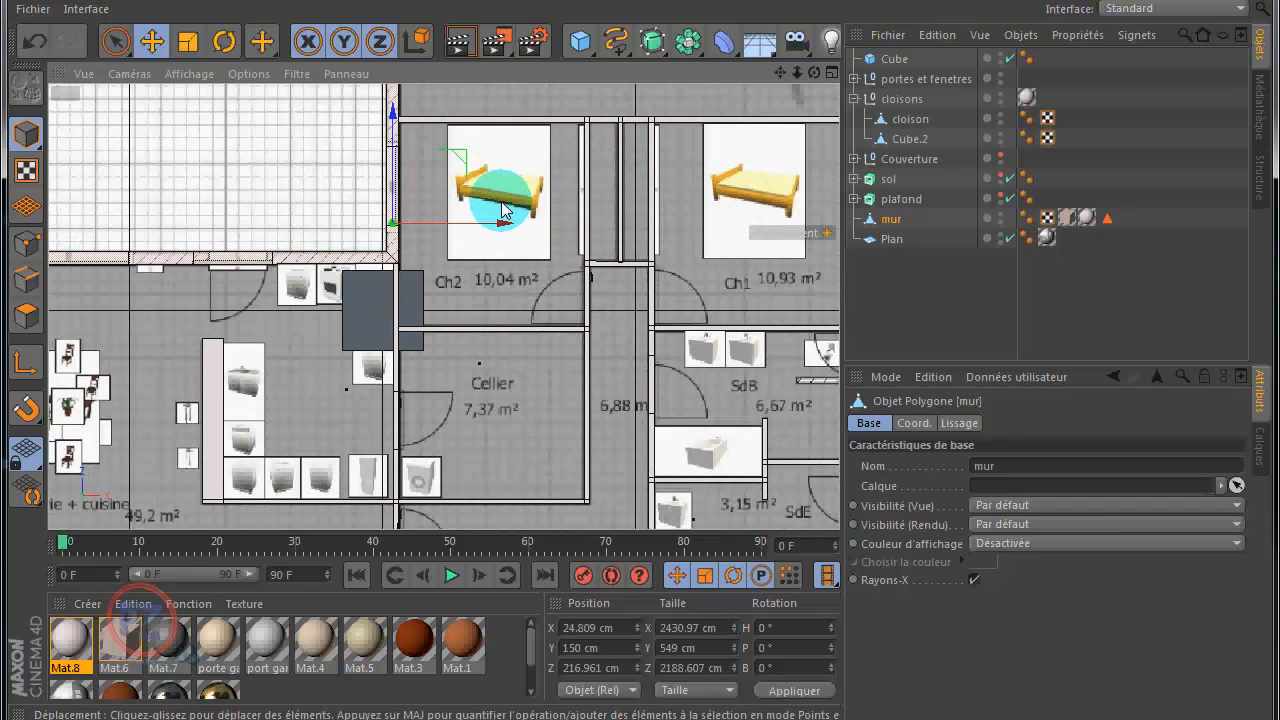
scroll(503, 210, "down", 2)
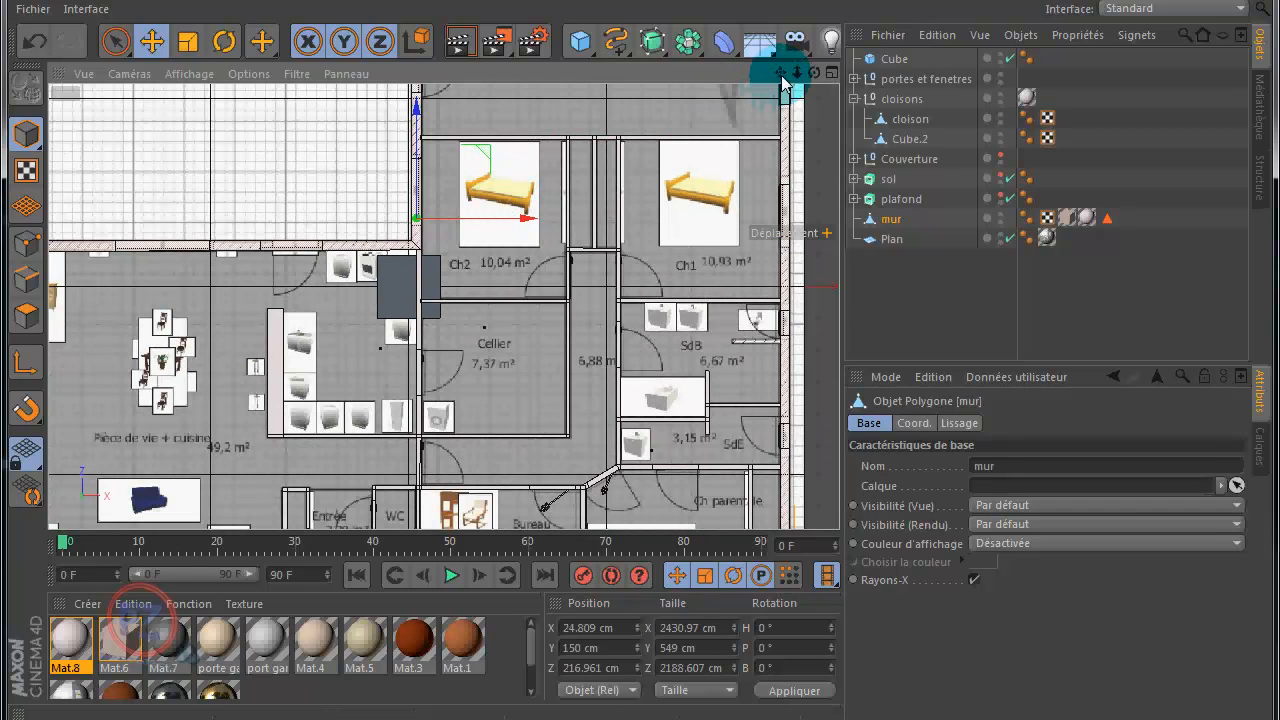
left_click_drag(781, 74, 121, 200)
middle_click(121, 200)
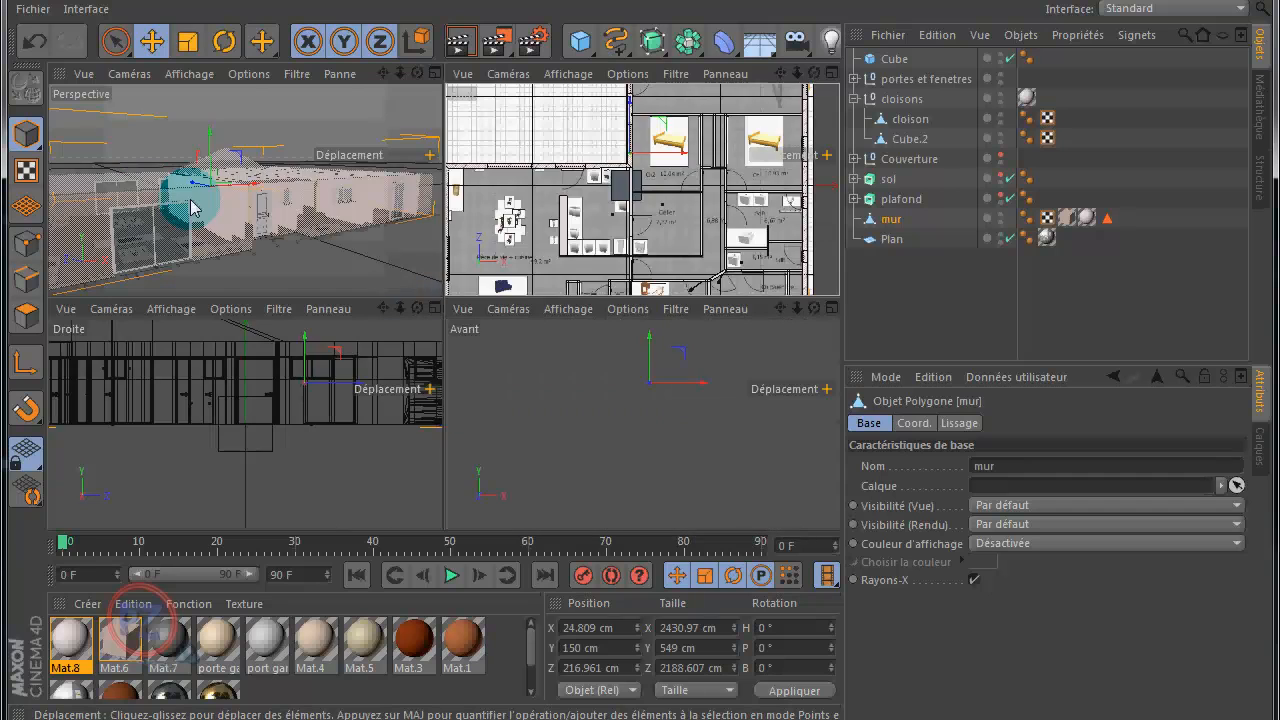
middle_click(353, 200)
scroll(457, 201, "down", 3)
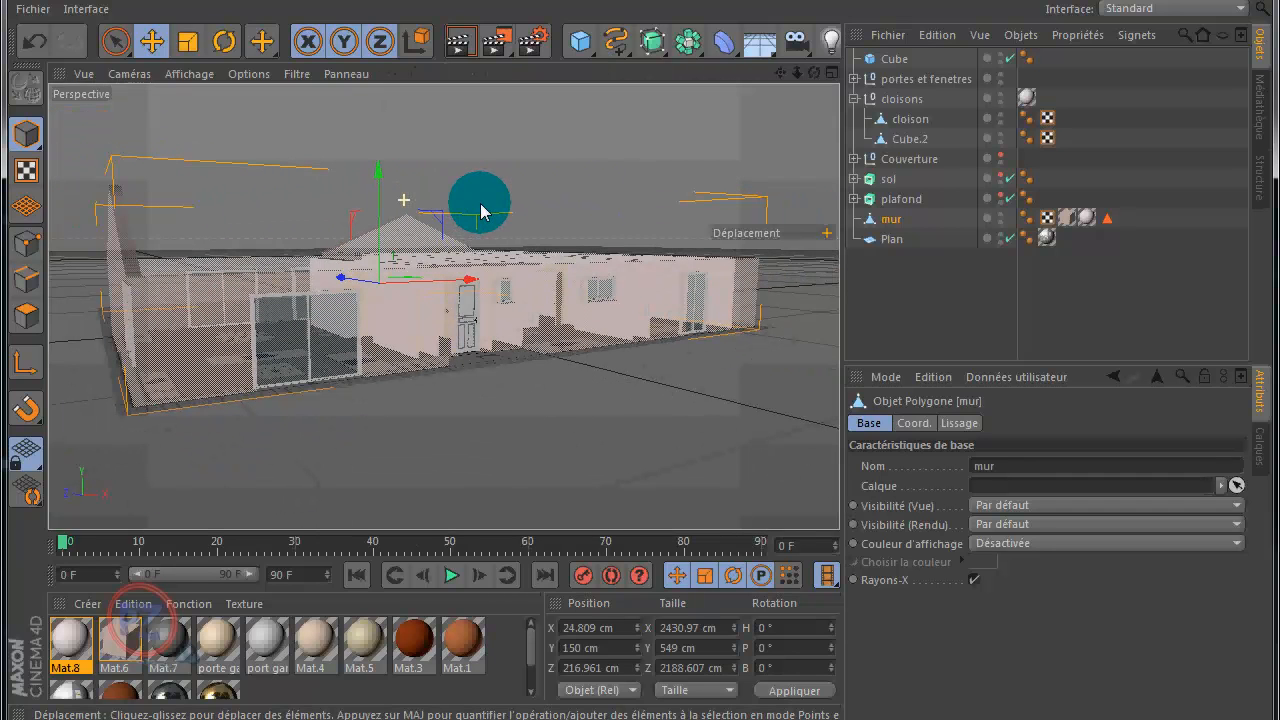
left_click_drag(820, 76, 640, 343)
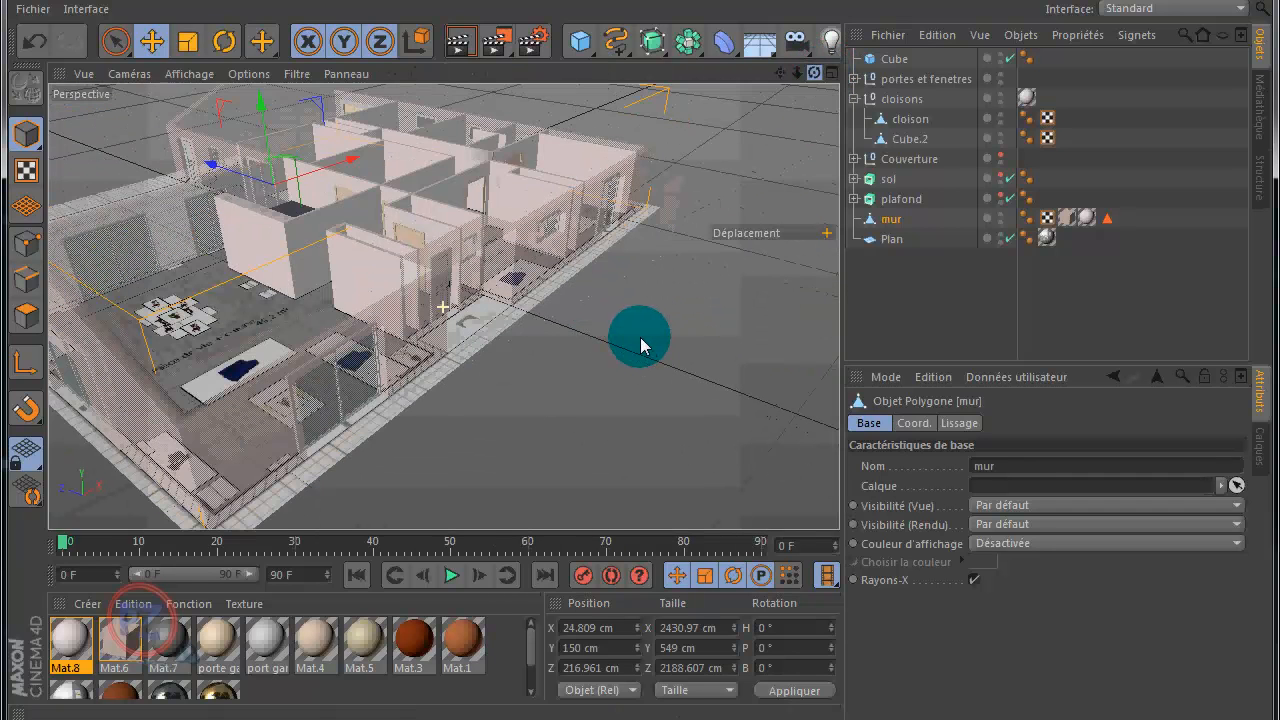
left_click_drag(366, 162, 255, 208)
left_click(35, 45)
left_click(36, 42)
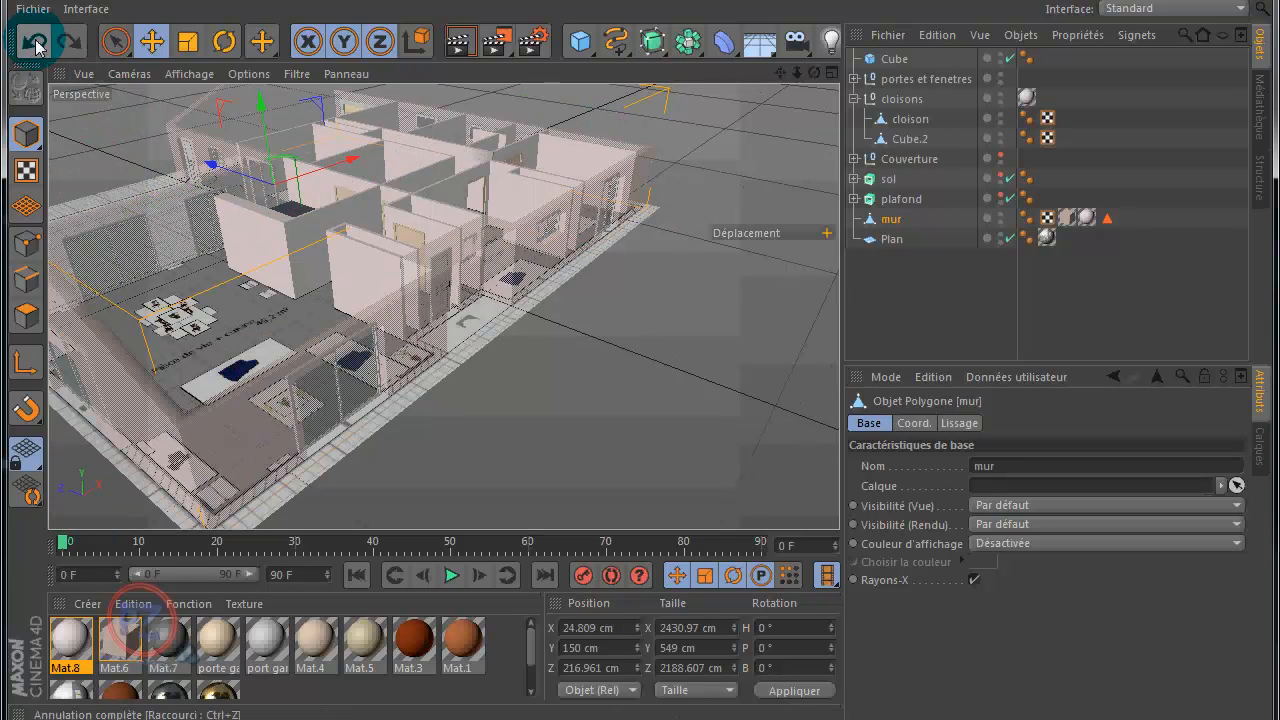
Move the cube to the open area outside the house, at about X -45 cm and Z 663 cm, and show the Haut view
left_click(895, 59)
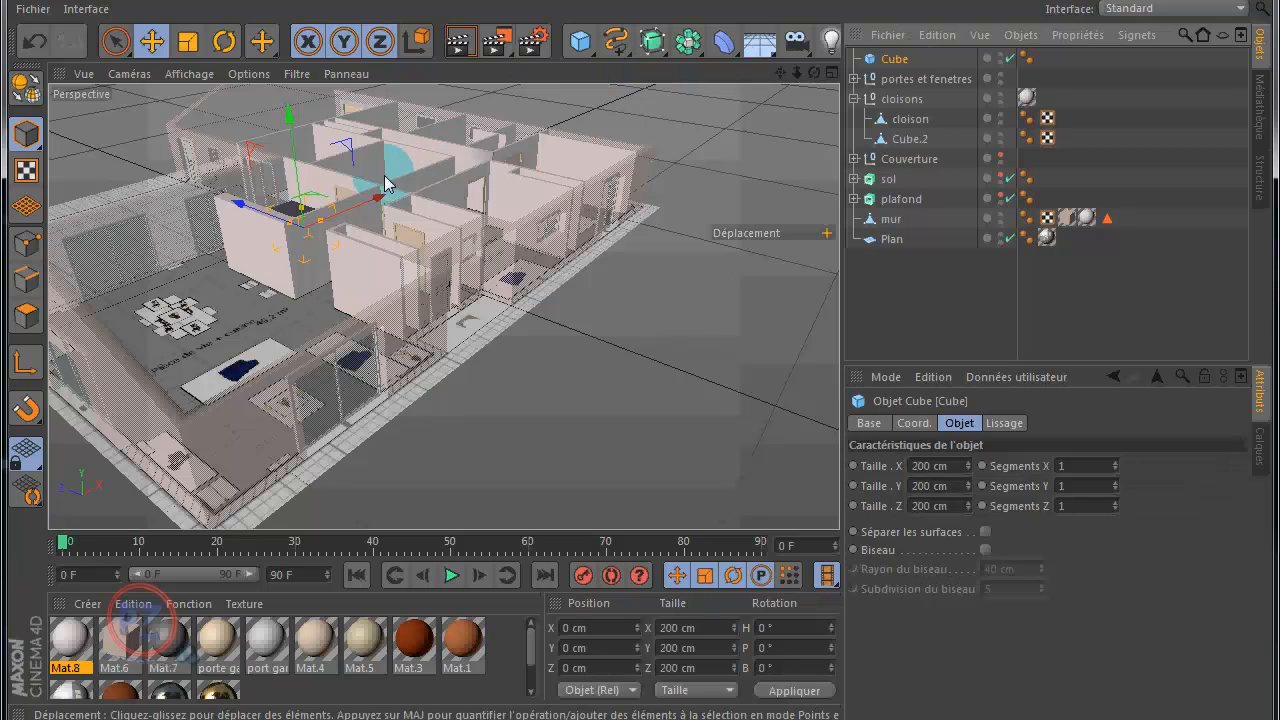
left_click_drag(447, 220, 228, 294)
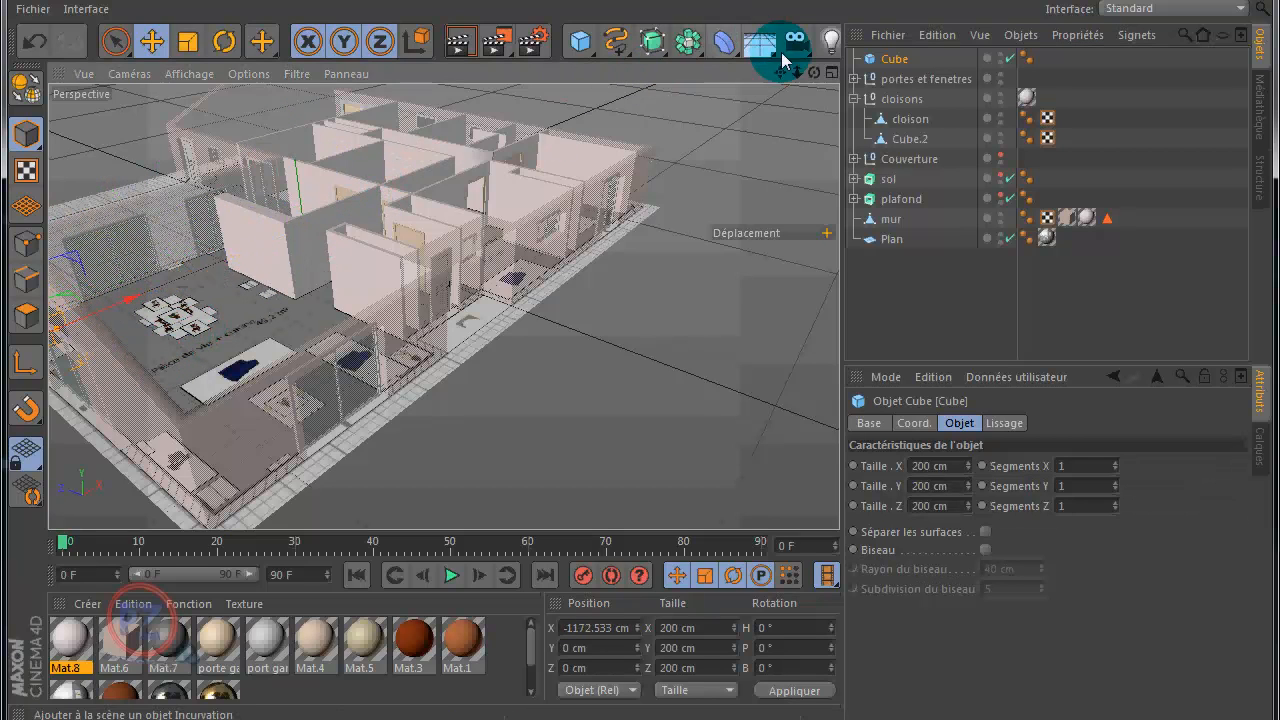
mouse_move(780, 74)
left_mouse_down()
mouse_move(642, 338)
mouse_move(780, 74)
left_mouse_up()
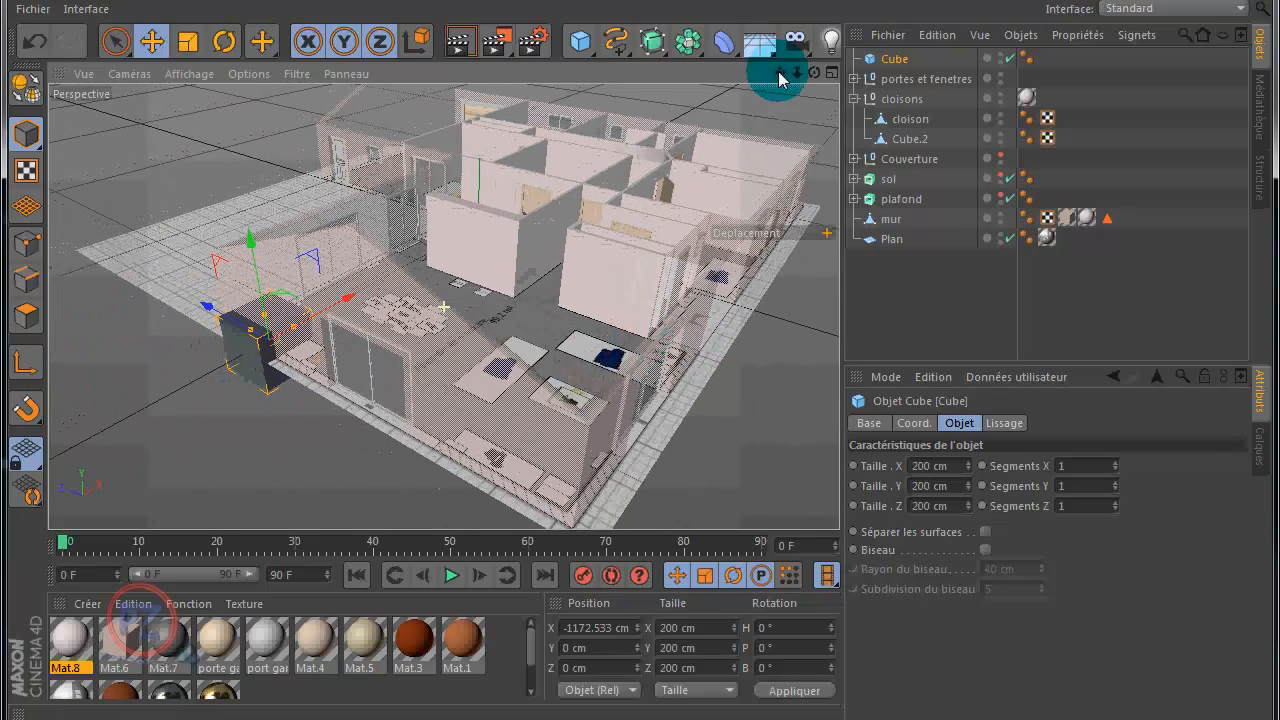
scroll(562, 240, "down", 5)
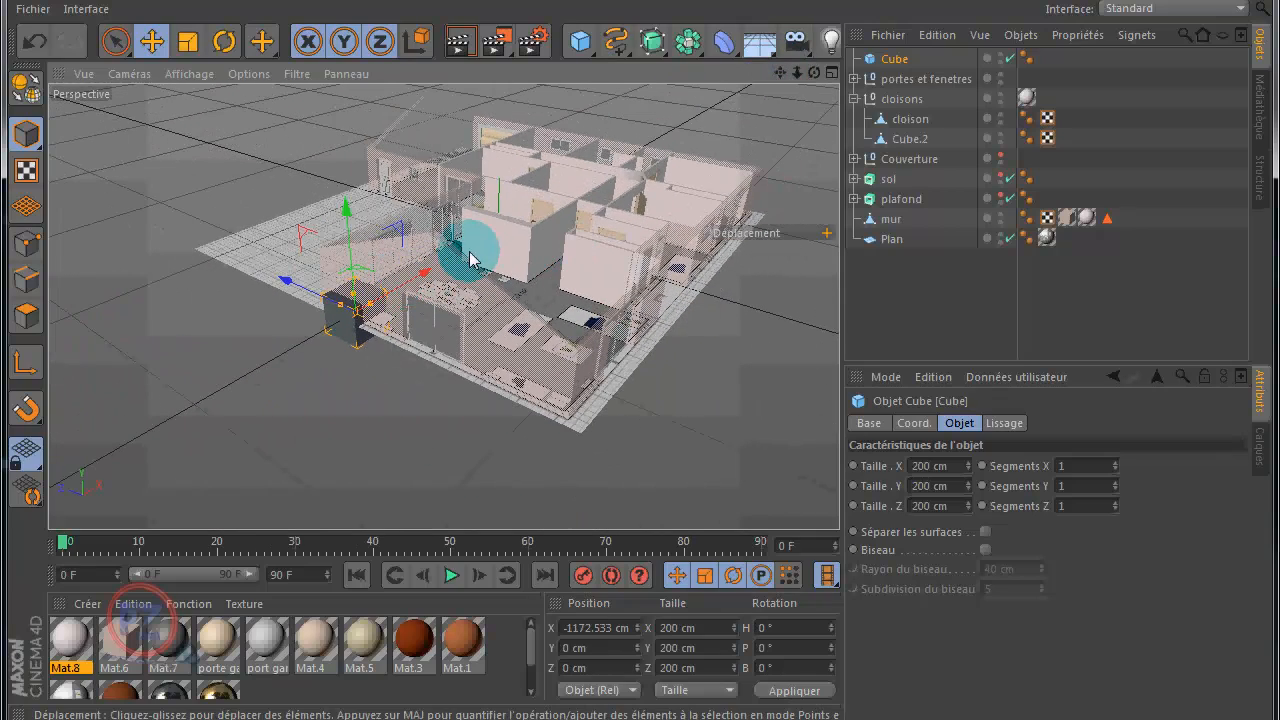
left_click_drag(814, 73, 640, 337)
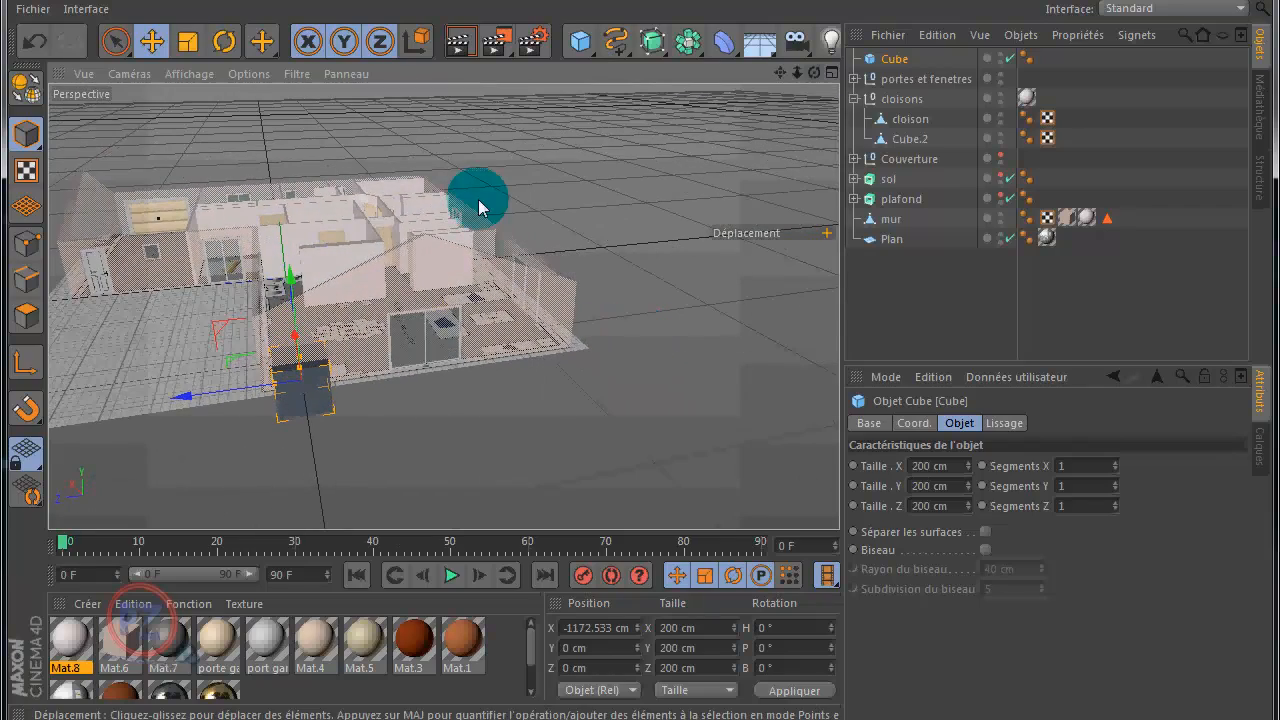
left_click_drag(776, 70, 640, 337)
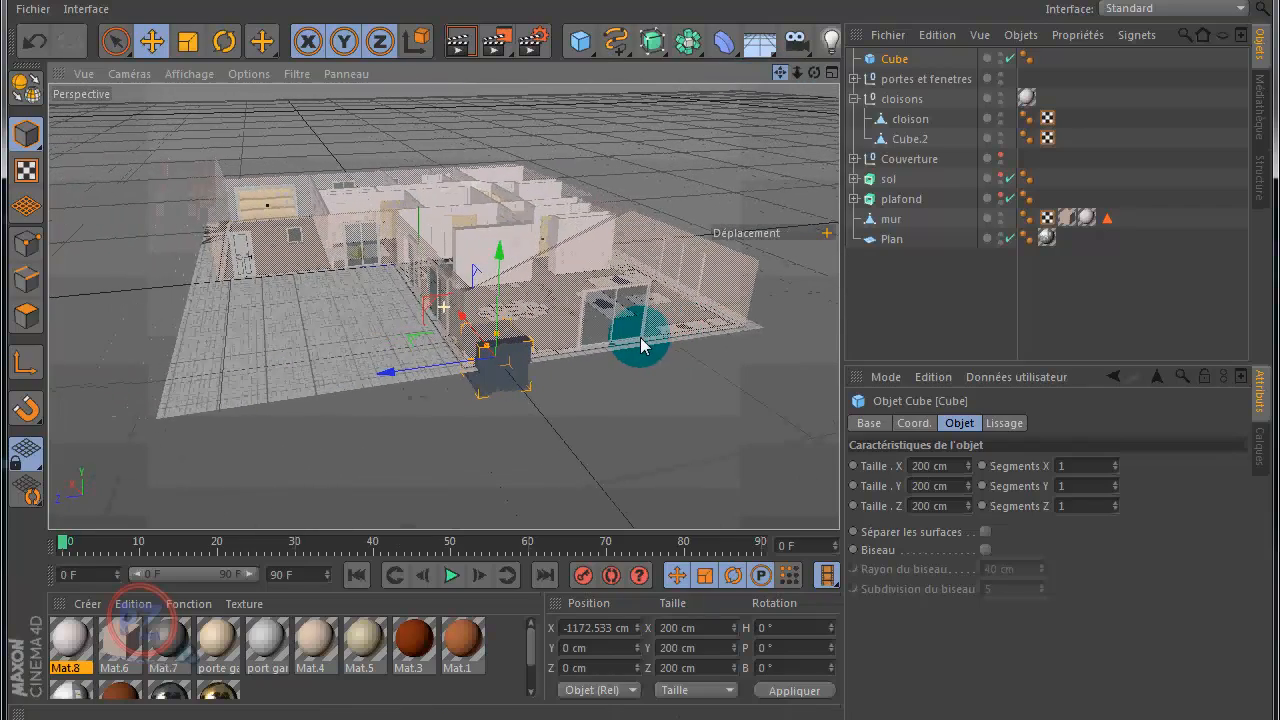
left_click_drag(381, 367, 293, 260)
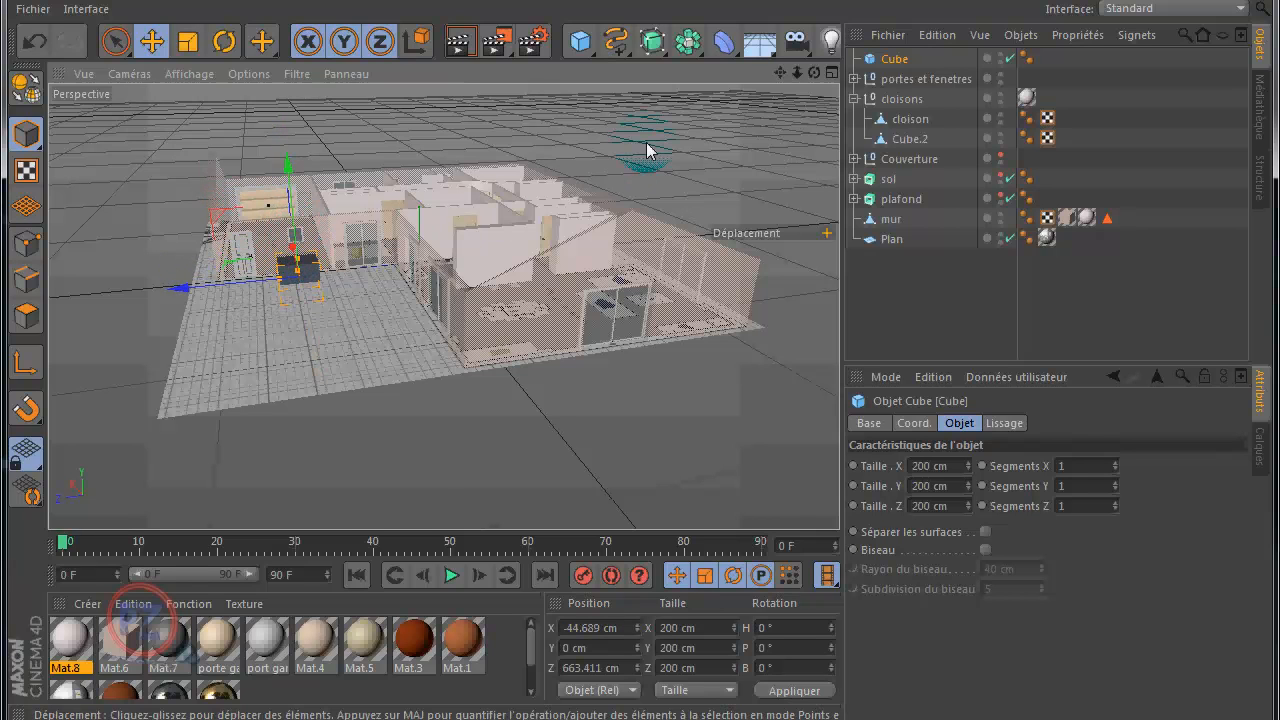
middle_click(645, 148)
middle_click(563, 168)
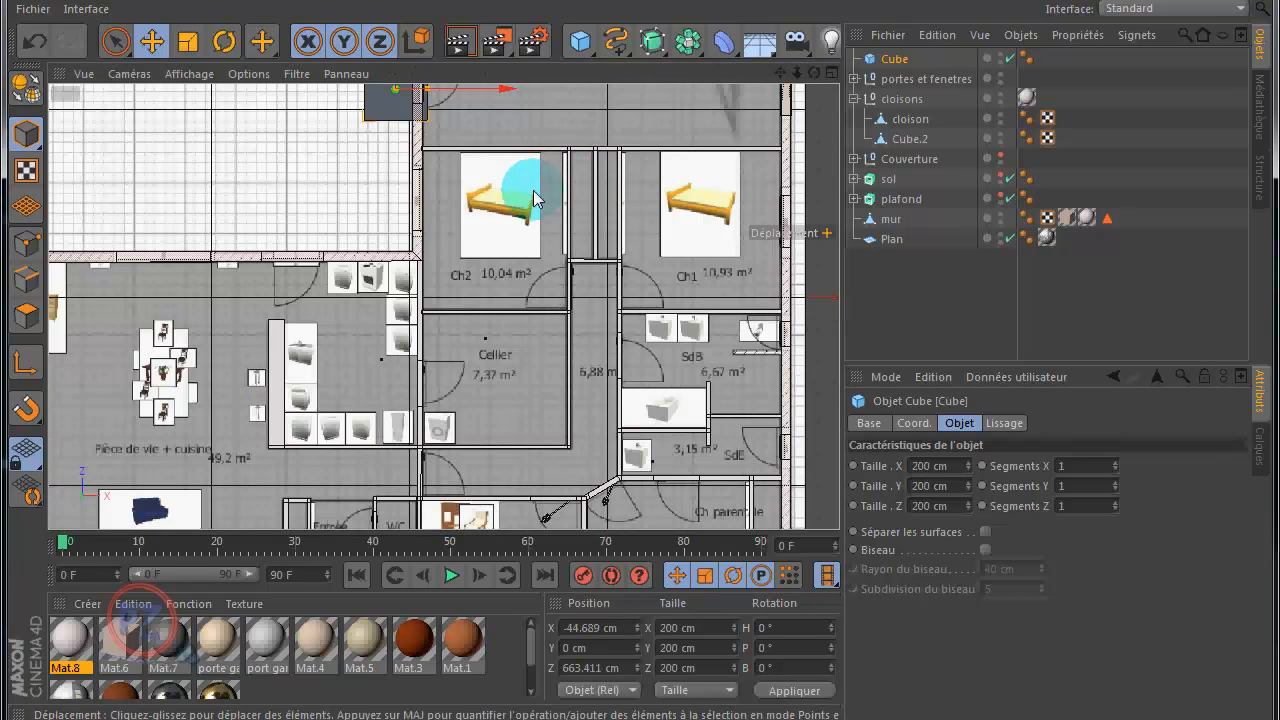
Narrow the cube beside the small exterior window to about 89 cm along Z in the Haut view
left_click_drag(781, 73, 643, 349)
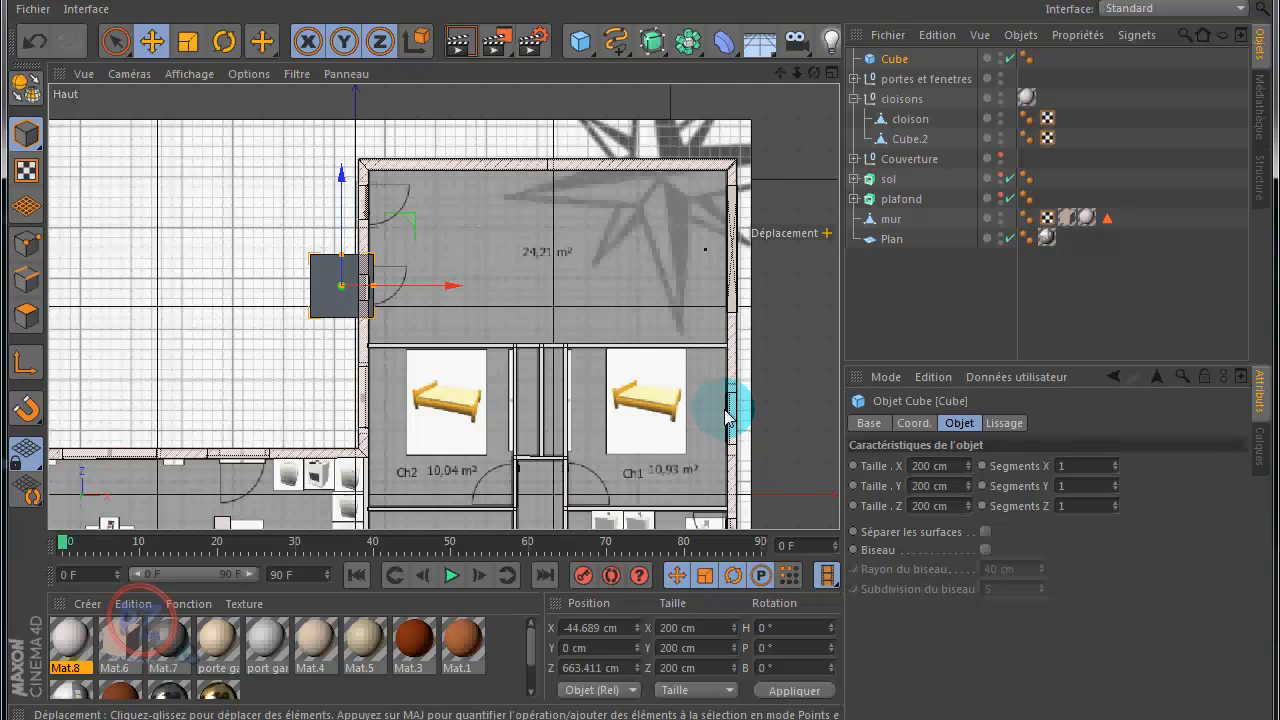
scroll(341, 288, "up", 3)
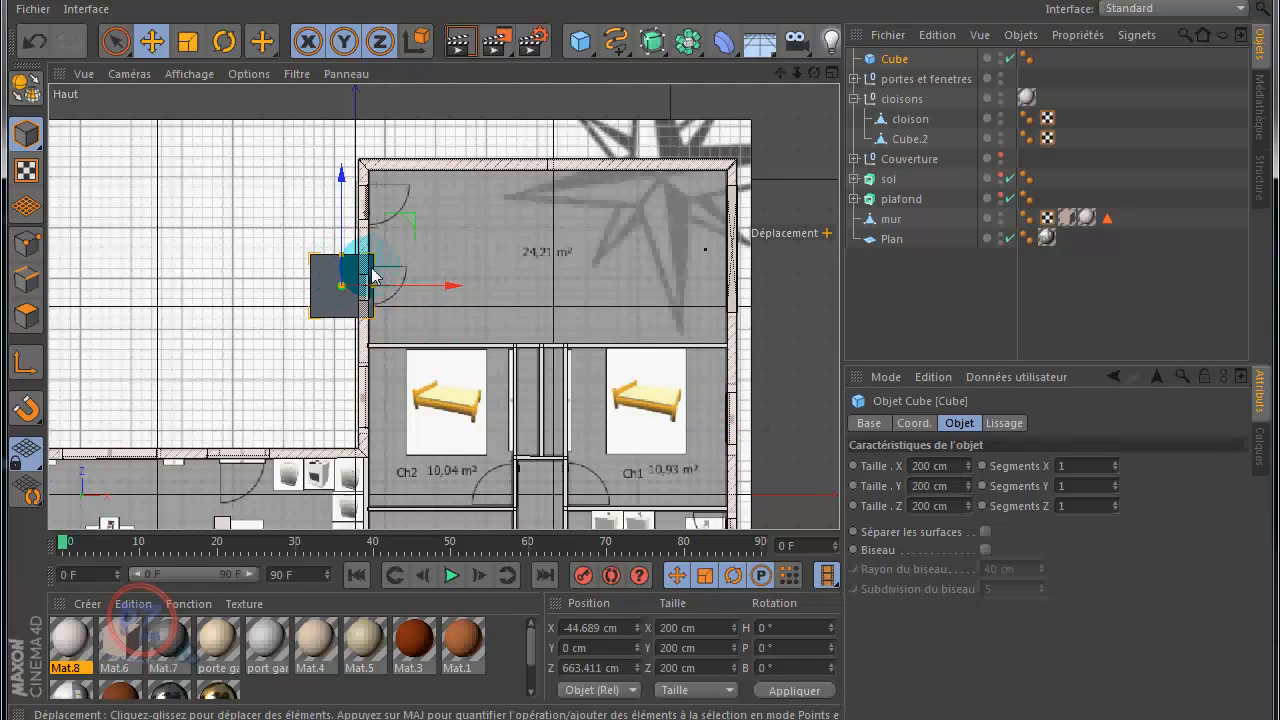
scroll(341, 288, "up", 5)
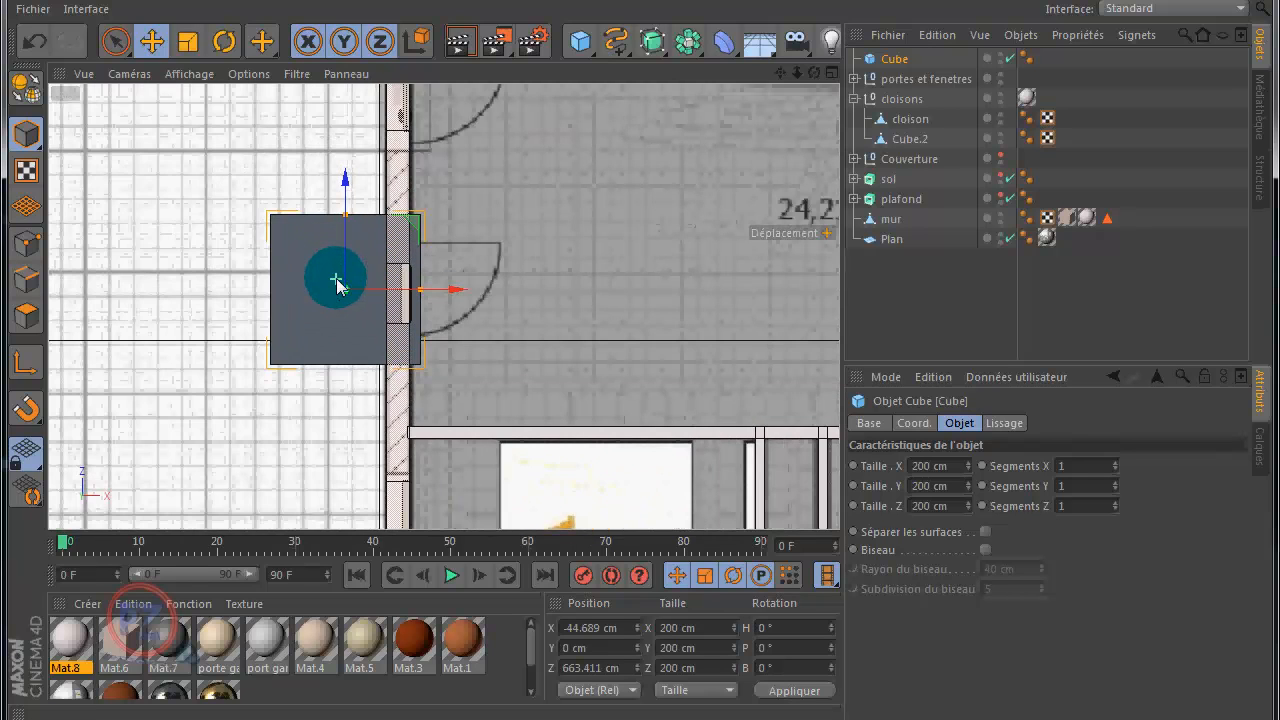
scroll(337, 287, "up", 2)
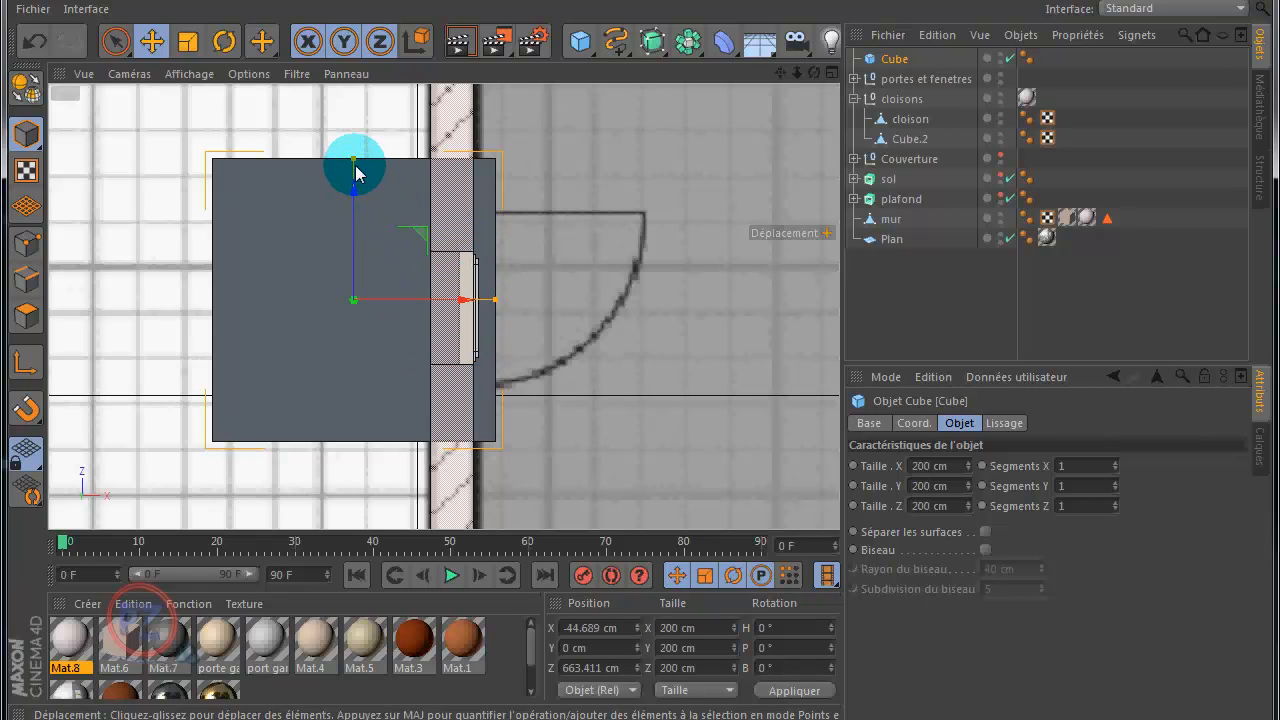
left_click_drag(353, 168, 356, 245)
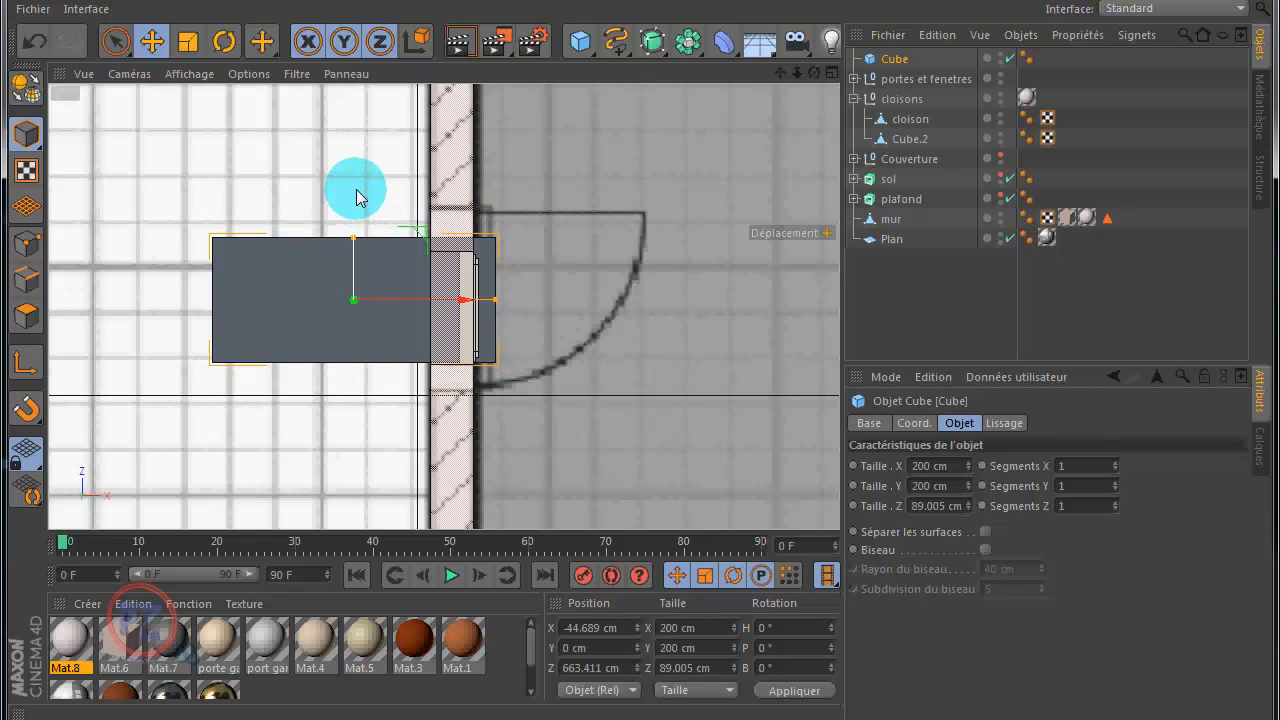
Align the cube with the small window at about Z 658 cm, thin it to about 25.6 cm along X and place it at about X 17 cm
left_click_drag(357, 197, 358, 205)
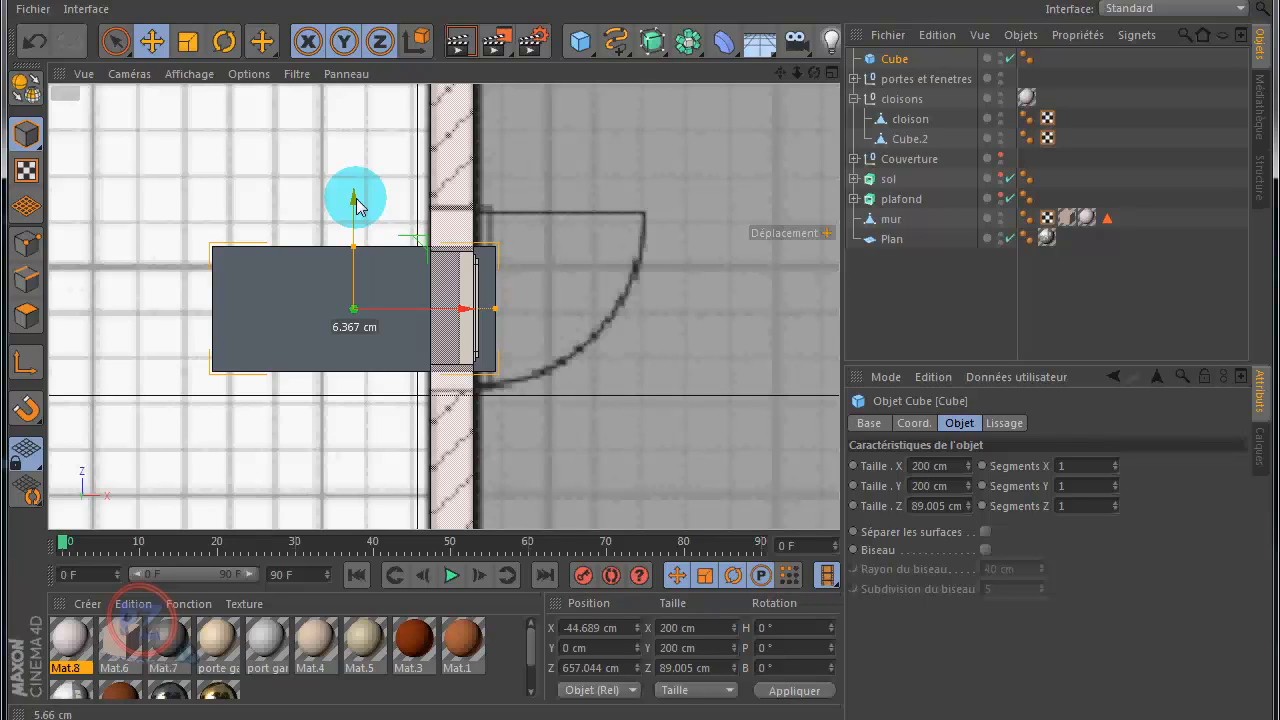
left_click_drag(357, 205, 357, 204)
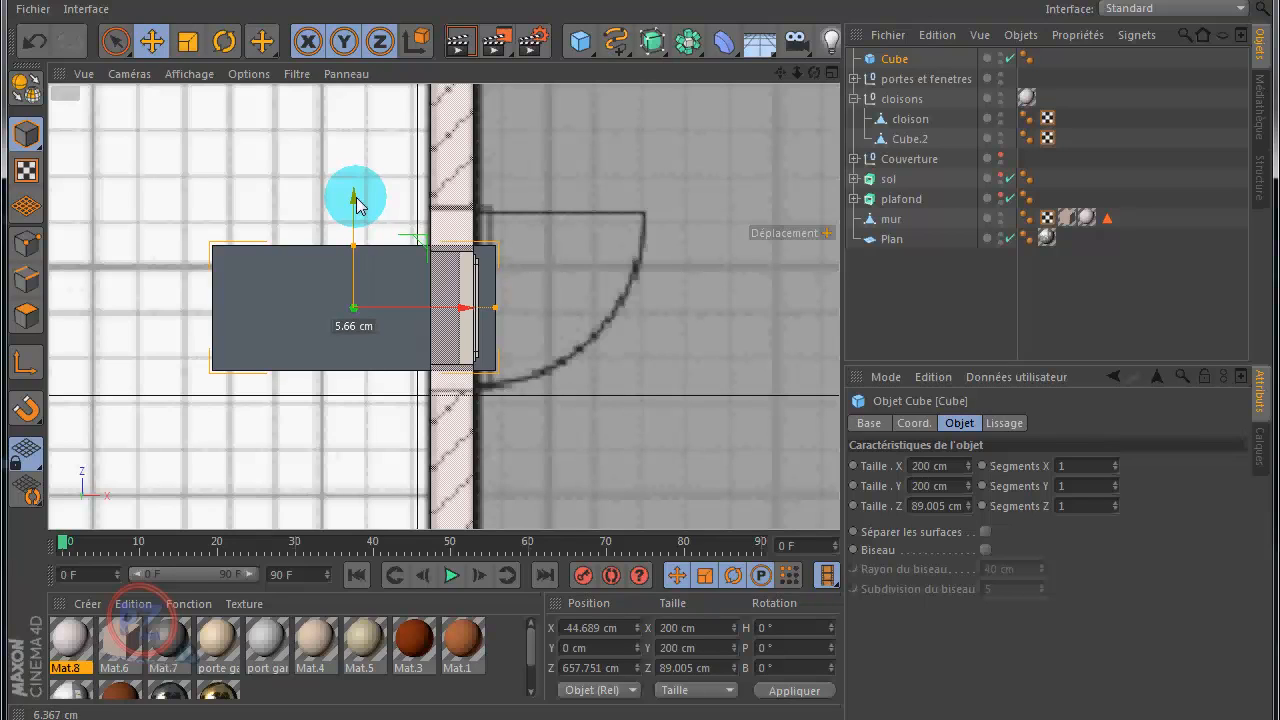
left_click_drag(492, 307, 550, 319)
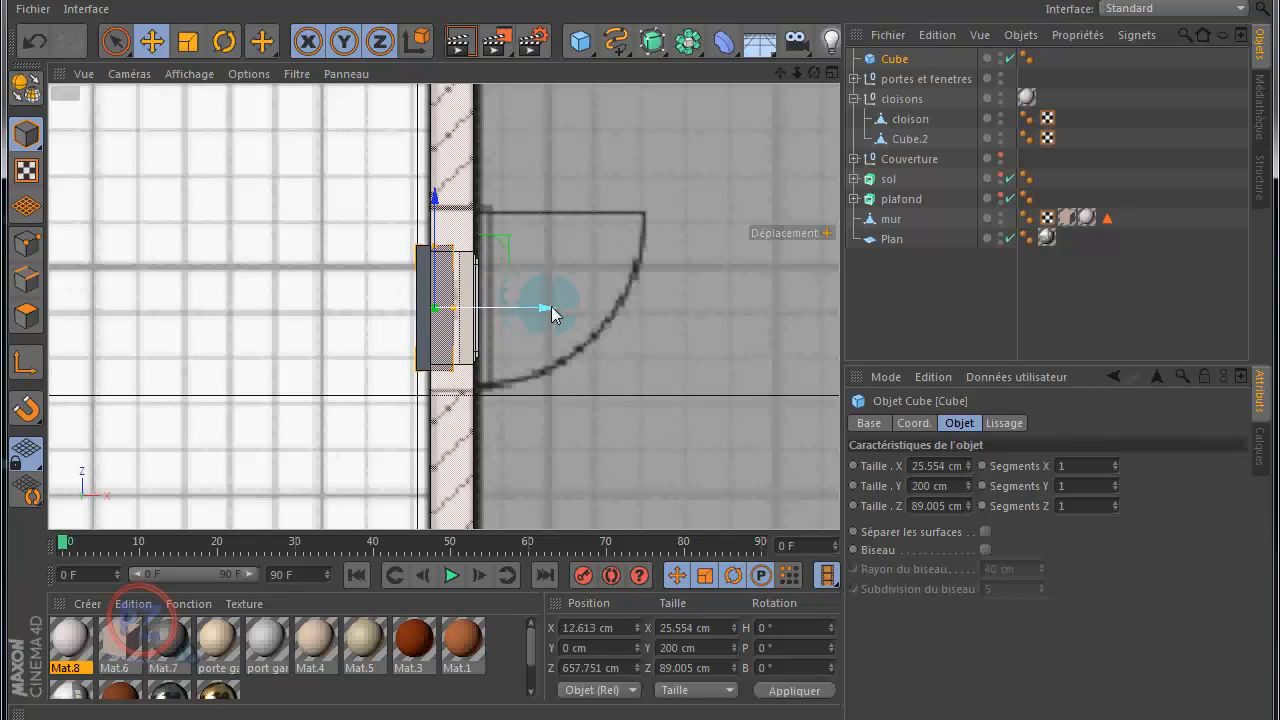
left_click_drag(551, 306, 558, 313)
Display the Droite side view with Ombrage de Gouraud (lignes) and switch its camera to Gauche
middle_click(197, 408)
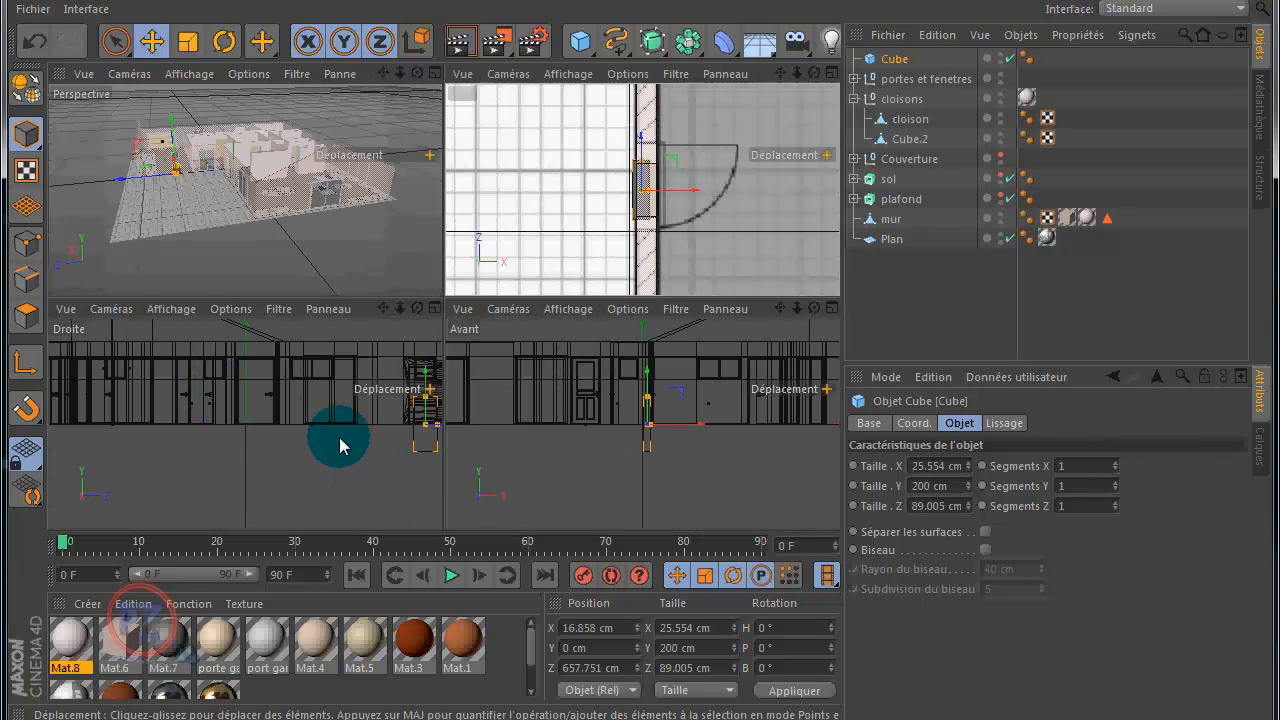
middle_click(339, 442)
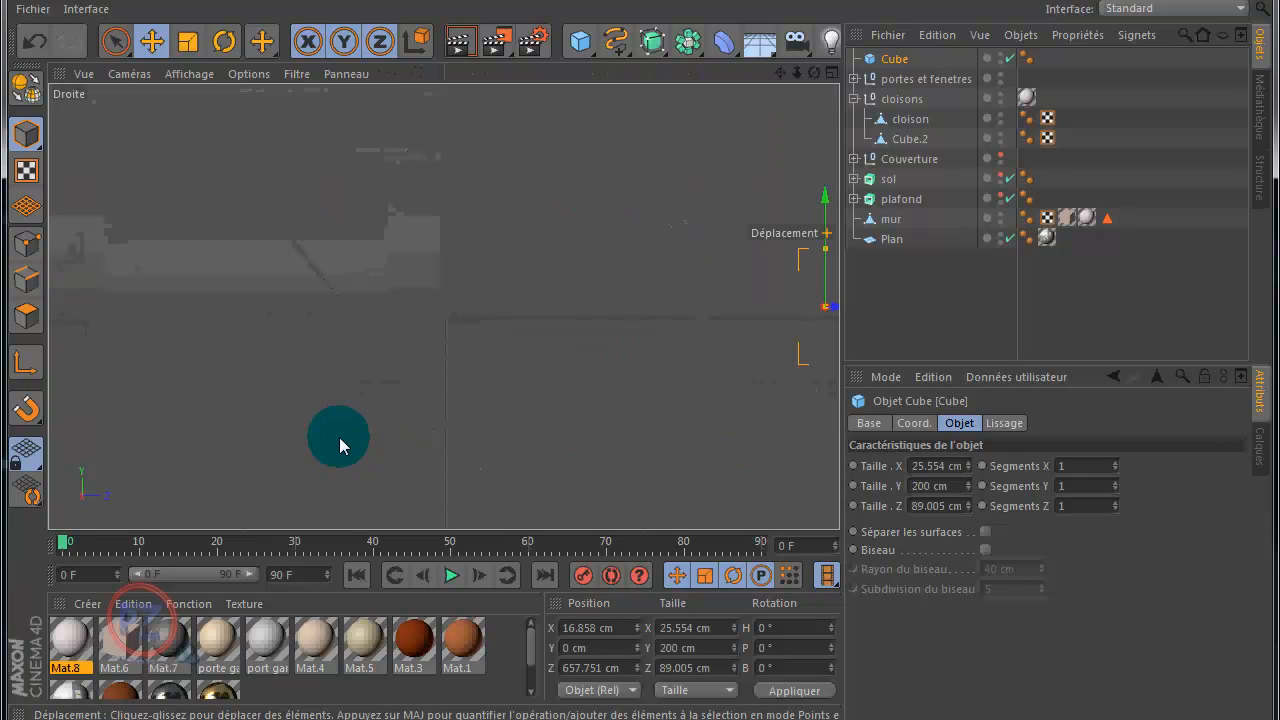
left_click_drag(781, 73, 569, 96)
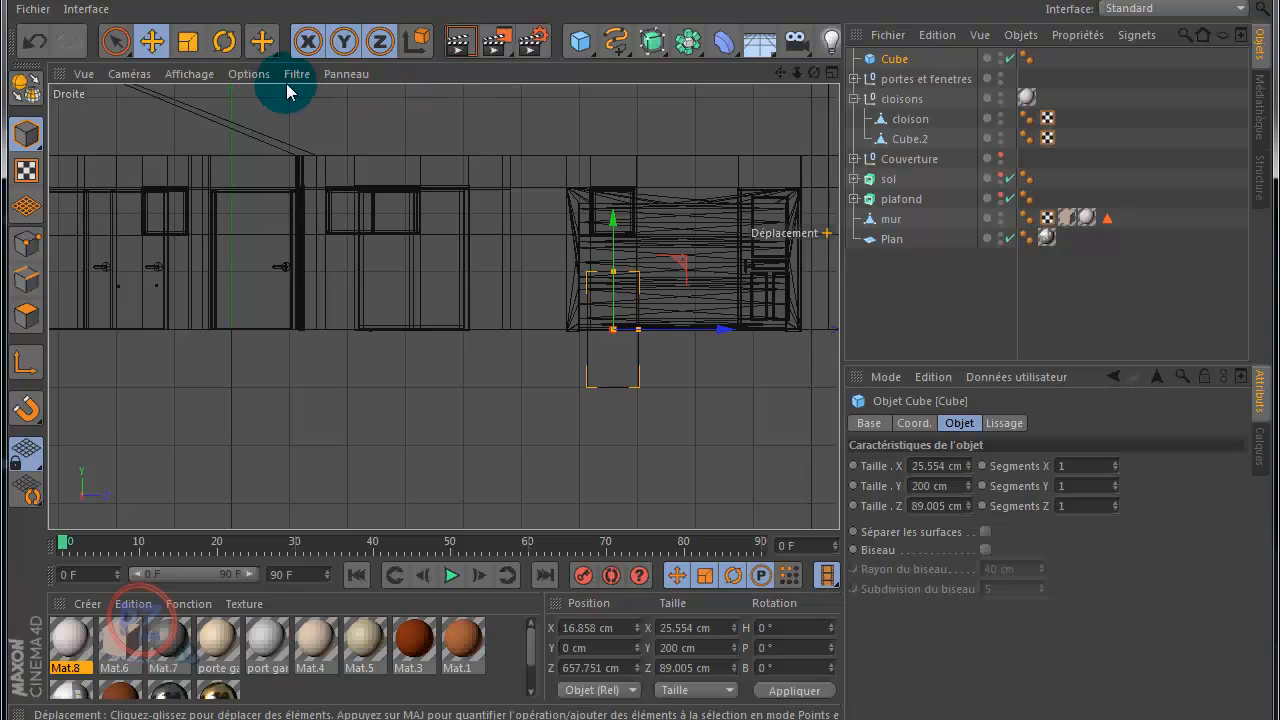
left_click(188, 74)
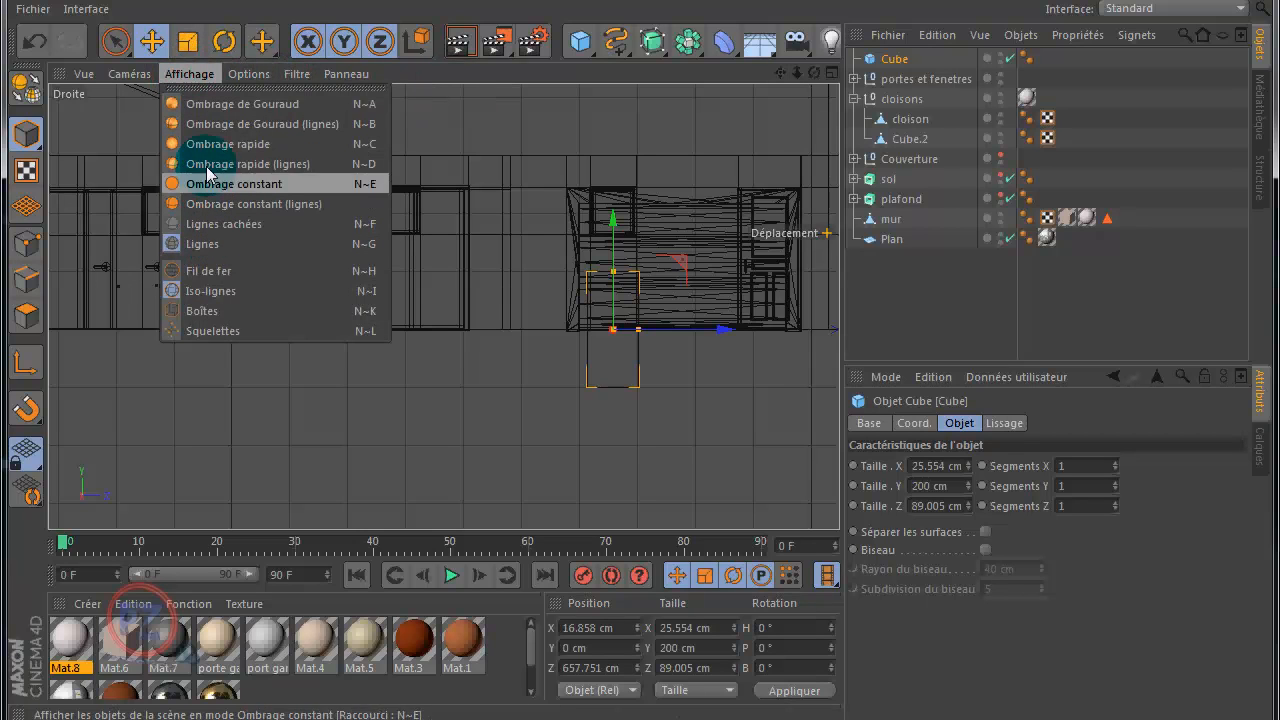
left_click(209, 126)
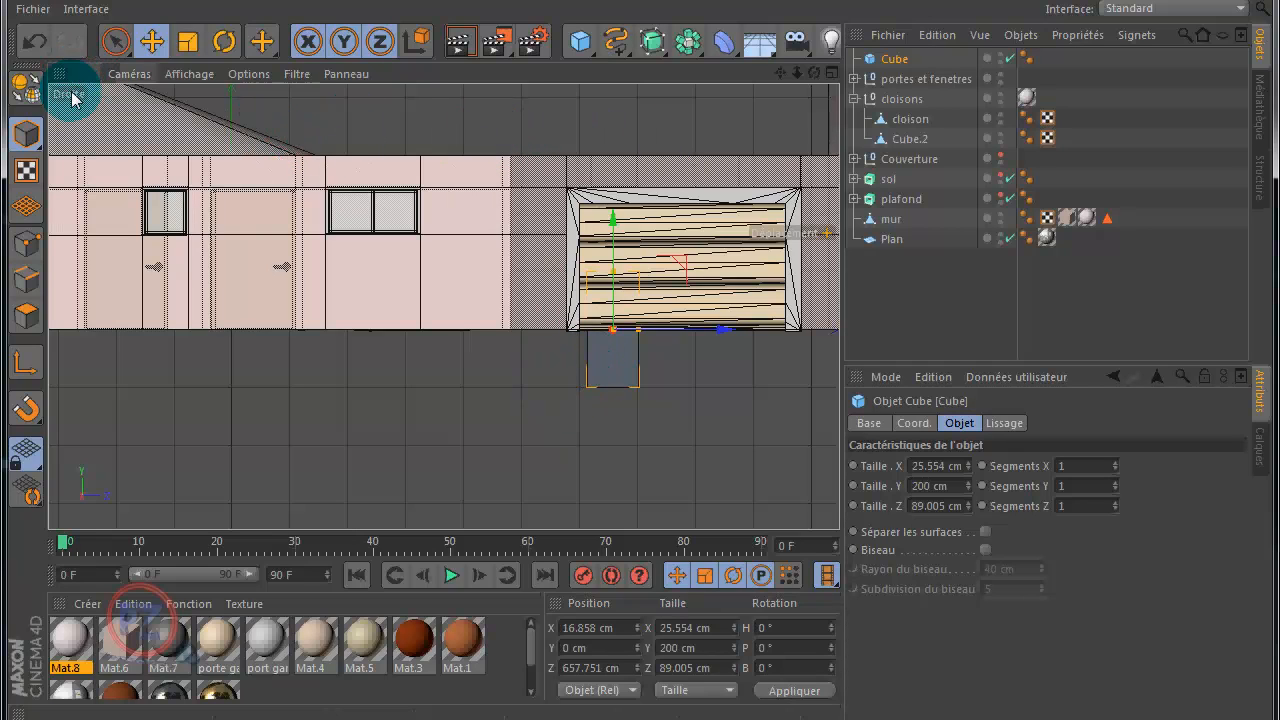
left_click(141, 74)
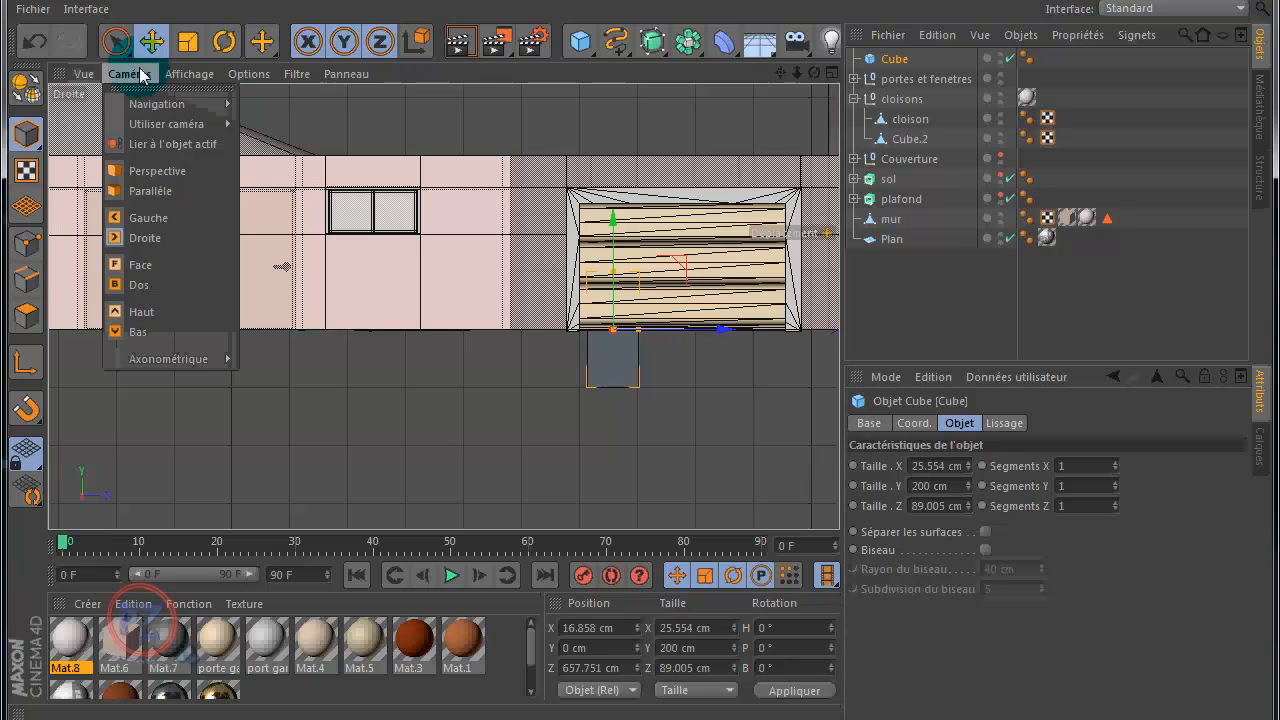
left_click(145, 217)
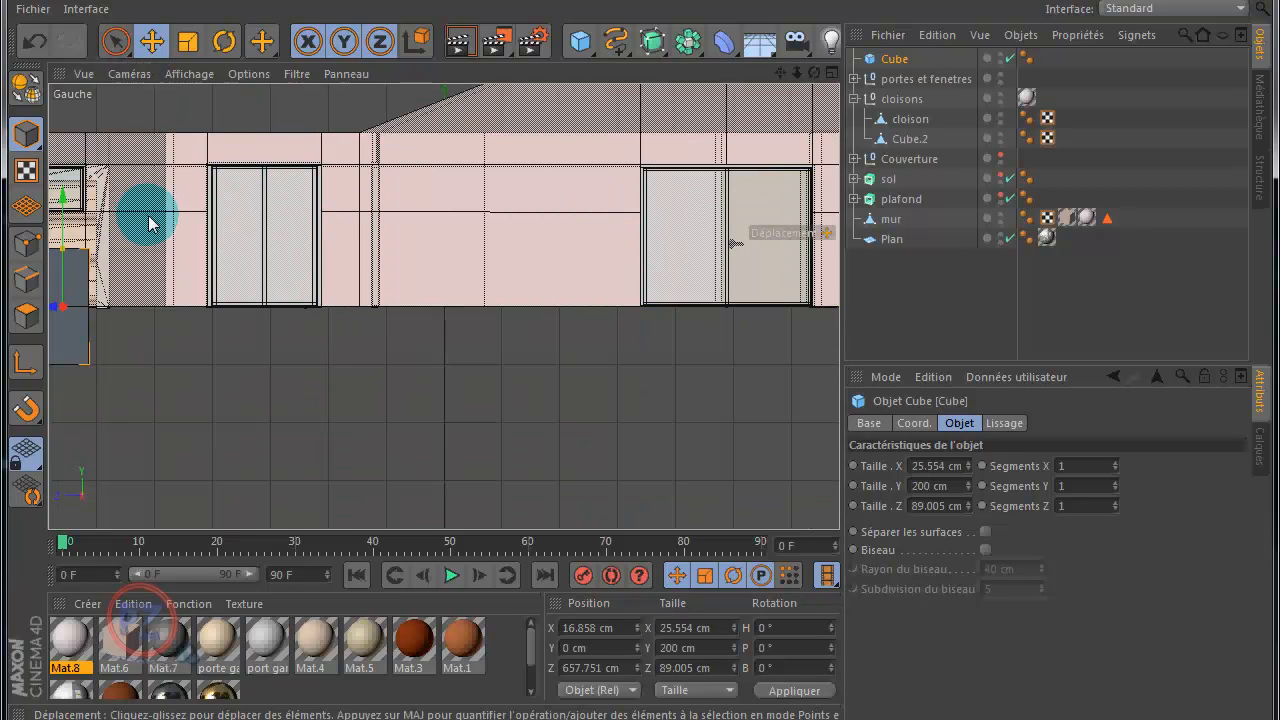
Raise the cube to the small window, flatten it to about 6.5 cm high and set it under the frame at about Y 163 cm
left_click_drag(780, 73, 640, 343)
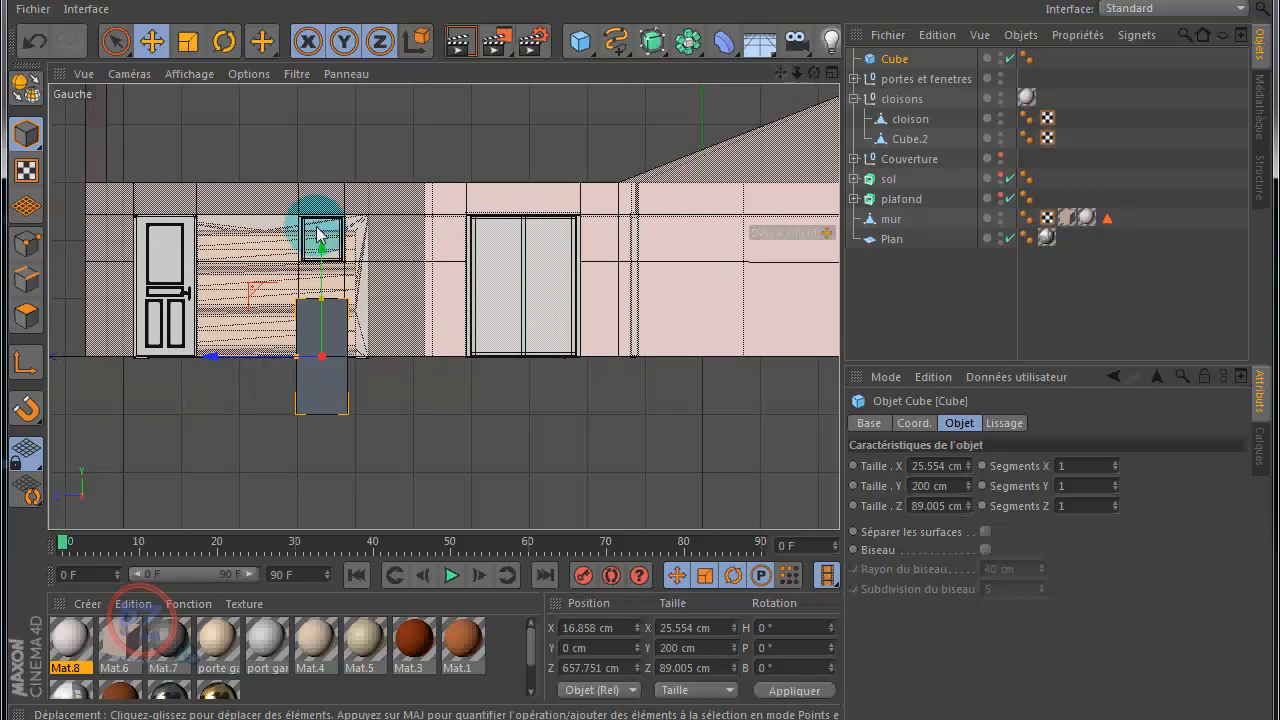
left_click_drag(323, 256, 327, 150)
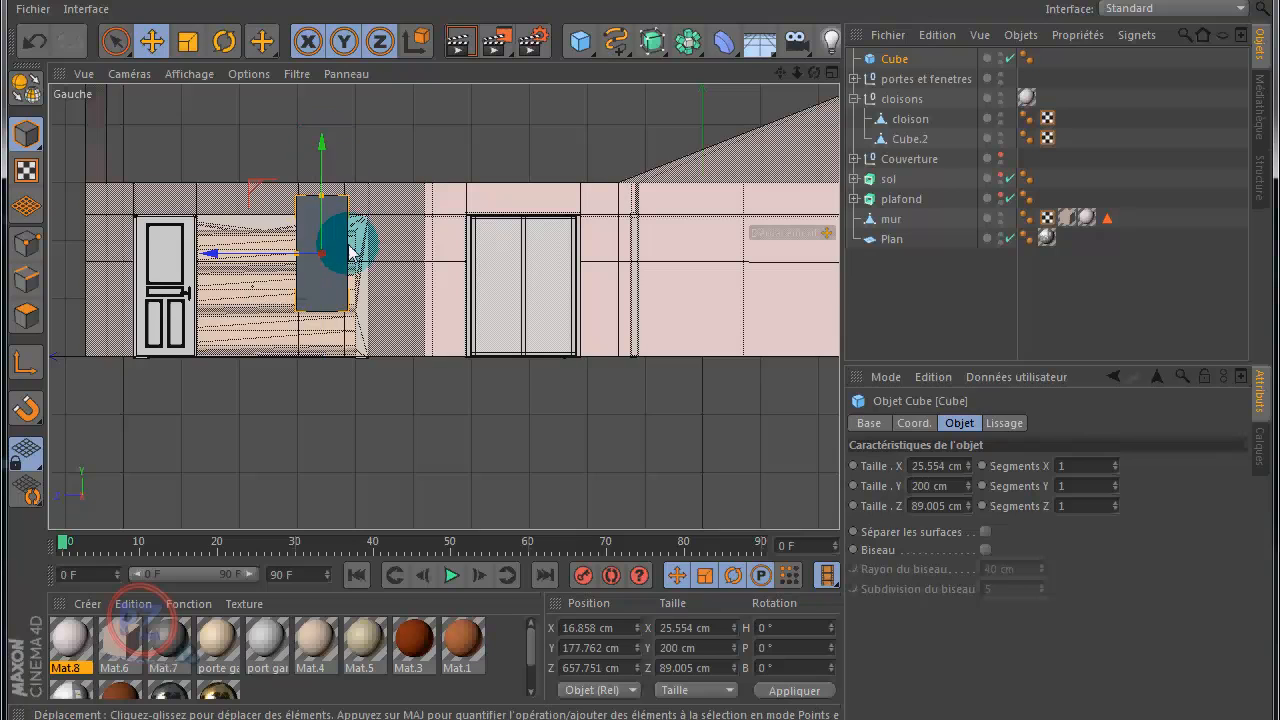
scroll(340, 265, "up", 8)
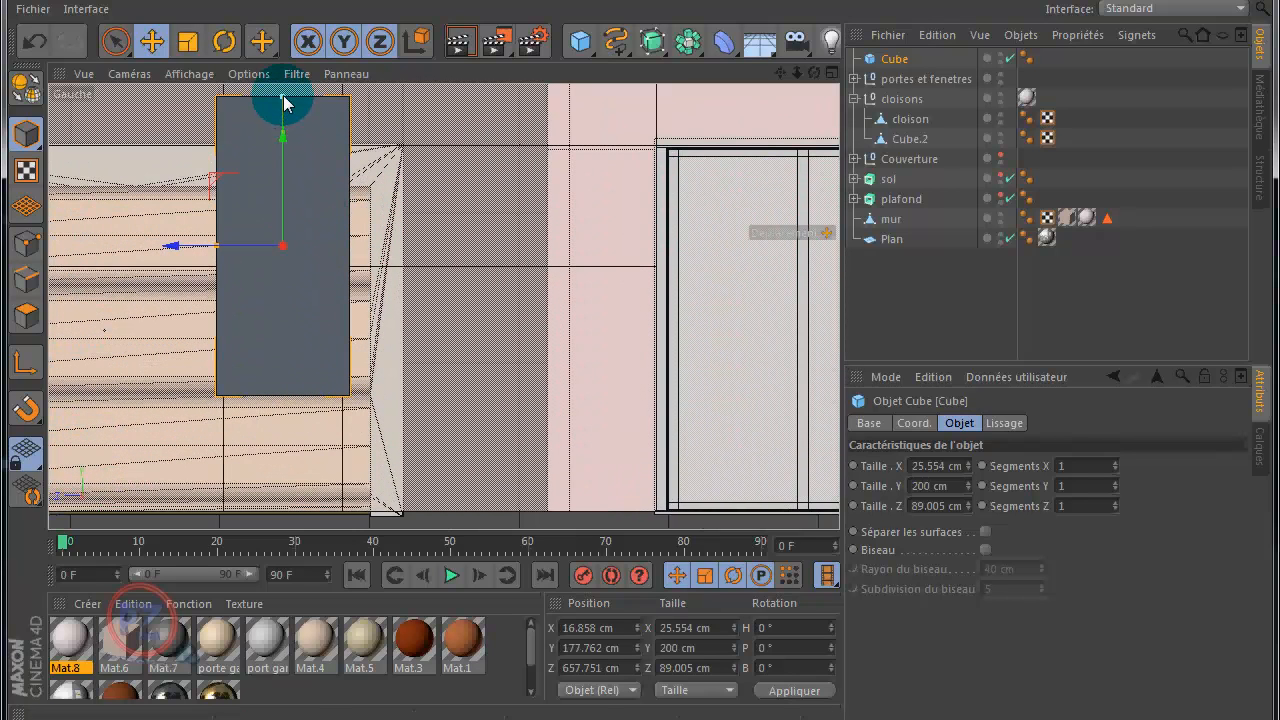
left_click_drag(284, 99, 286, 244)
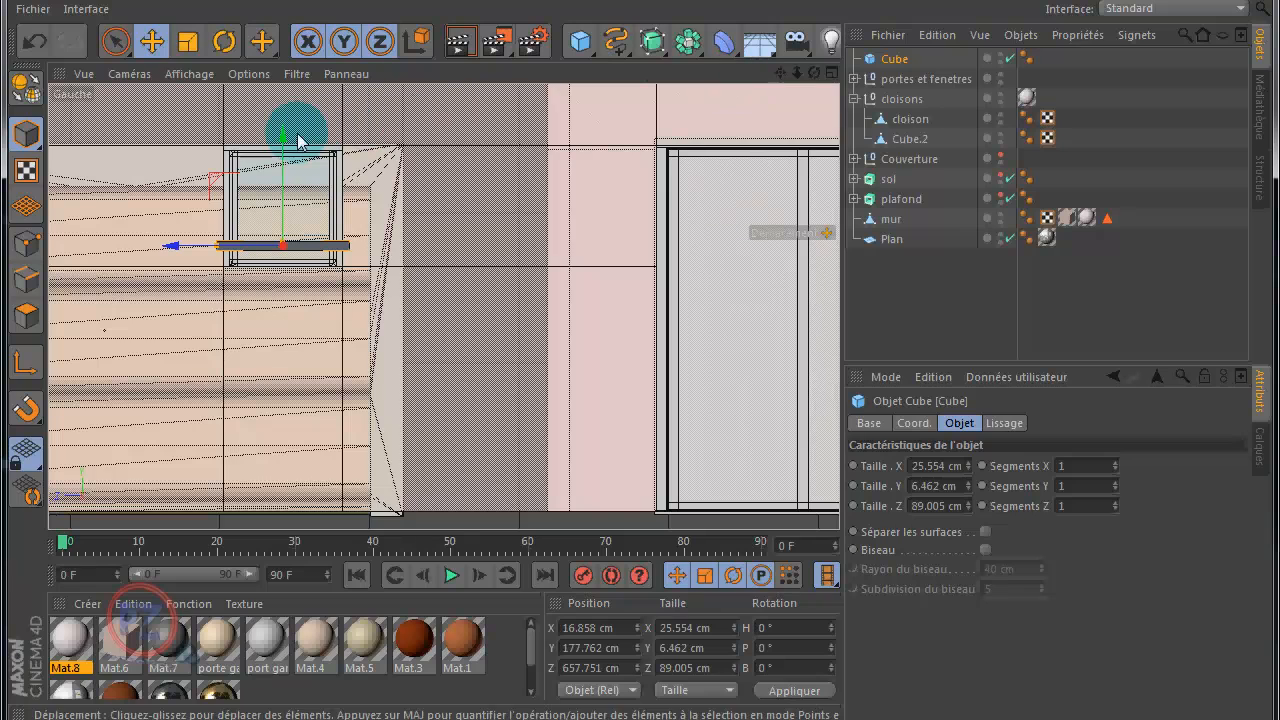
left_click_drag(285, 144, 284, 166)
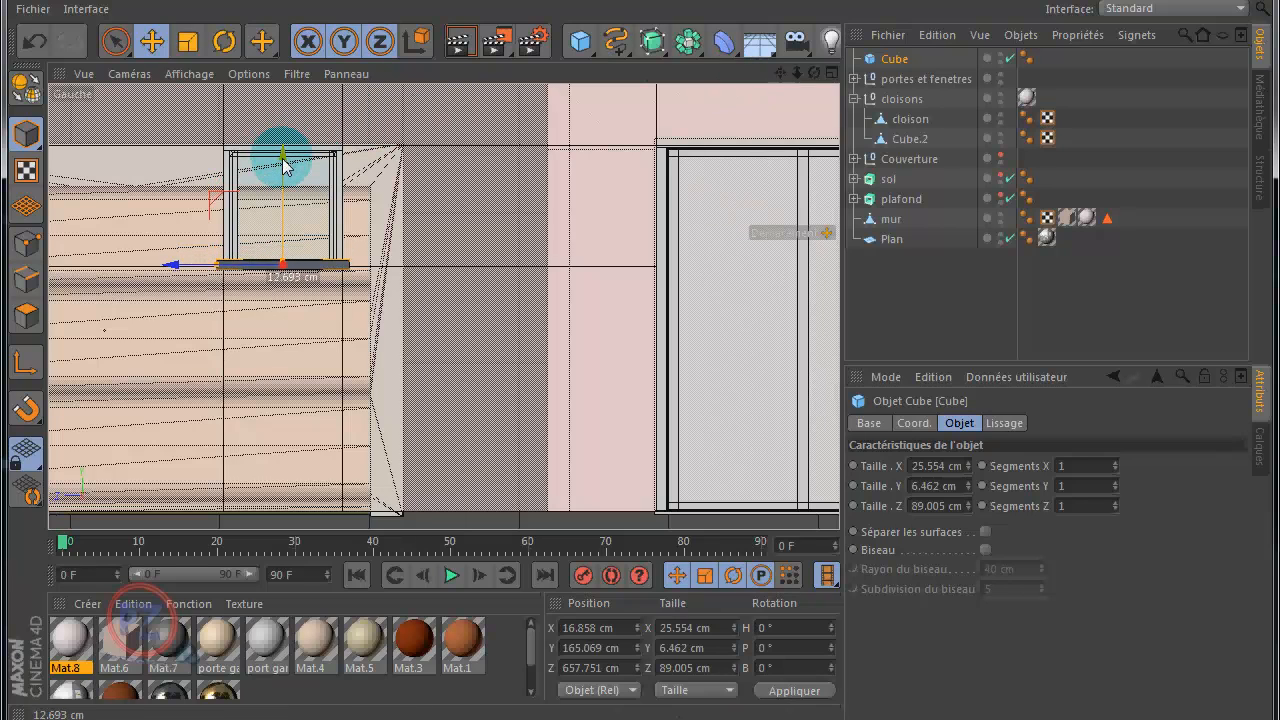
Return to the Perspective view and turn off Rayons-X for the mur object
middle_click(135, 129)
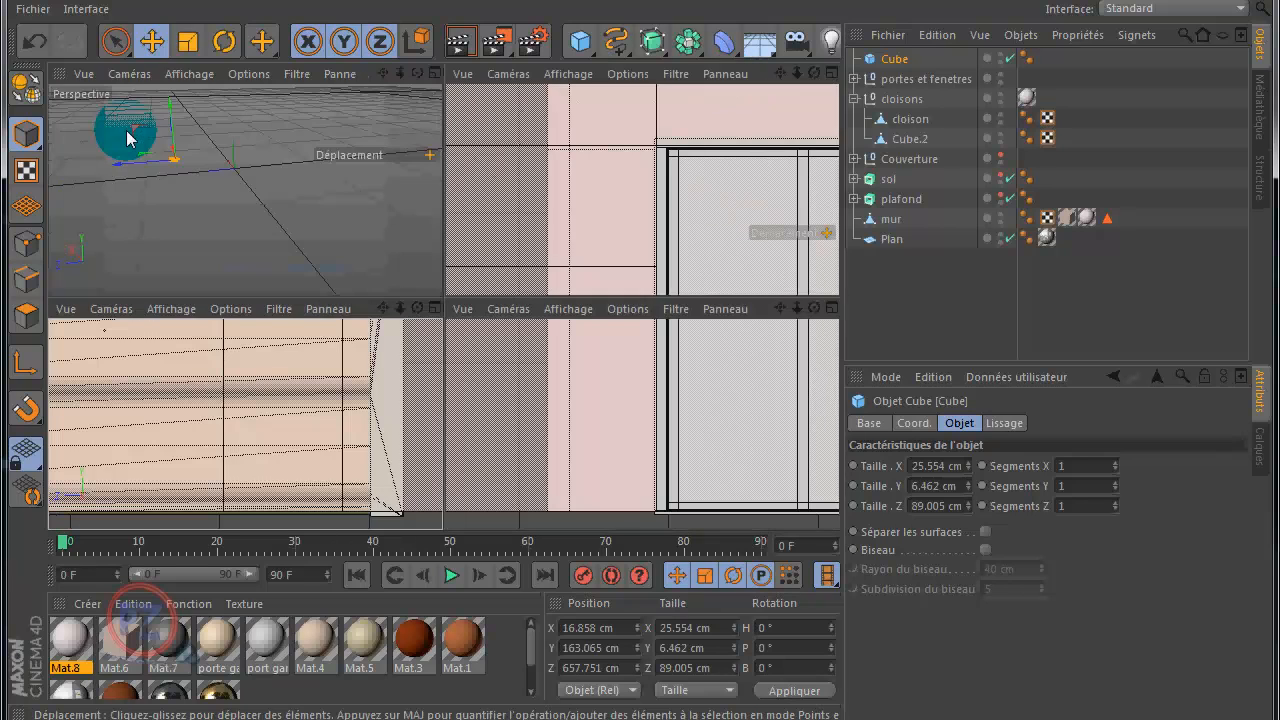
middle_click(160, 200)
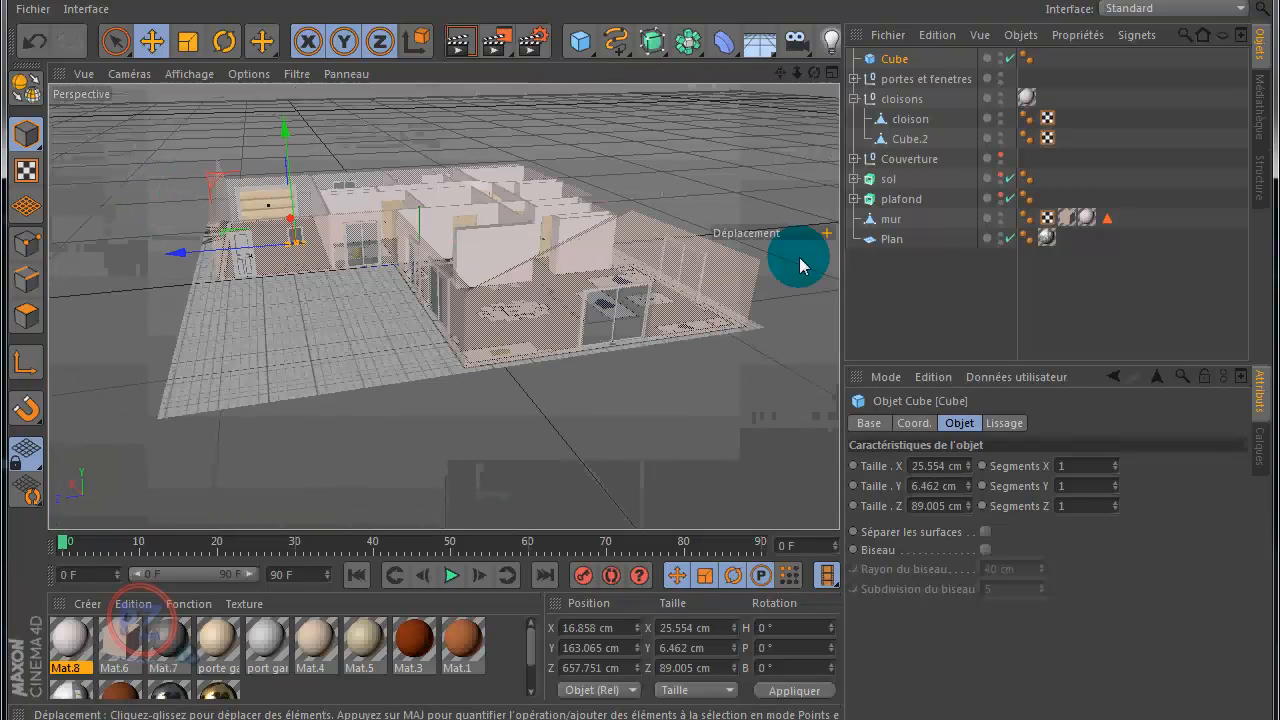
left_click(893, 219)
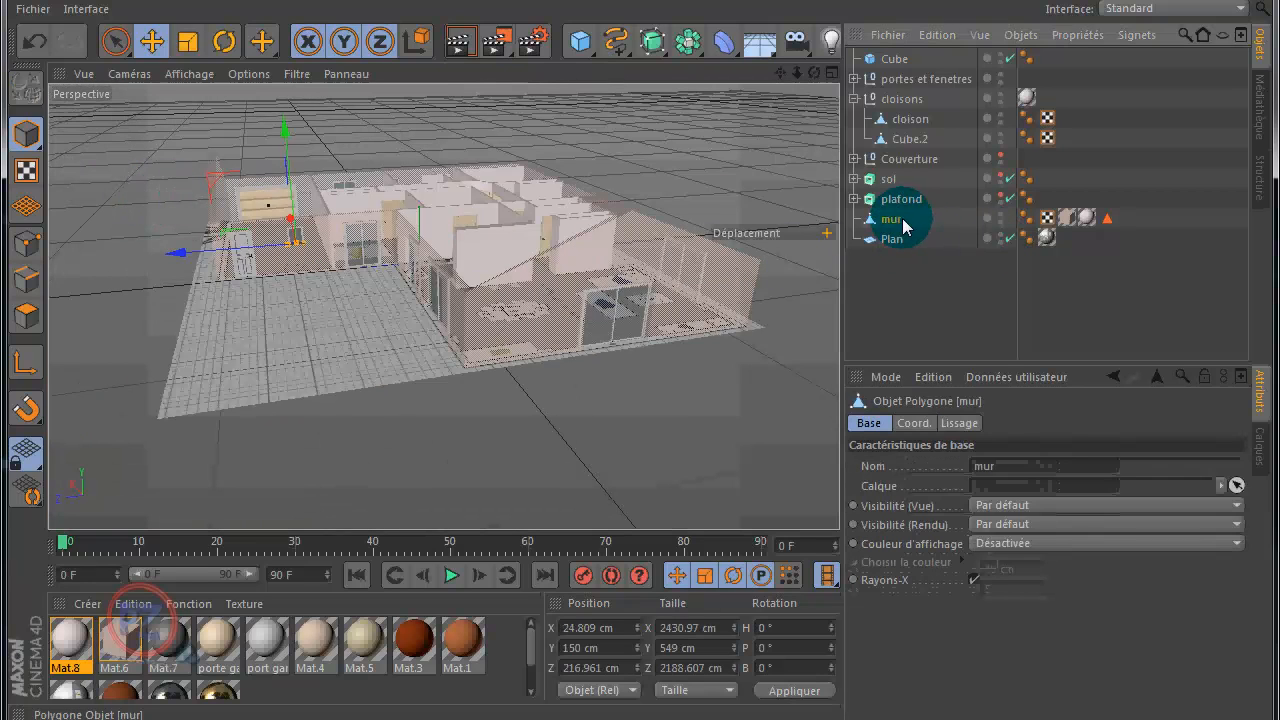
left_click(975, 581)
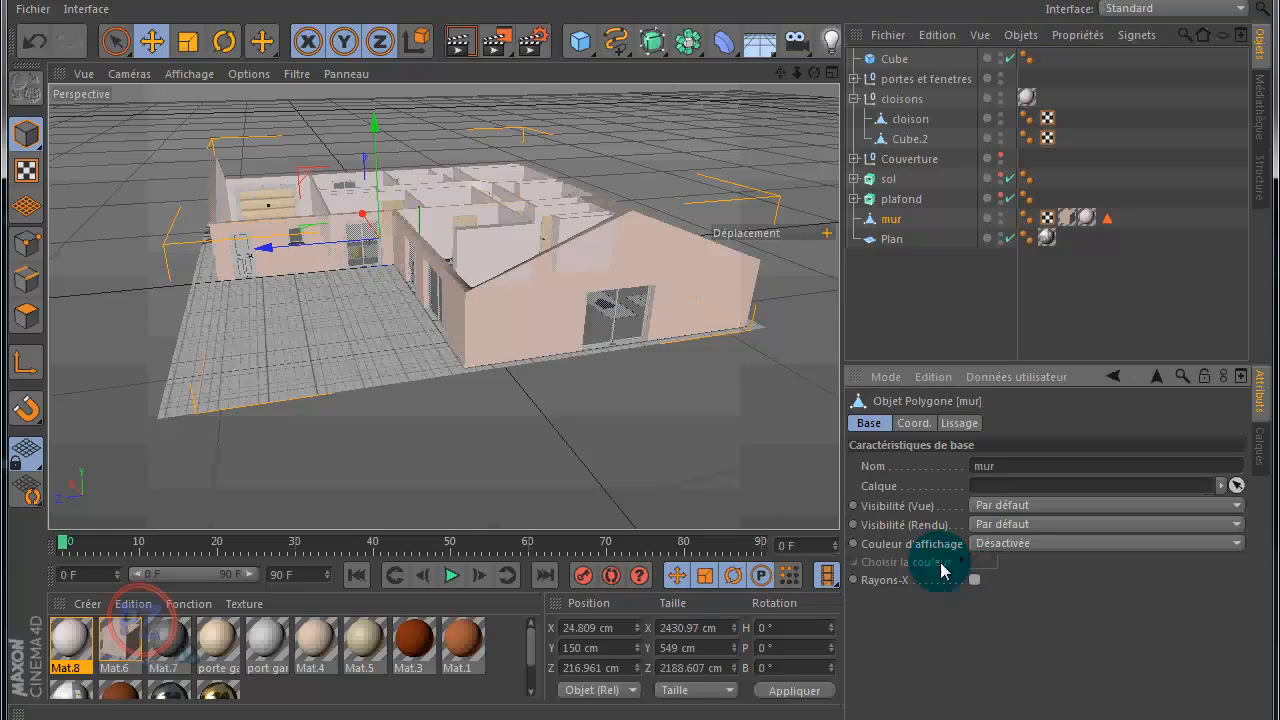
Lower the window sill cube slightly to about Y 161.3 cm in the Perspective view
scroll(298, 265, "up", 10)
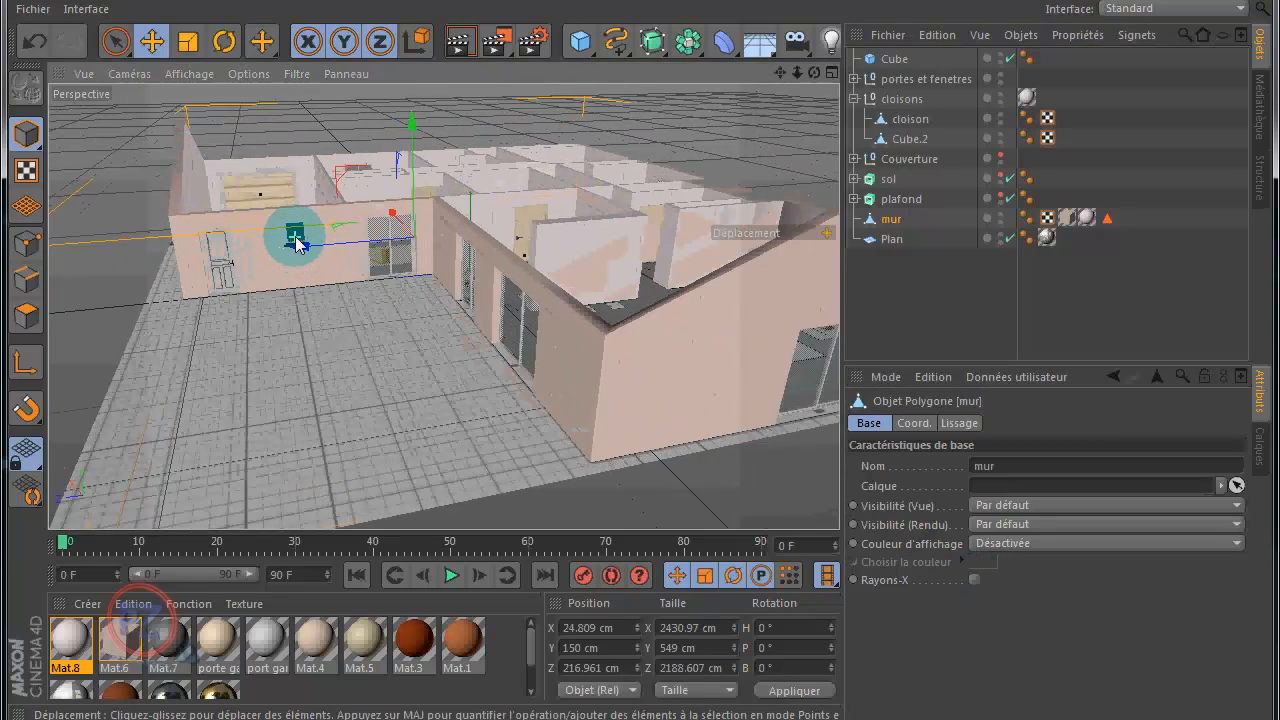
scroll(295, 245, "up", 10)
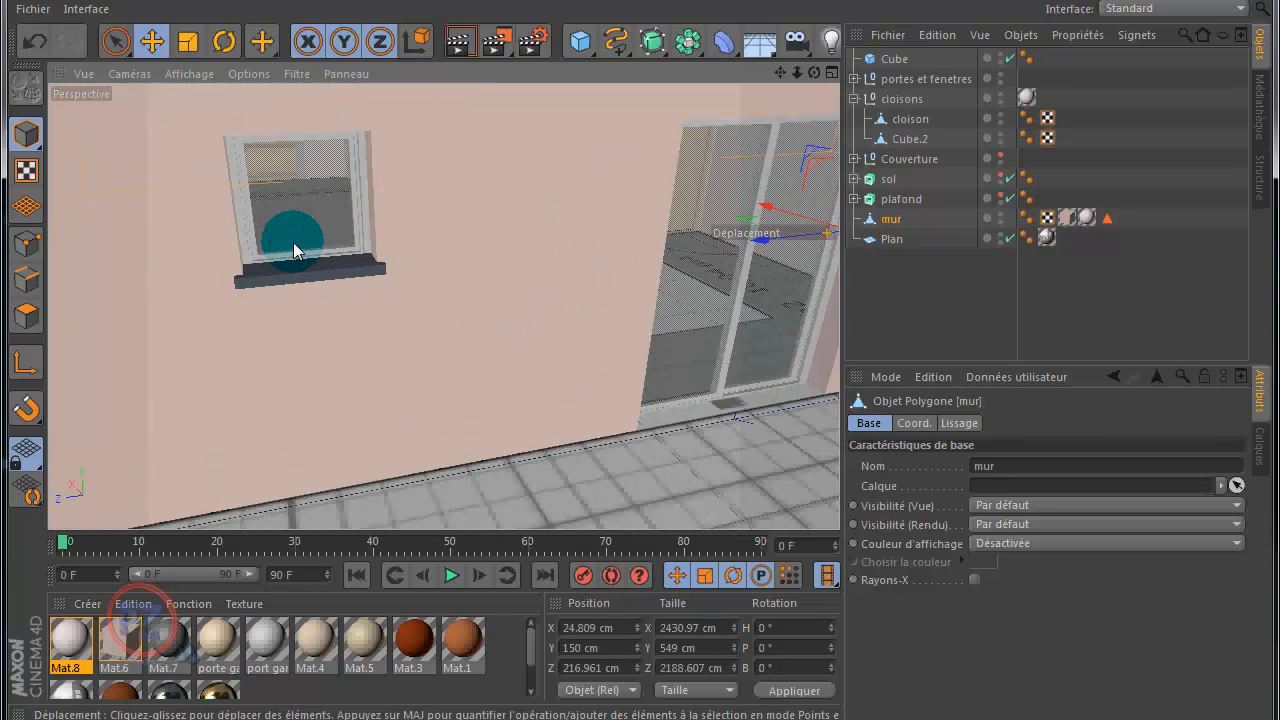
left_click(893, 58)
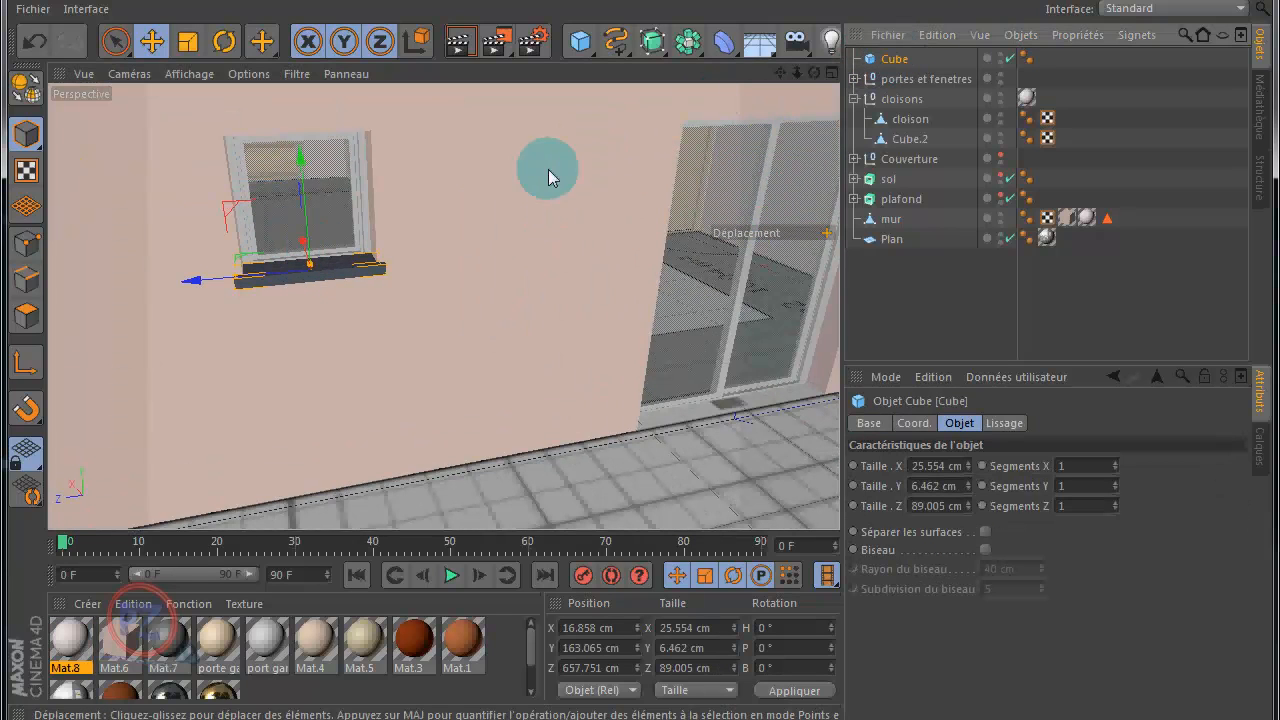
scroll(510, 272, "up", 8)
left_click_drag(780, 73, 641, 338)
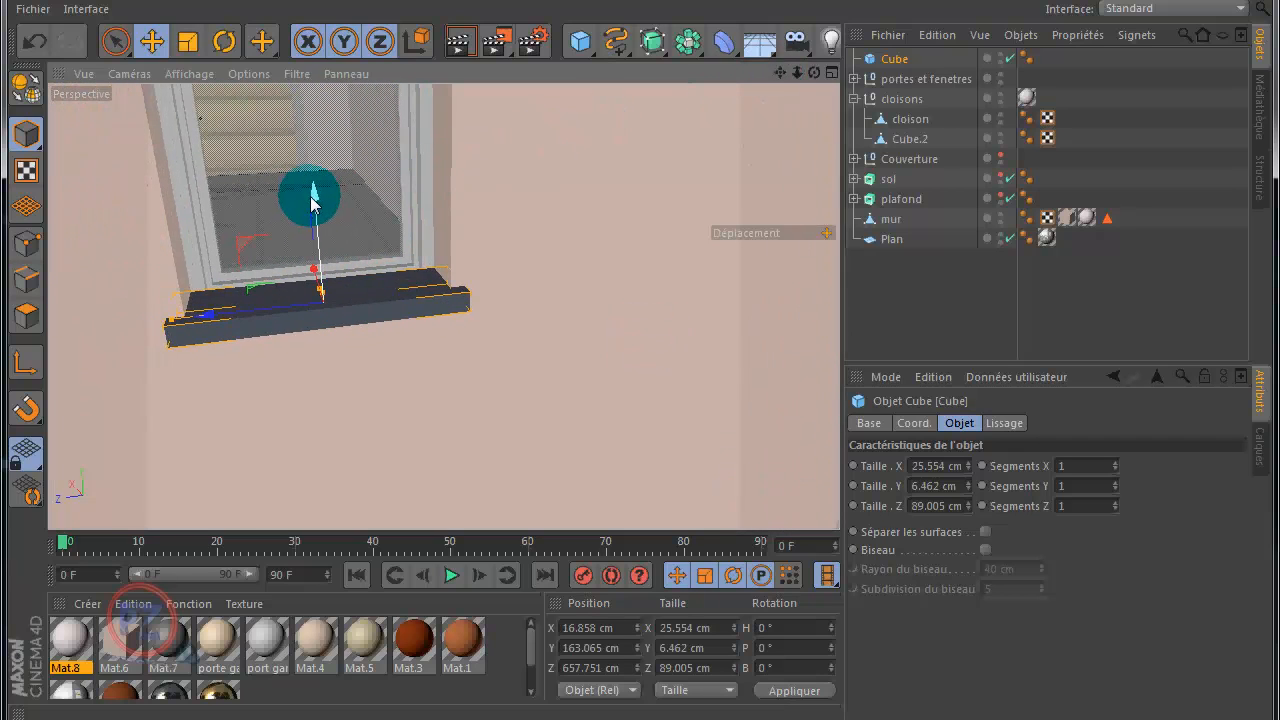
left_click_drag(316, 203, 320, 207)
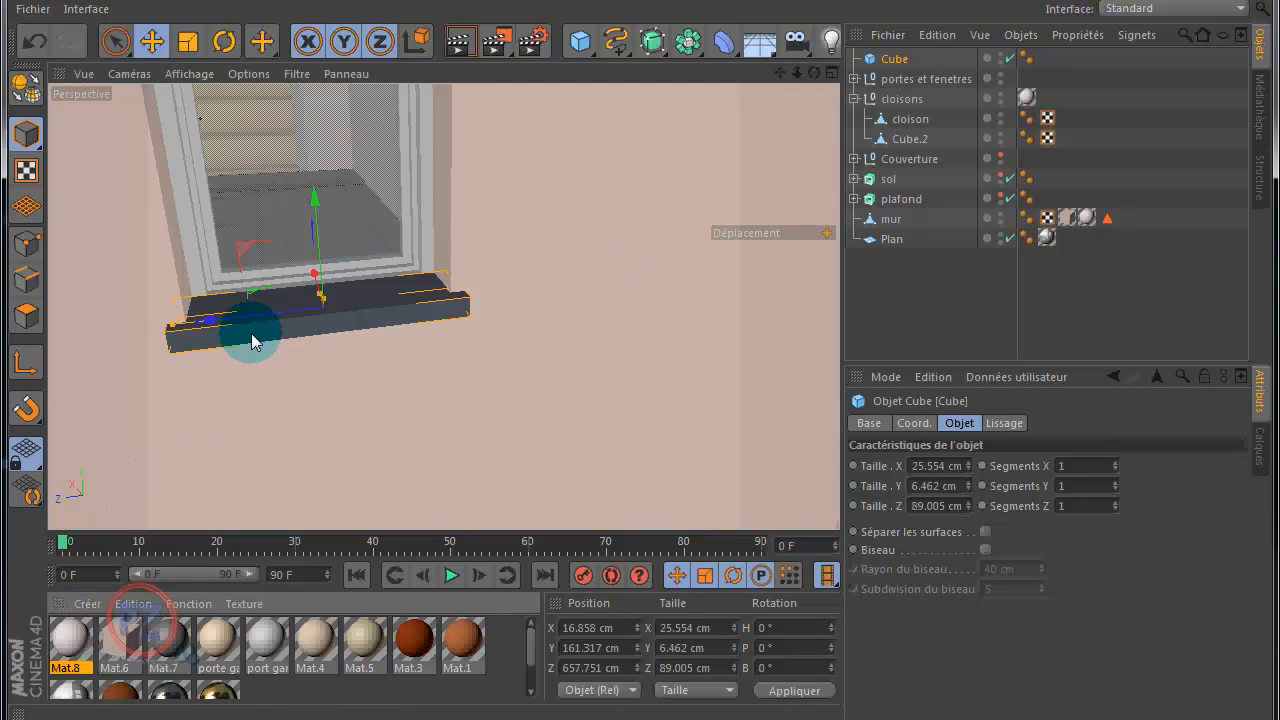
Apply the Mat.8 material to the window sill cube and render the Perspective view of that facade
left_click_drag(252, 342, 248, 360)
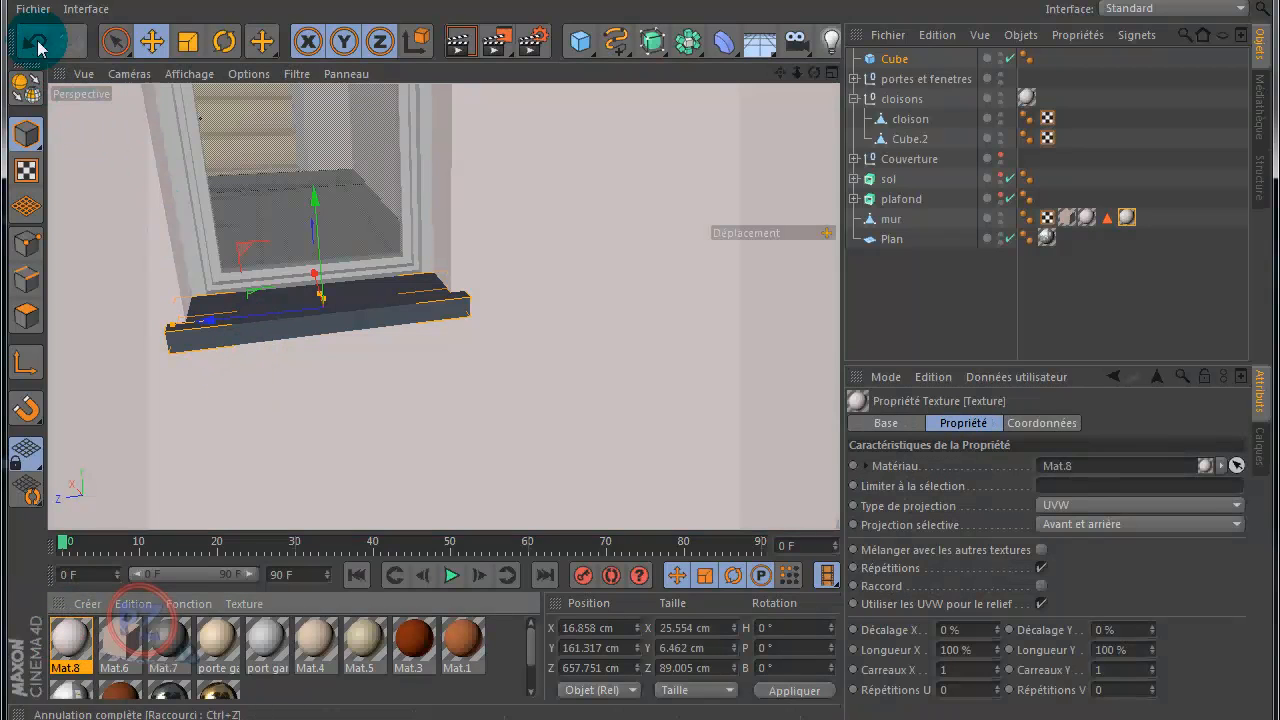
left_click(37, 47)
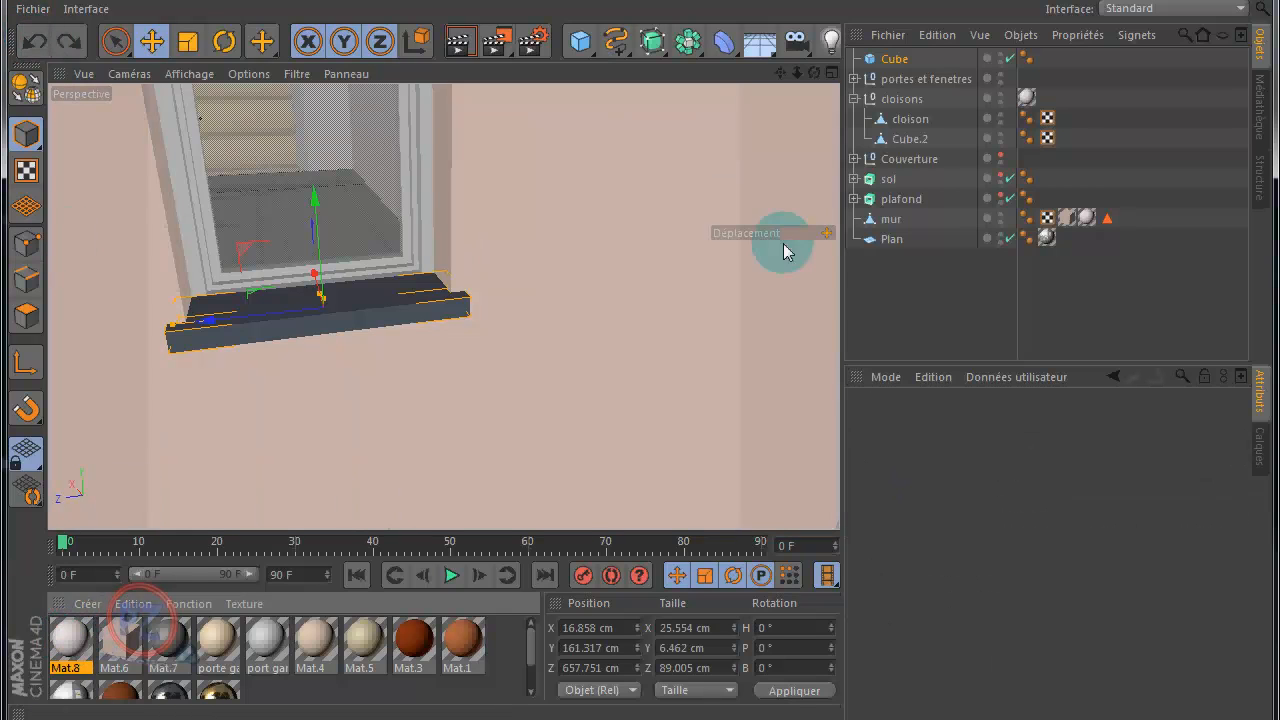
left_click_drag(895, 62, 892, 58)
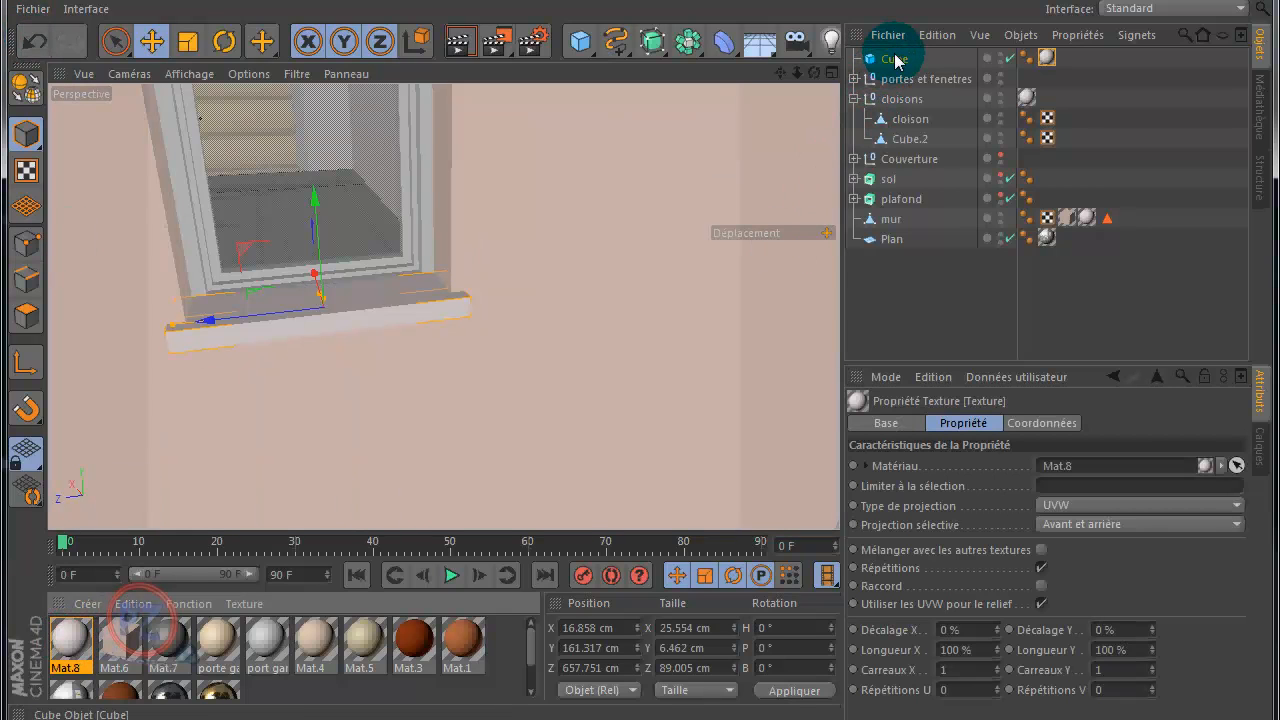
scroll(607, 296, "down", 5)
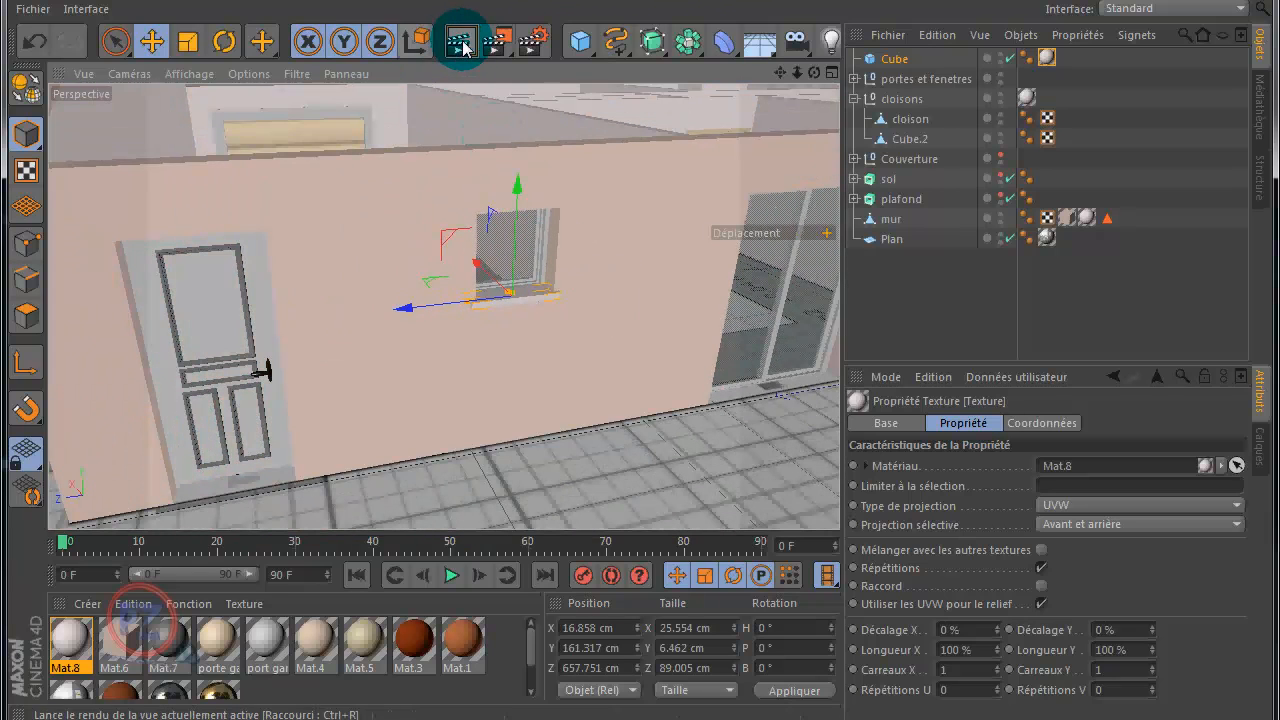
left_click(461, 44)
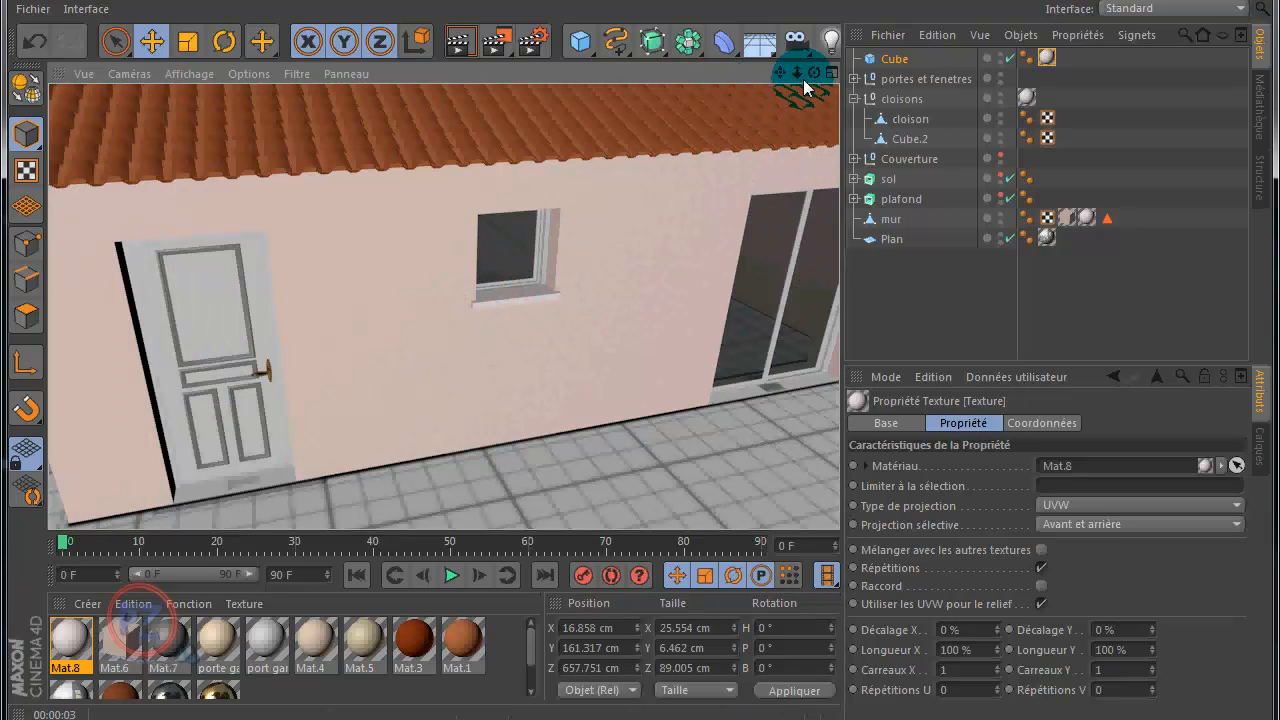
Examine the house's other windows and openings from above and from the entrance side
left_click_drag(803, 79, 643, 345)
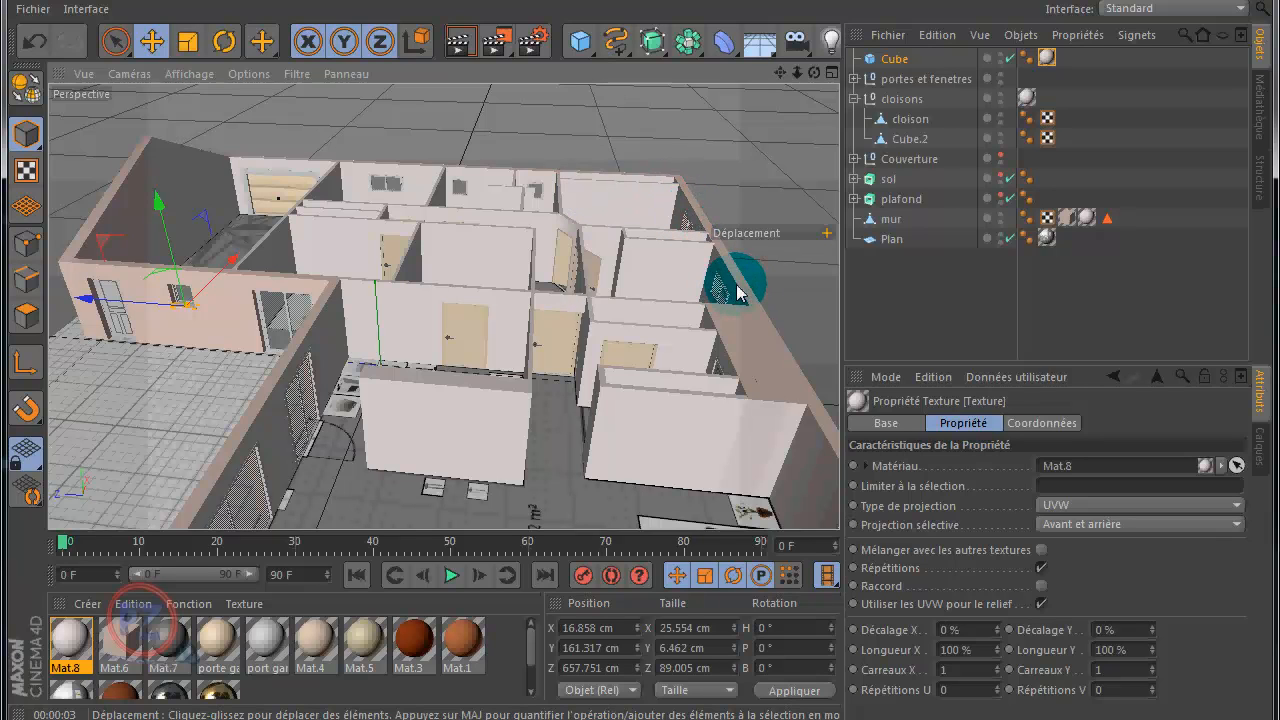
scroll(737, 291, "down", 4)
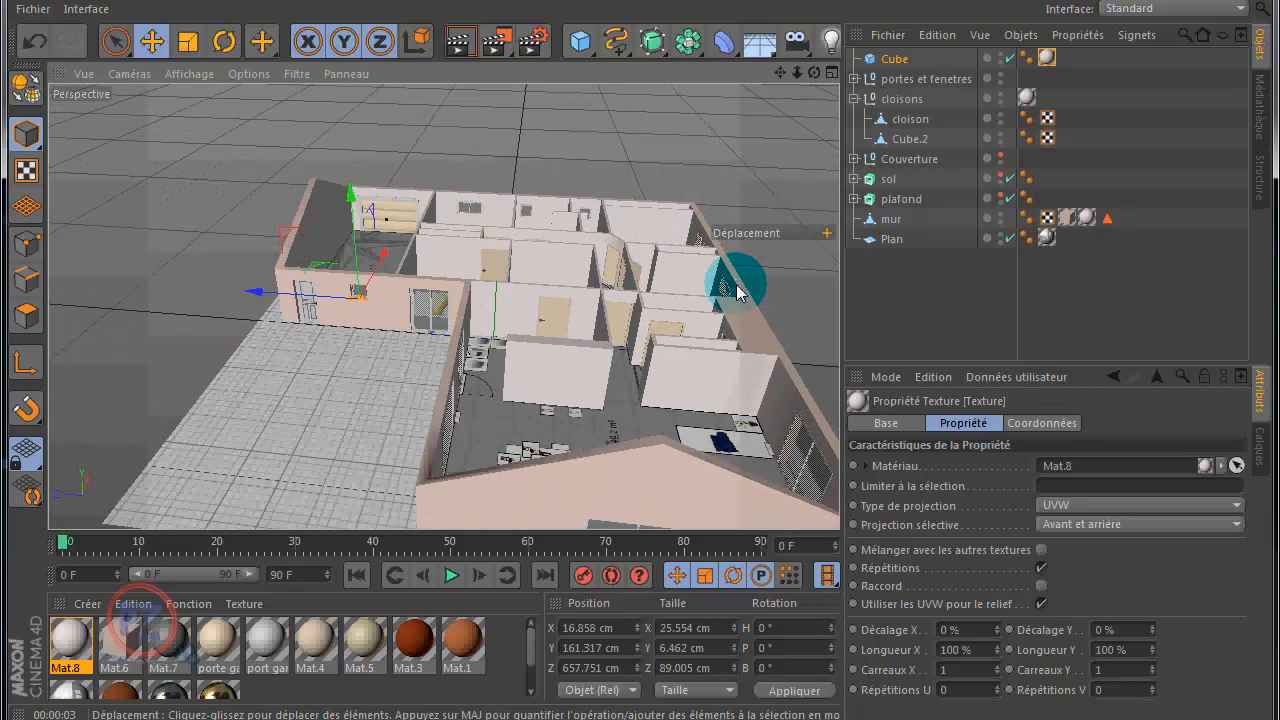
scroll(737, 291, "down", 3)
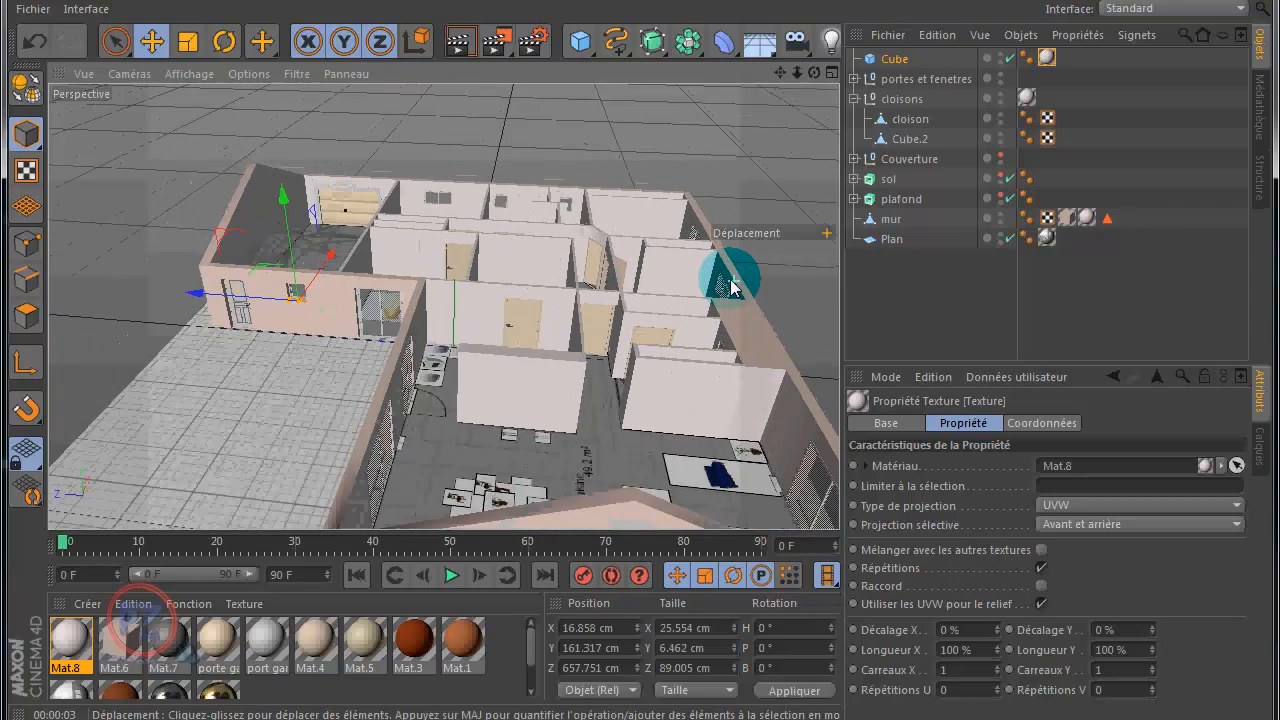
left_click_drag(813, 73, 634, 331)
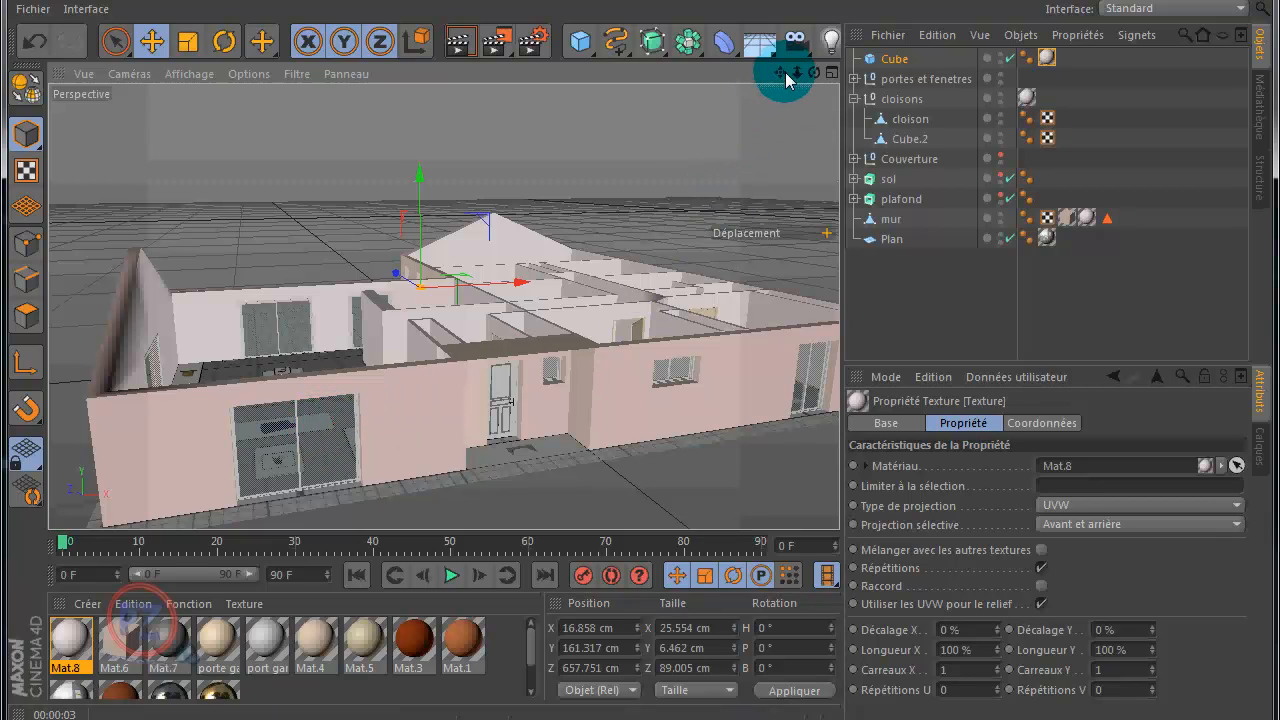
left_click_drag(782, 72, 643, 338)
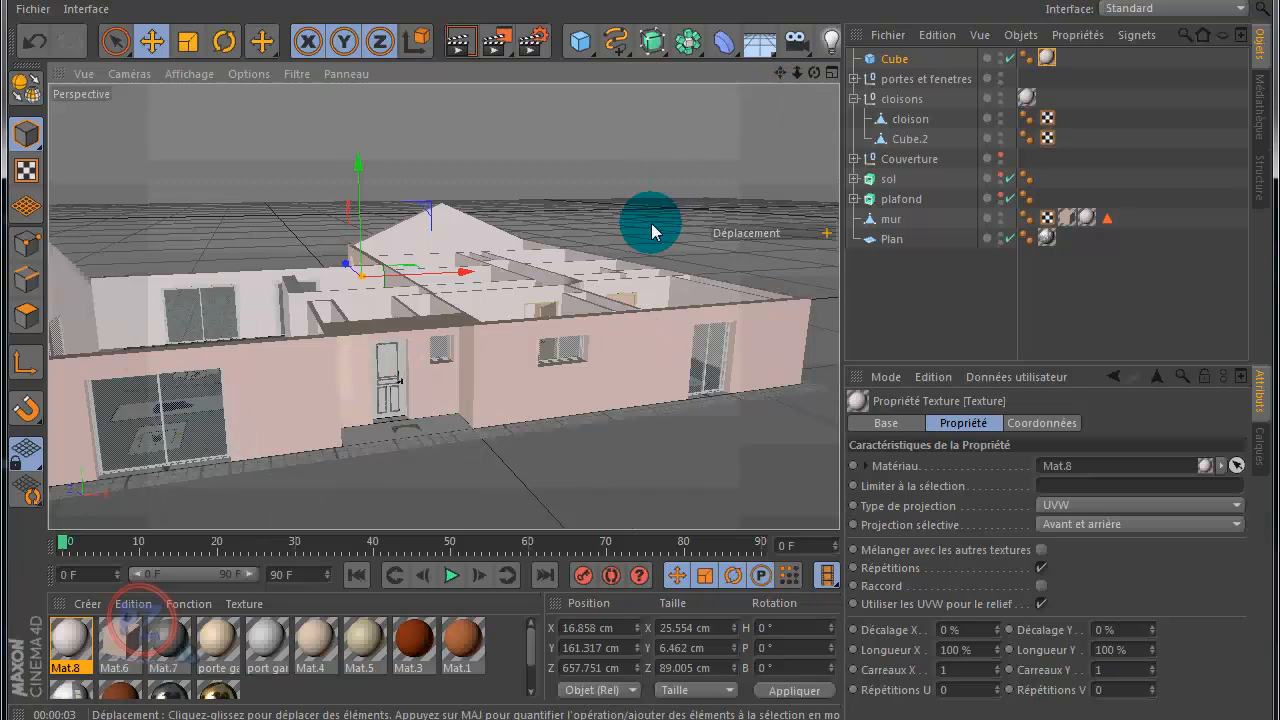
scroll(652, 223, "down", 4)
left_click_drag(780, 72, 640, 338)
left_click_drag(813, 80, 646, 343)
left_click_drag(779, 66, 641, 339)
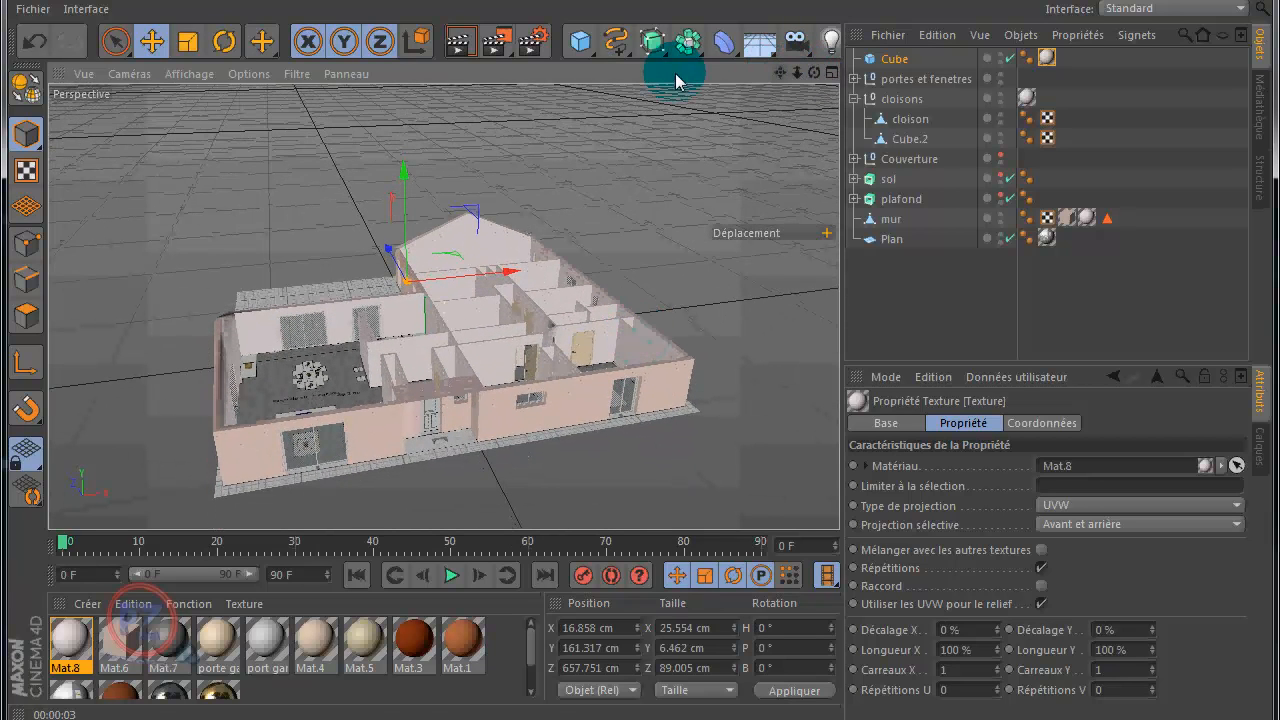